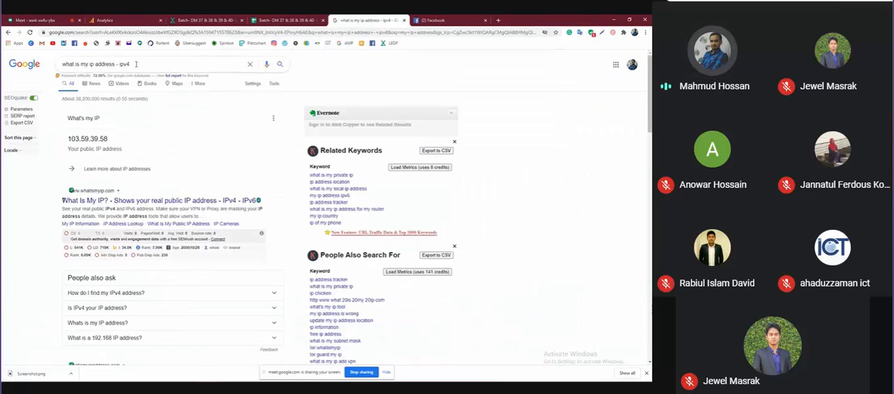
Search Google for "google analytics demo account" and open the Demo account article in Analytics Help
left_click(136, 64)
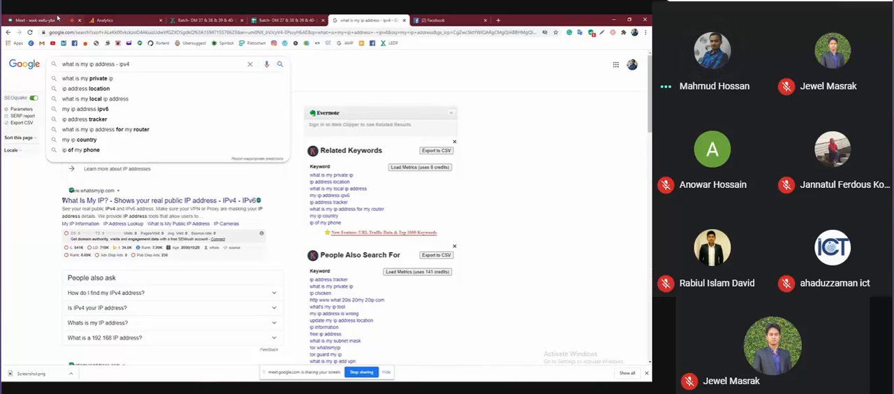
key("BackSpace")
key("BackSpace")
key("BackSpace")
key("BackSpace")
key("BackSpace")
key("BackSpace")
key("BackSpace")
key("BackSpace")
key("BackSpace")
key("BackSpace")
key("BackSpace")
key("BackSpace")
key("BackSpace")
key("BackSpace")
key("BackSpace")
key("BackSpace")
key("BackSpace")
key("BackSpace")
key("BackSpace")
key("BackSpace")
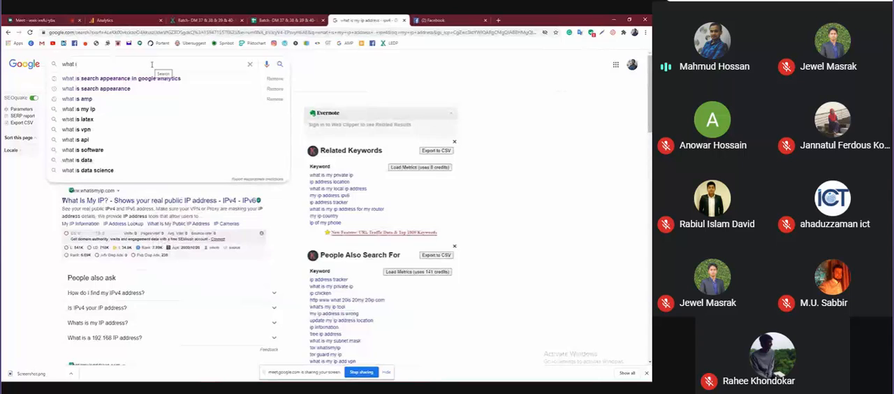
key("BackSpace")
key("BackSpace")
key("BackSpace")
key("BackSpace")
key("BackSpace")
key("BackSpace")
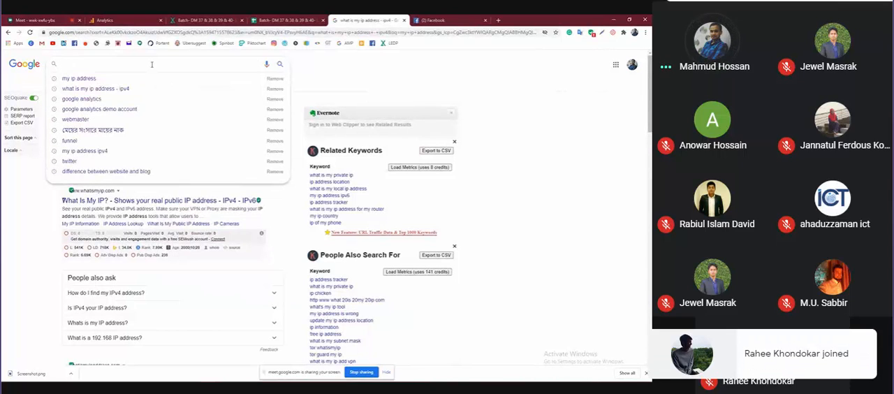
type("g")
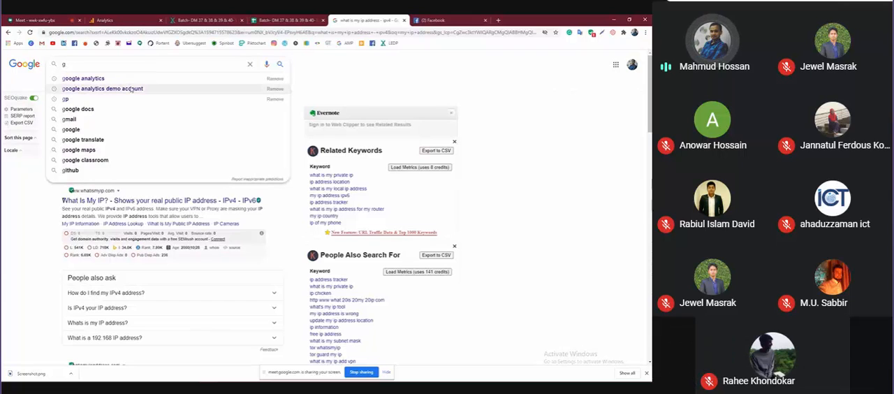
left_click(131, 88)
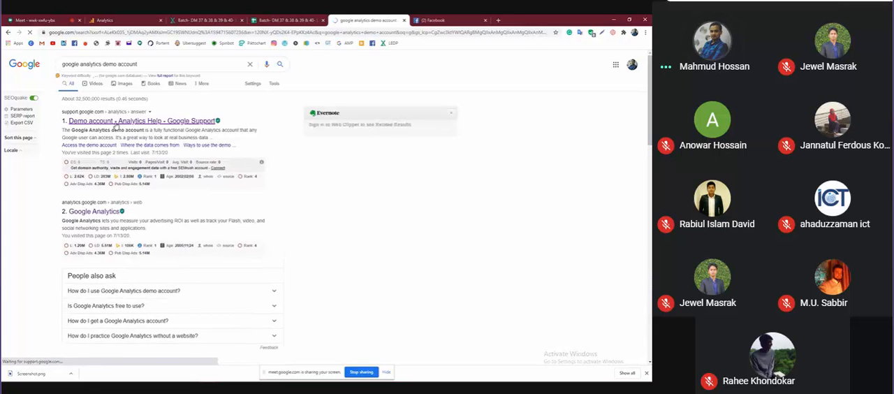
left_click(115, 123)
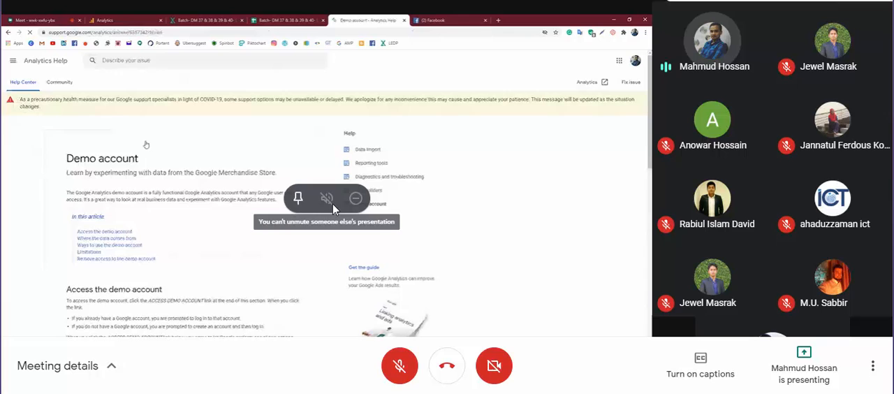
left_click(297, 199)
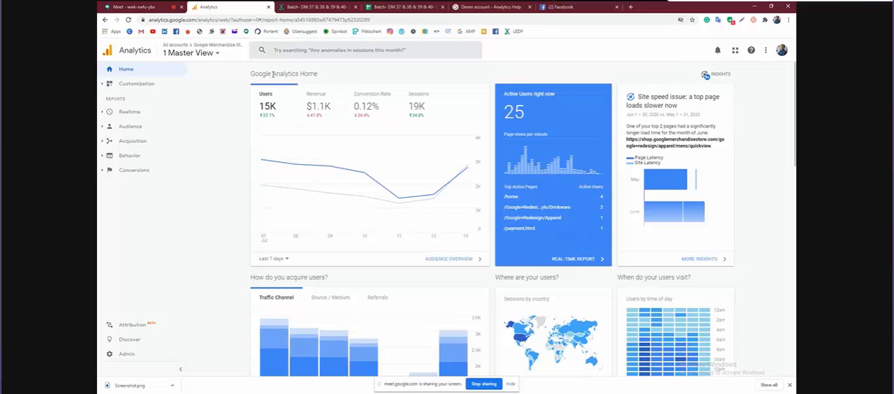
Open the Audience Overview report of the 1 Master View and examine its Users chart and summary metrics
mouse_move(278, 161)
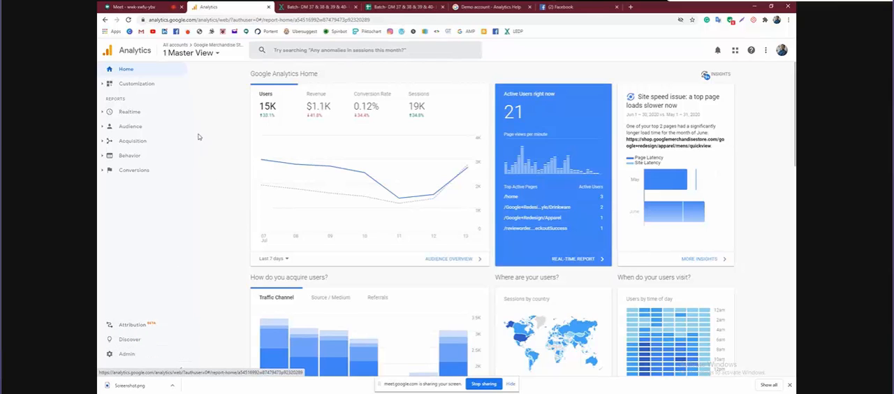
left_click(163, 128)
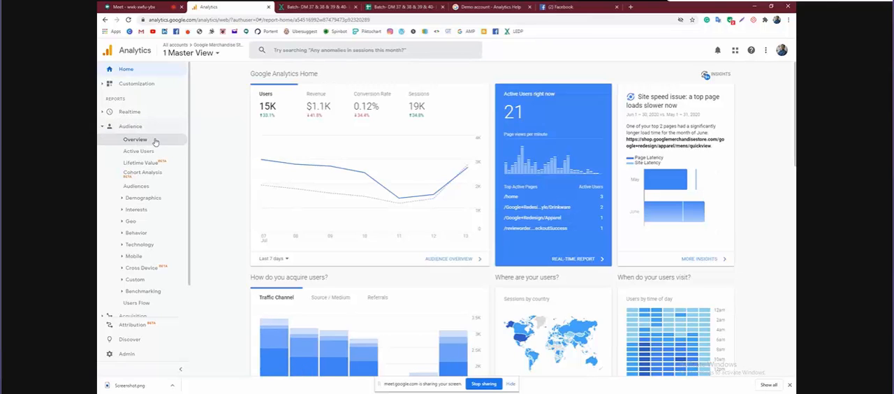
left_click(155, 142)
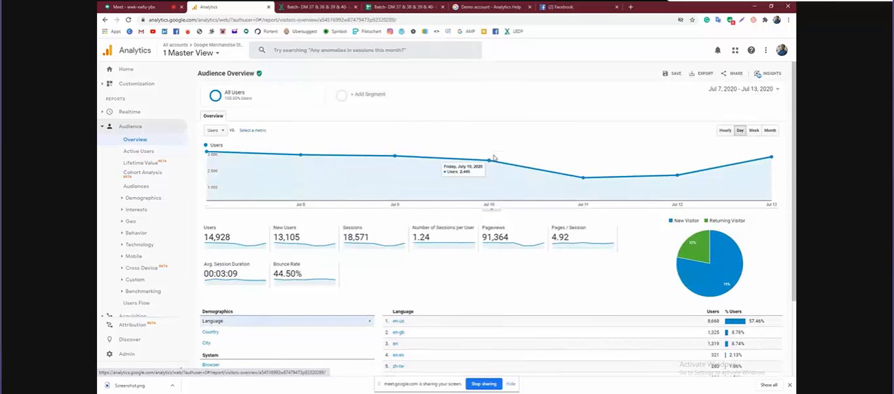
scroll(494, 158, "down", 1)
scroll(493, 158, "up", 3)
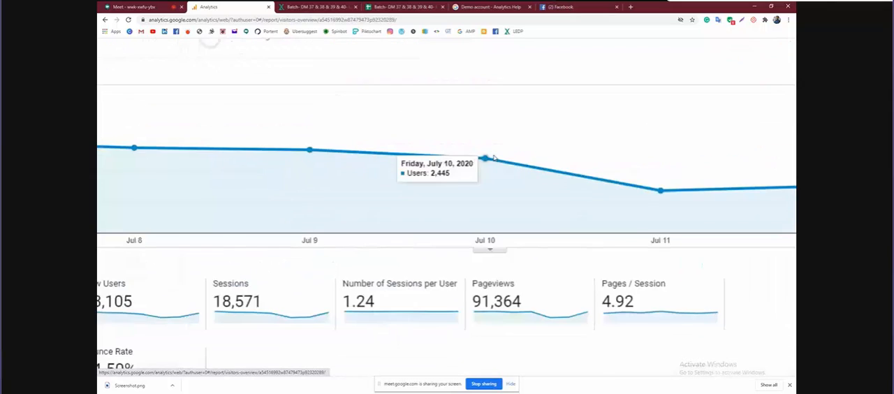
scroll(516, 234, "down", 1)
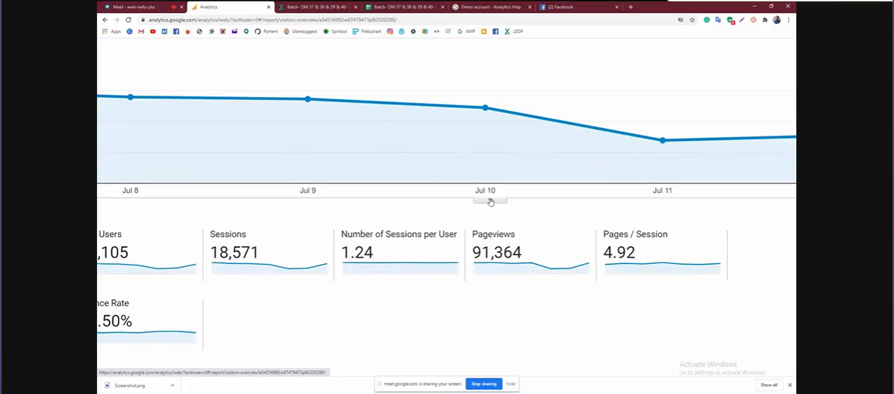
Start a new annotation under the Users chart and examine its date, text and visibility fields
left_click(490, 202)
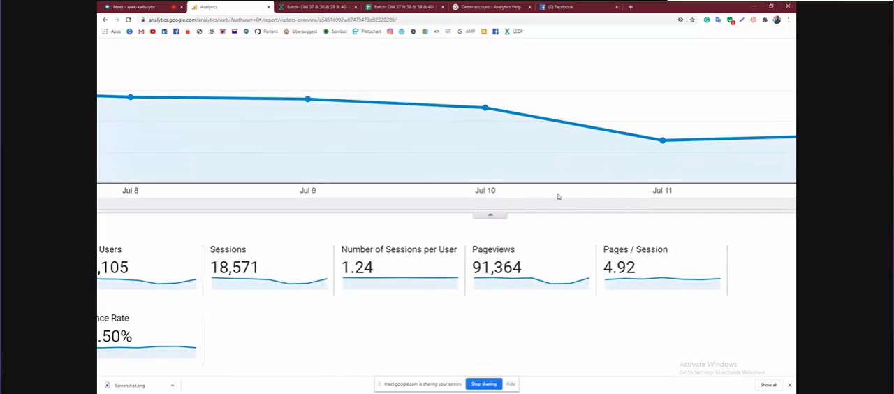
scroll(557, 196, "down", 3)
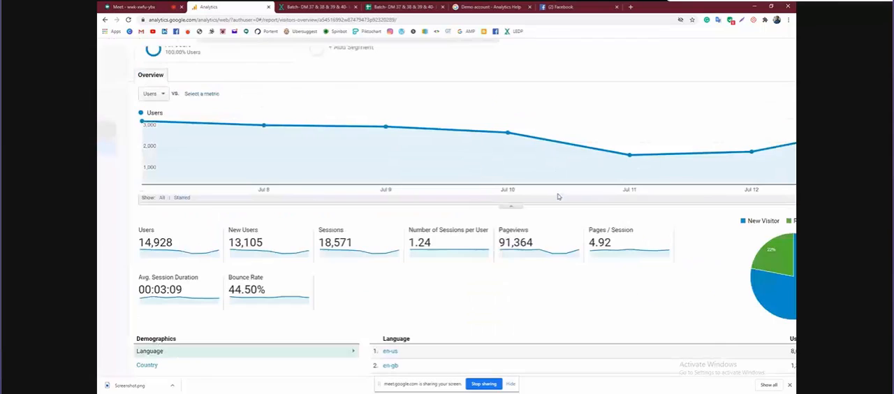
scroll(559, 195, "down", 2)
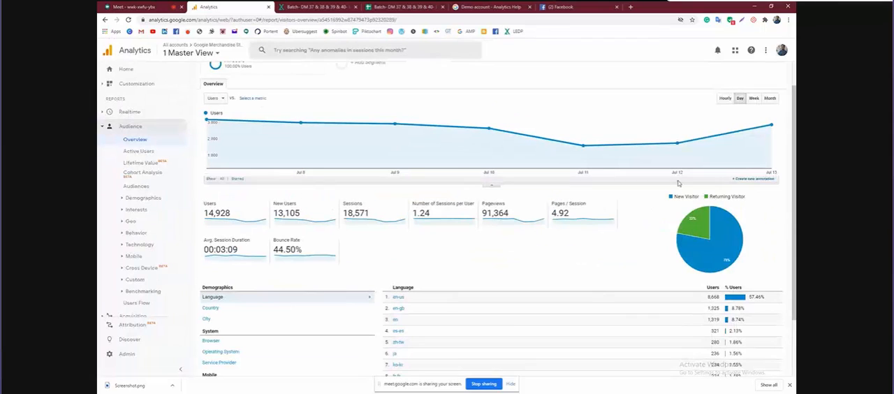
left_click(750, 180)
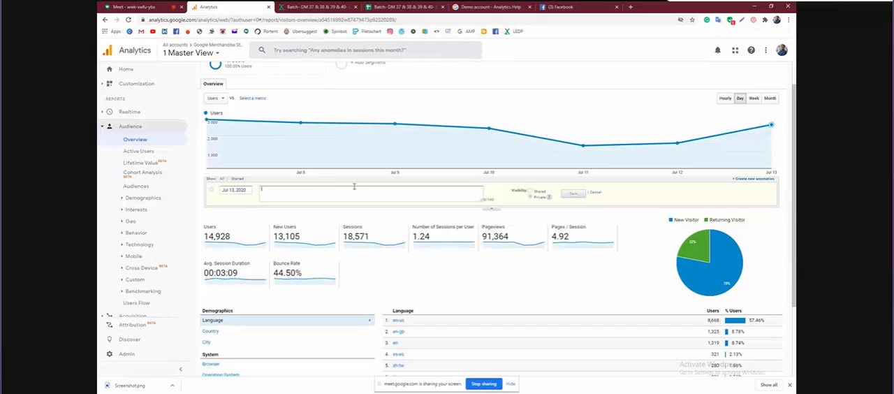
scroll(354, 187, "up", 5)
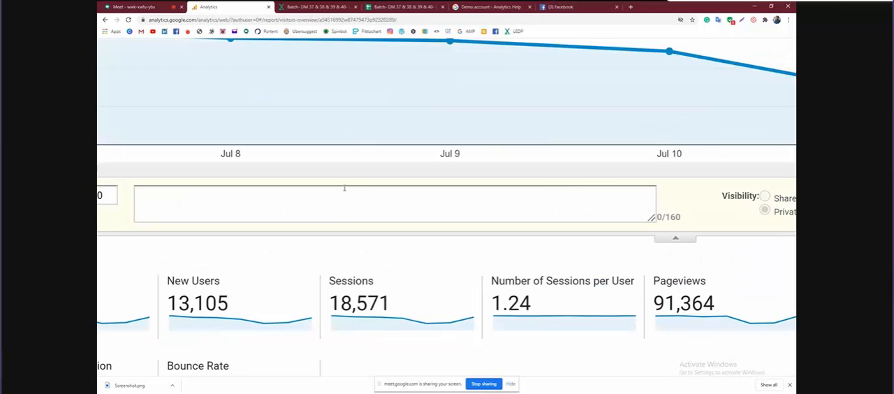
scroll(215, 203, "left", 5)
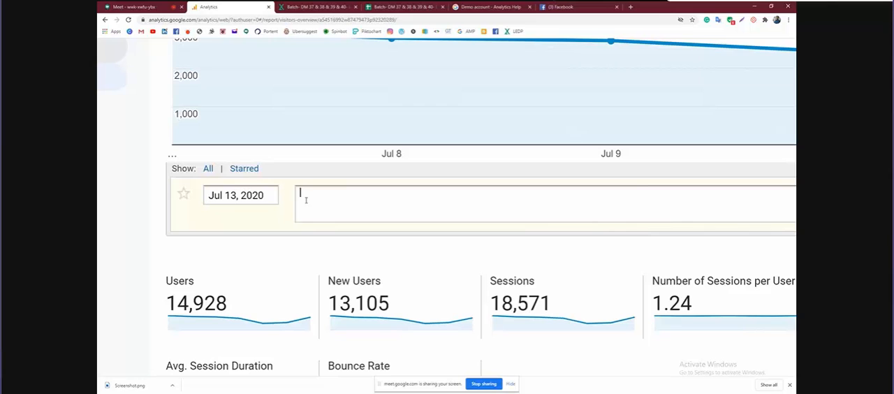
scroll(305, 201, "down", 3)
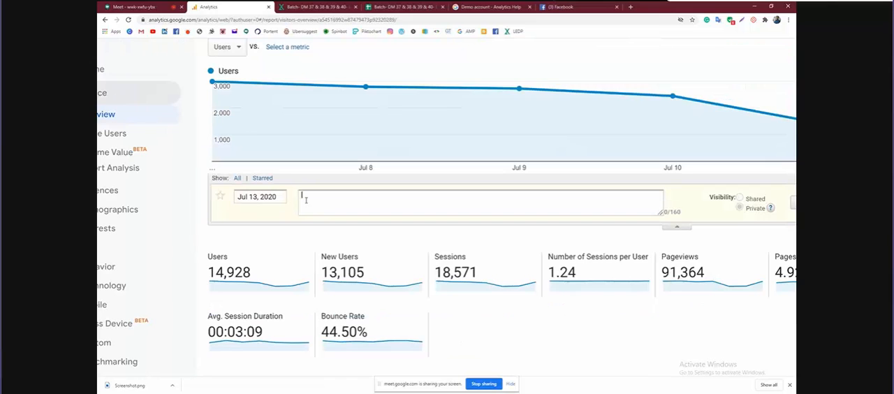
scroll(305, 200, "down", 2)
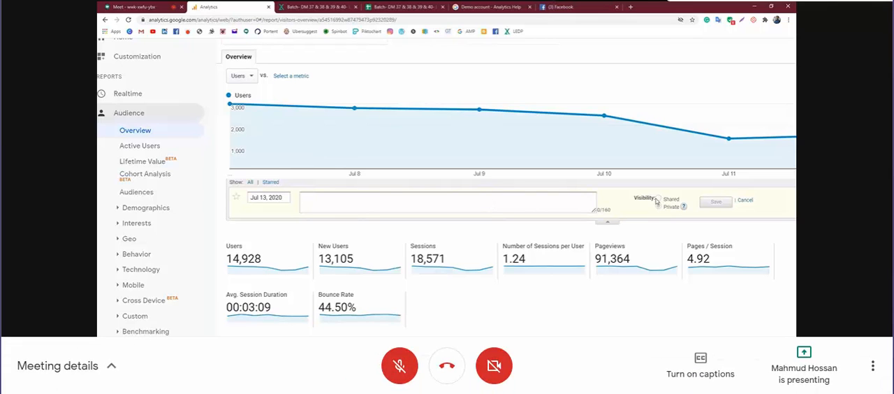
key("ctrl+minus")
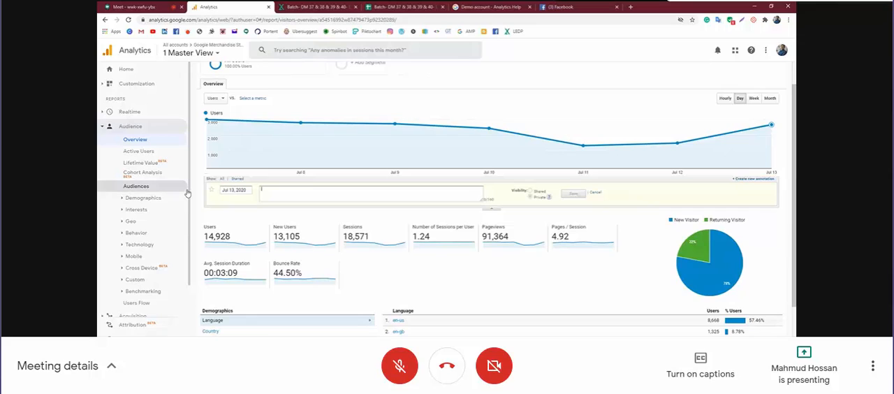
Start creating a dashboard from the Dashboards list and open the gallery of dashboards available for import
left_click(153, 90)
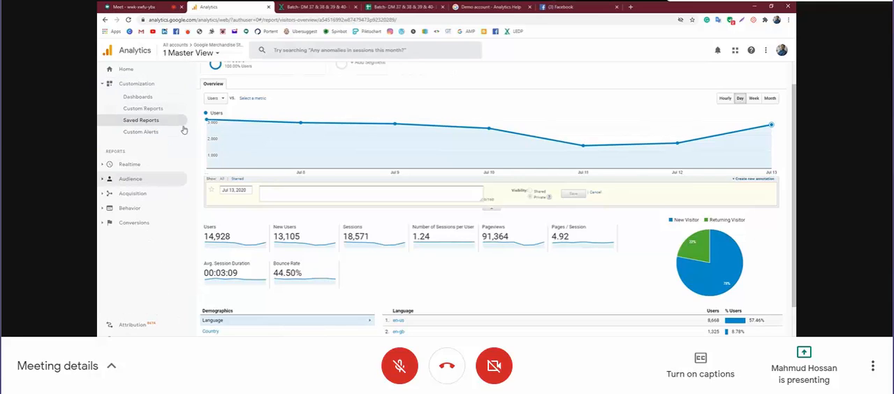
left_click(148, 101)
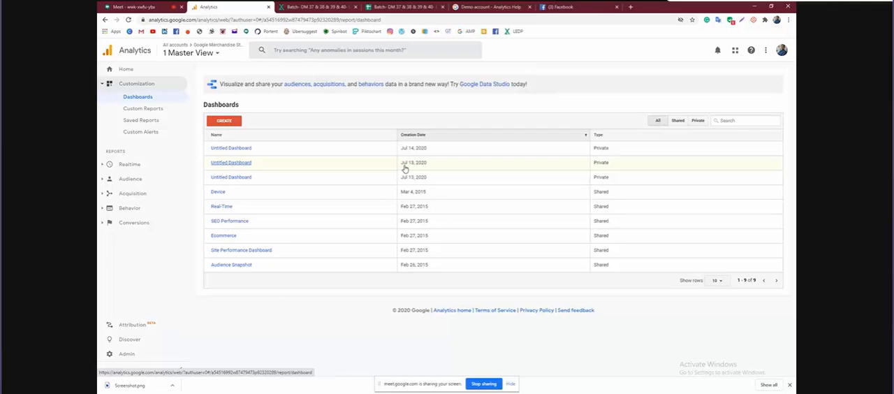
left_click(233, 122)
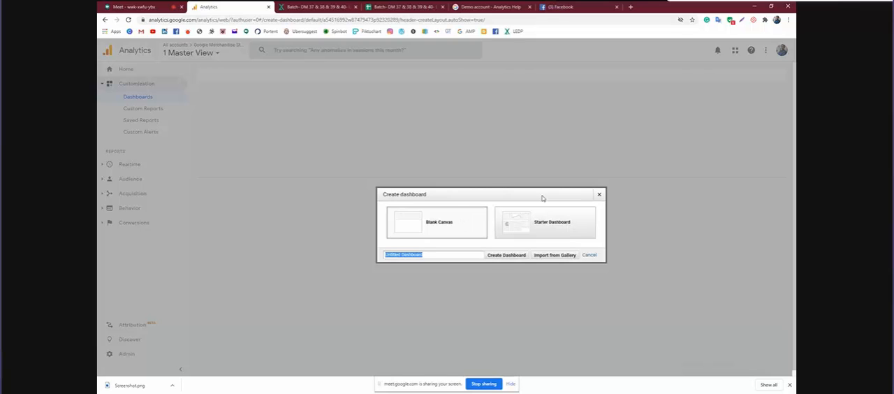
left_click(554, 255)
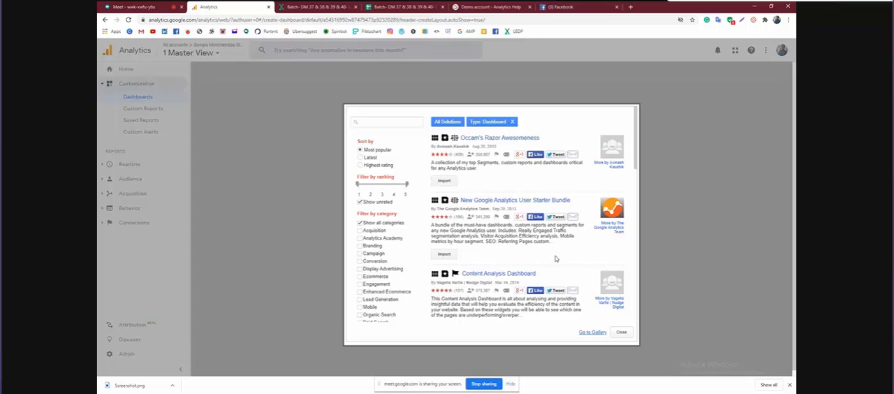
Switch to the Google Meet call, admit the waiting participant and return to Google Analytics
left_click(118, 6)
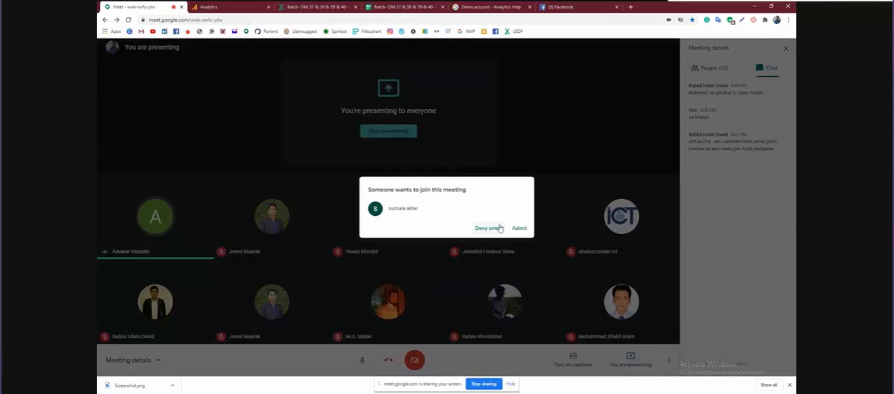
left_click(515, 228)
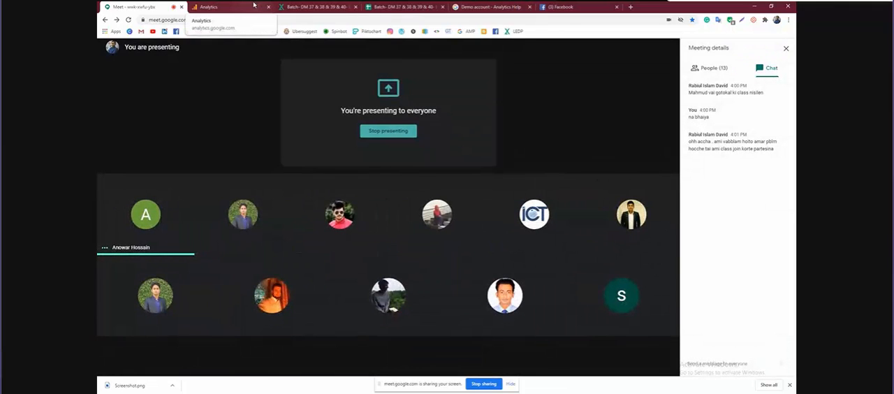
left_click(253, 10)
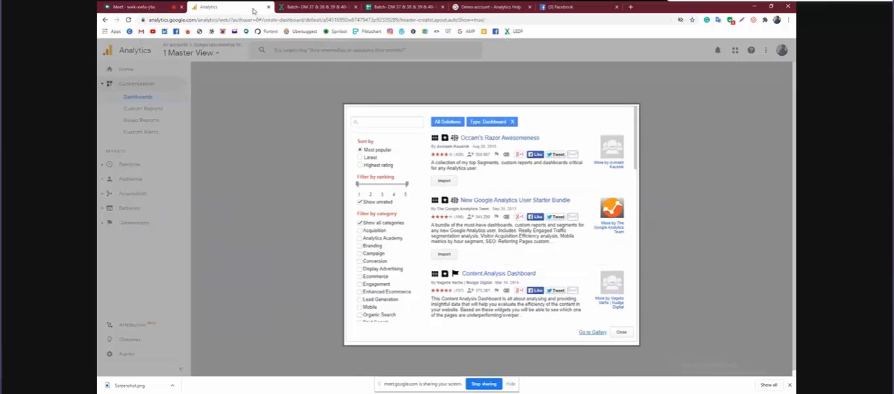
Open the full Solutions Gallery and start importing "SEO Dashboard - Finding Top Content and Keywords"
left_click(592, 333)
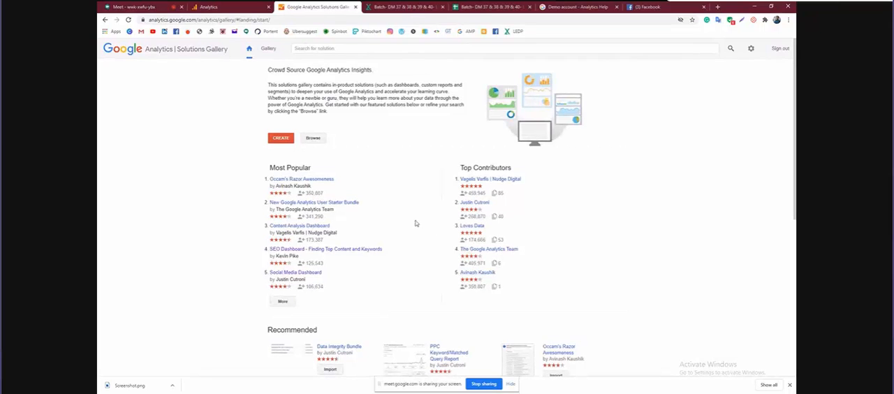
left_click(328, 251)
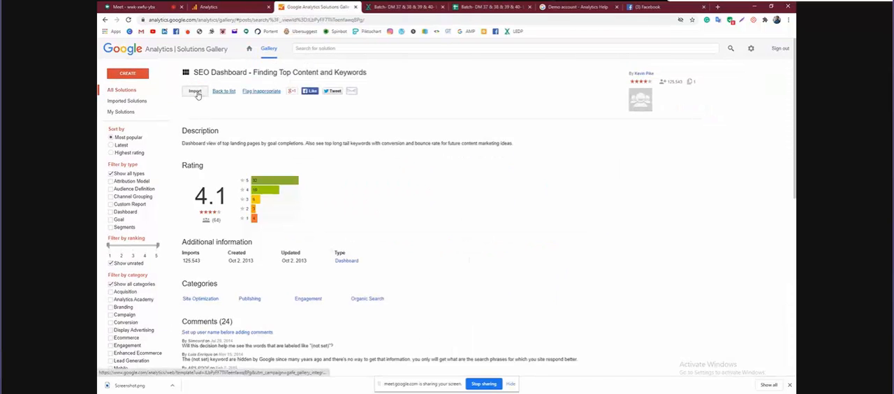
left_click(196, 93)
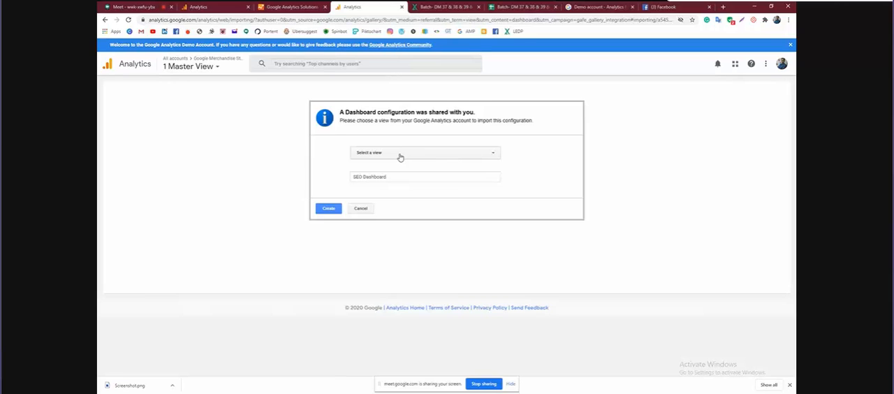
Choose the CC 38 view under Tanning Account as the import target and create the SEO Dashboard there
left_click(400, 155)
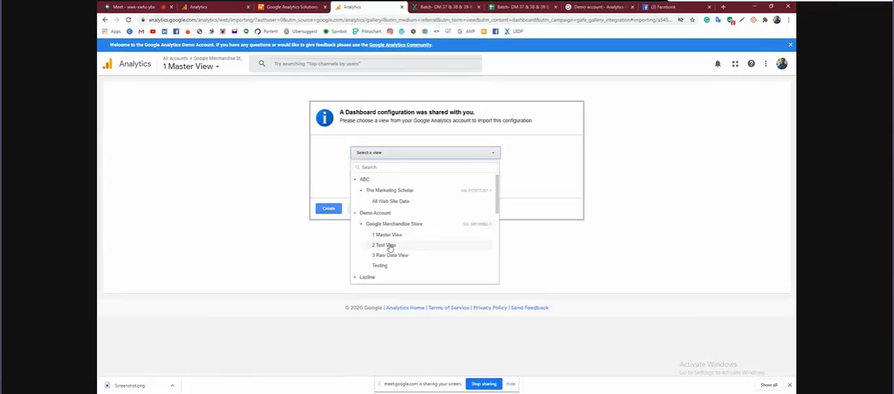
scroll(389, 245, "down", 2)
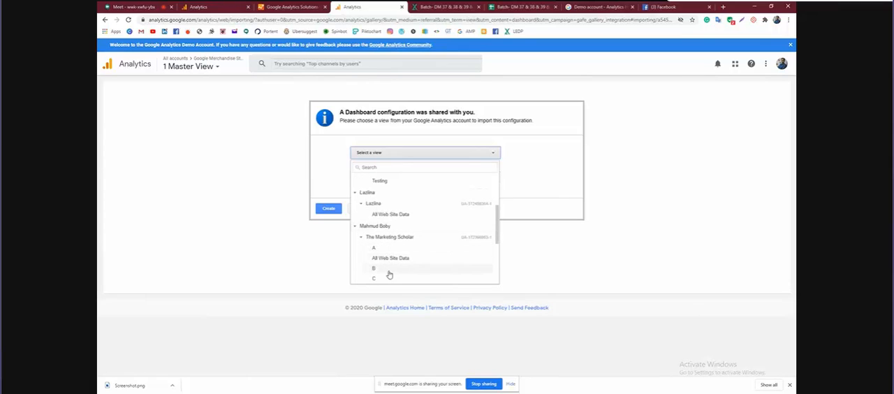
scroll(389, 274, "down", 1)
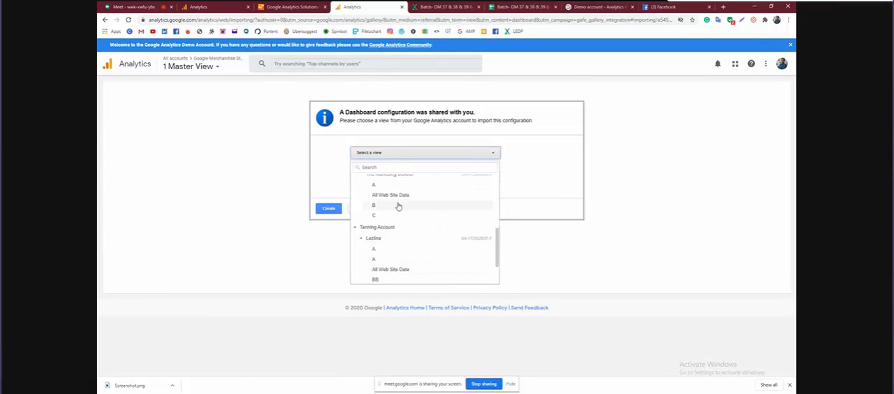
scroll(398, 248, "down", 1)
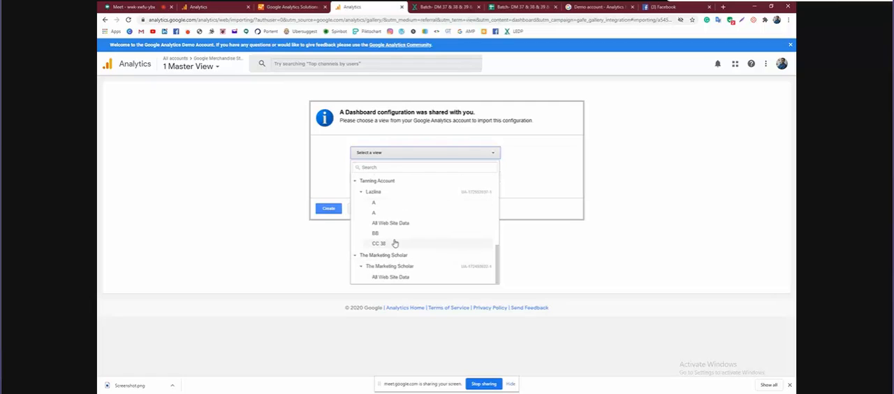
left_click(394, 244)
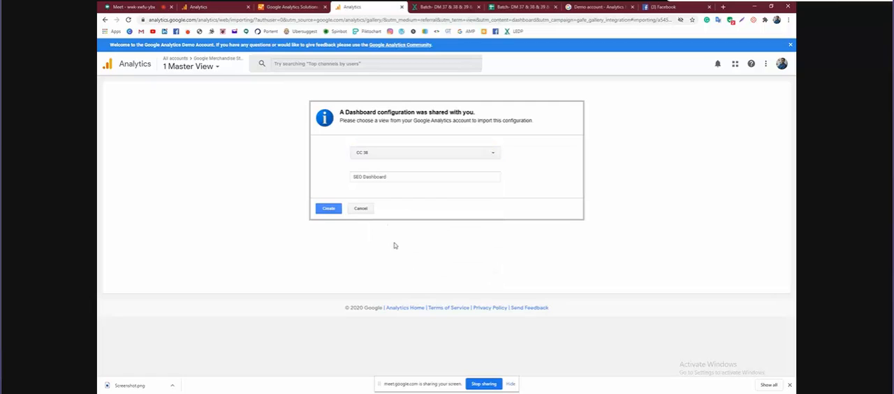
left_click(328, 210)
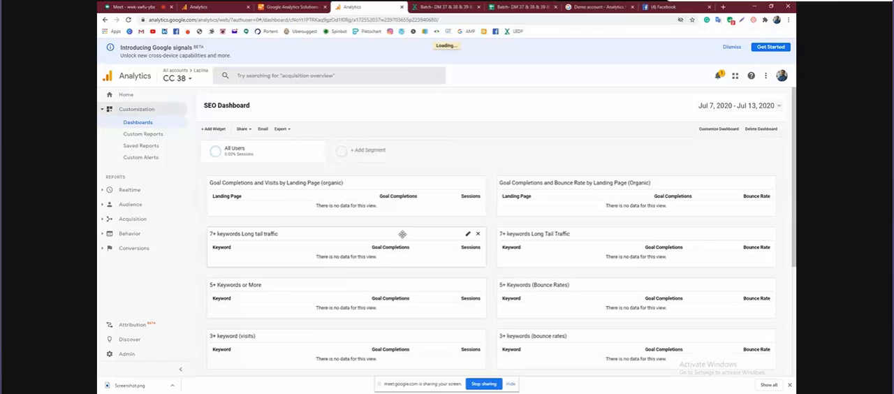
Look over the imported SEO Dashboard and check which account, property and views CC 38 belongs to
scroll(402, 235, "down", 3)
scroll(402, 237, "up", 2)
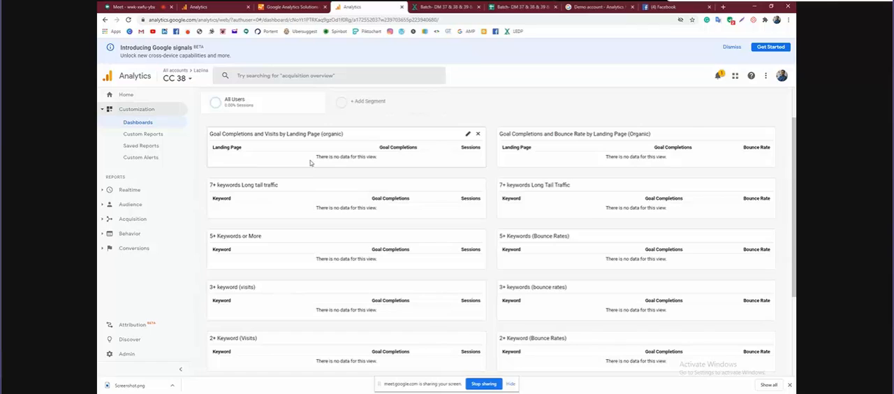
scroll(310, 161, "up", 3)
scroll(310, 160, "left", 2)
scroll(310, 160, "up", 1)
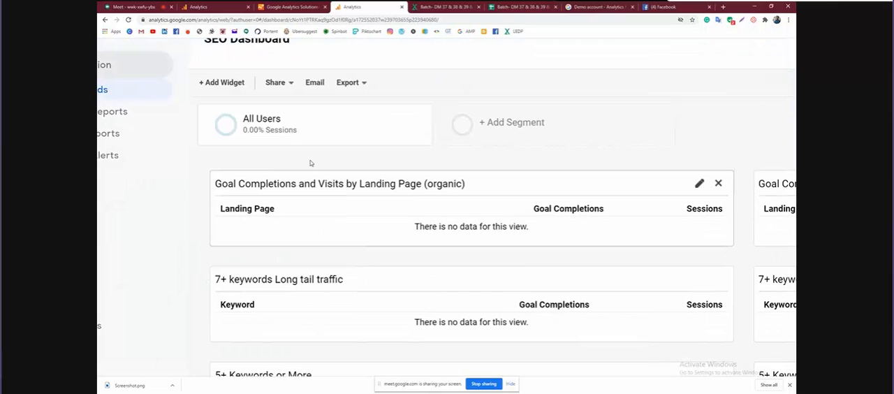
scroll(309, 160, "up", 3)
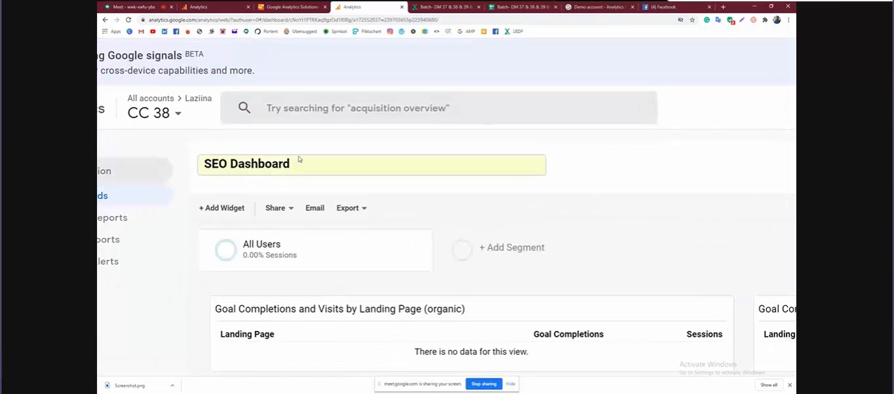
left_click(178, 114)
scroll(230, 172, "down", 3)
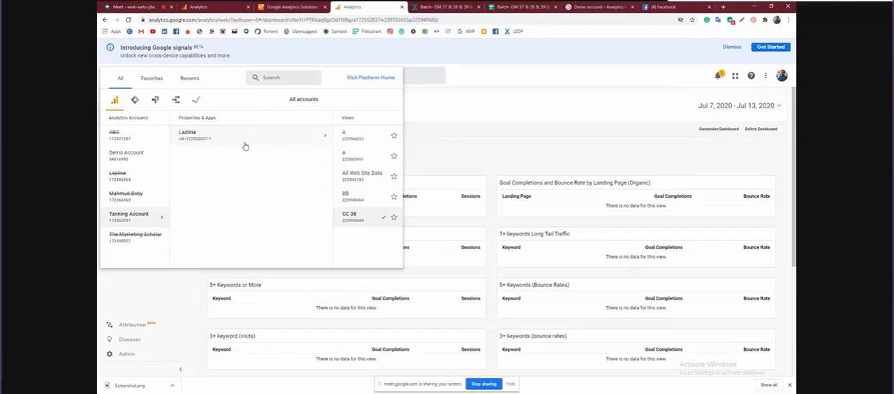
left_click(305, 143)
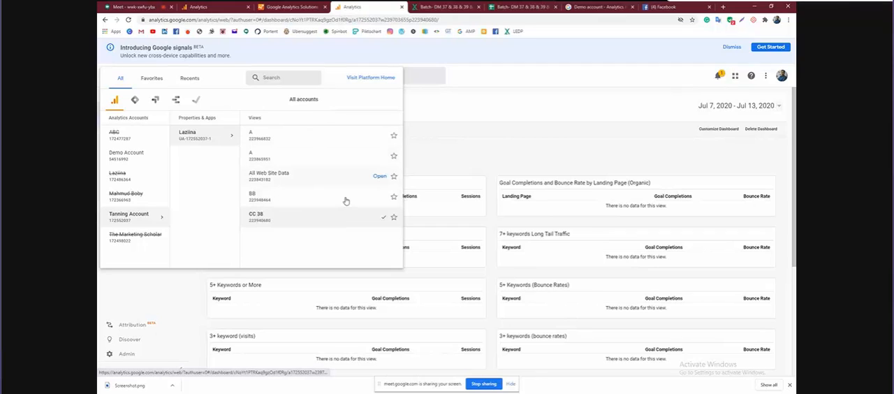
left_click(433, 113)
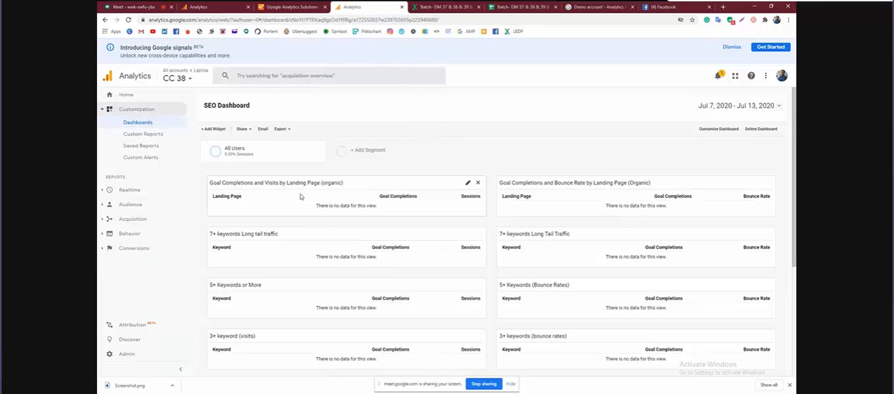
Examine the dashboard's landing page and keyword widgets at a larger zoom, down to "1+ Keyword Competitive"
key("ctrl+plus")
key("ctrl+plus")
key("ctrl+plus")
key("ctrl+plus")
key("ctrl+plus")
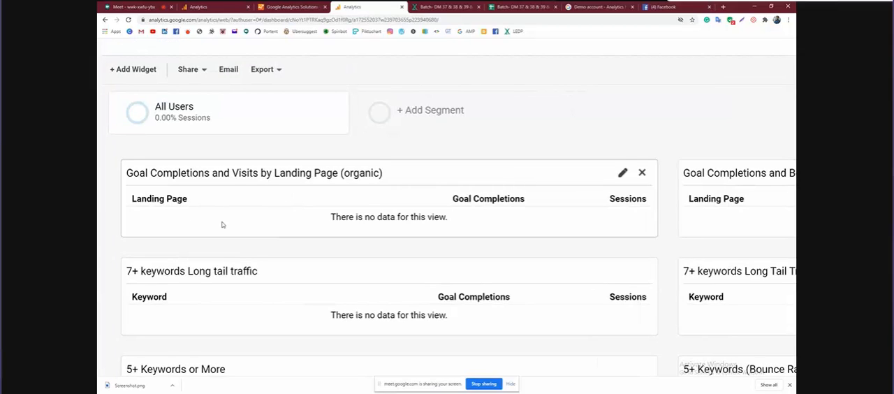
scroll(222, 224, "down", 3)
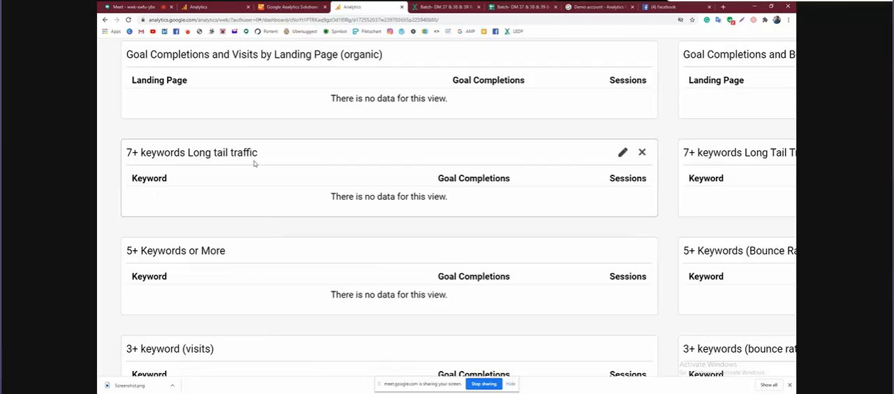
scroll(255, 164, "down", 2)
scroll(255, 164, "down", 3)
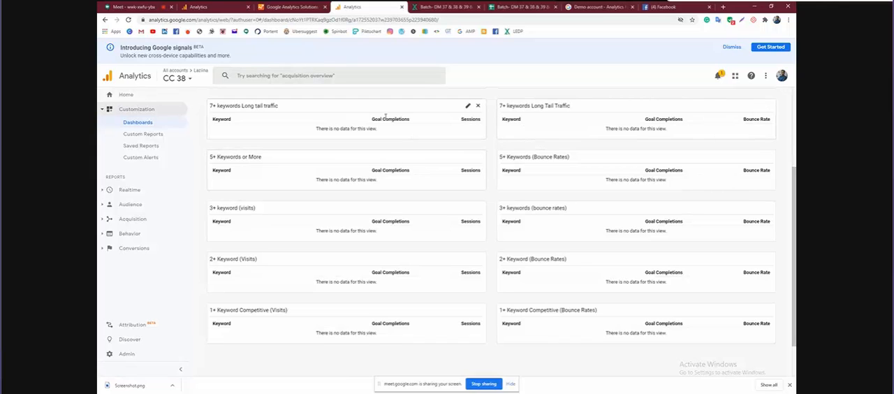
Change the "7+ keywords Long tail traffic" widget with the Sessions column from a table to a pie chart and save it
scroll(385, 117, "up", 5)
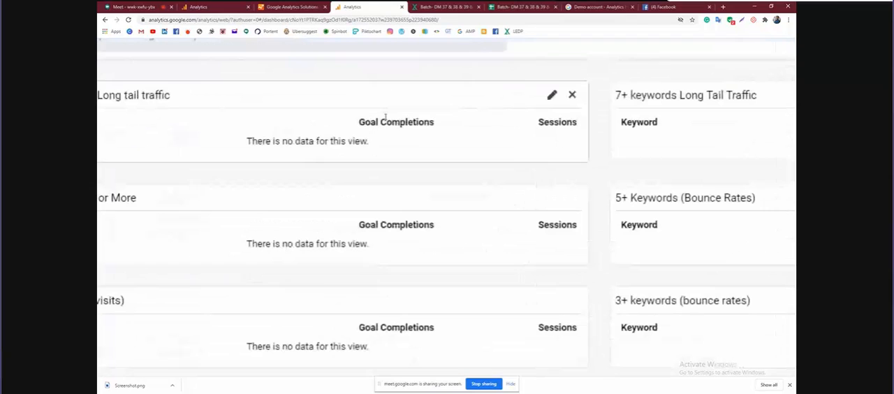
left_click(552, 96)
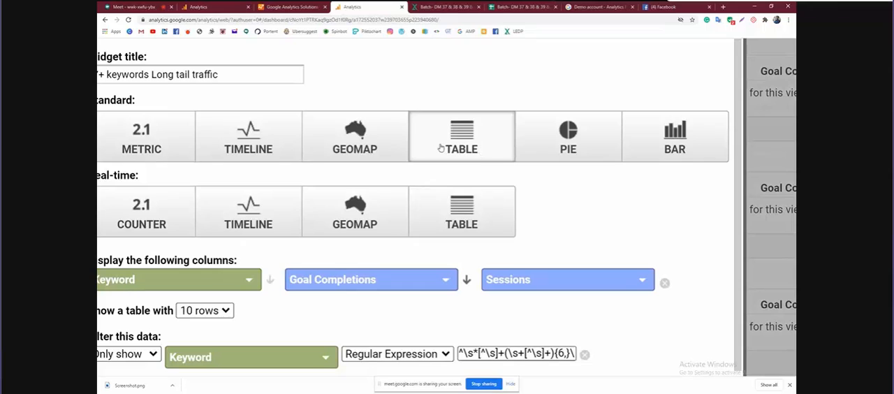
left_click(564, 151)
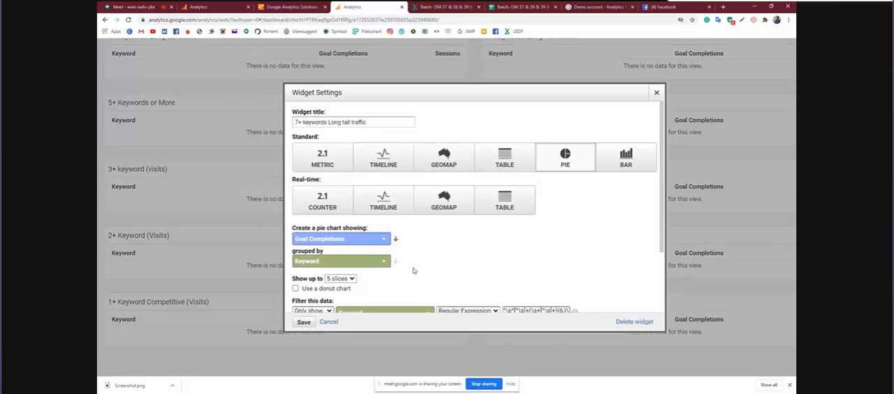
left_click(303, 322)
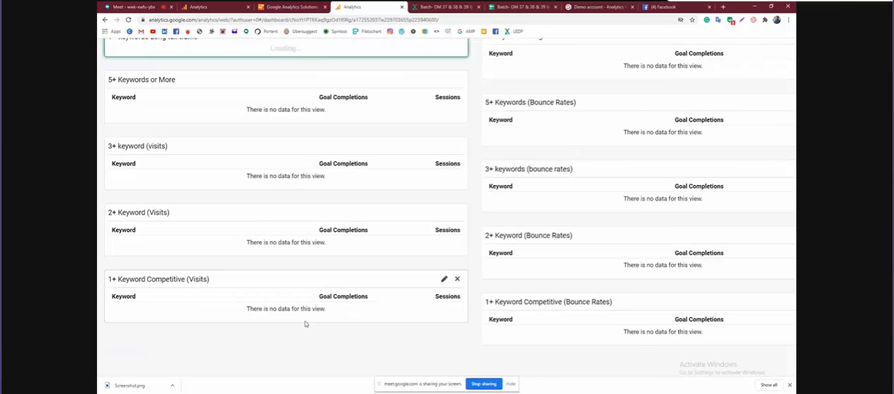
Delete the "Goal Completions and Visits by Landing Page (organic)" and "7+ keywords Long tail traffic" widgets from the dashboard
scroll(305, 323, "up", 2)
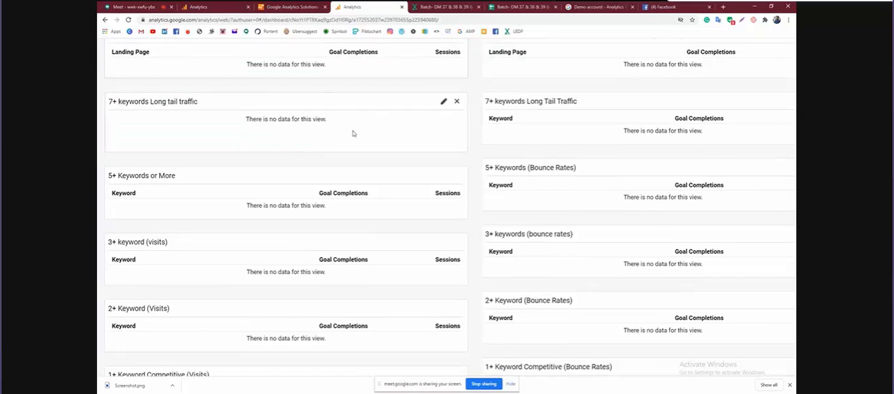
scroll(354, 133, "up", 1)
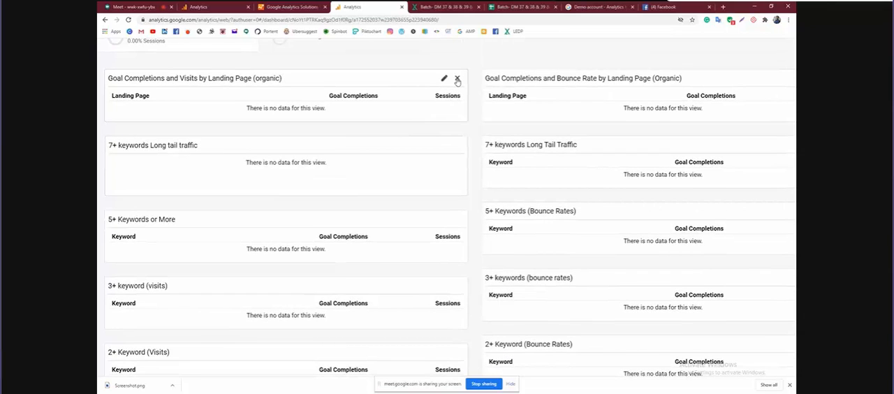
left_click(457, 79)
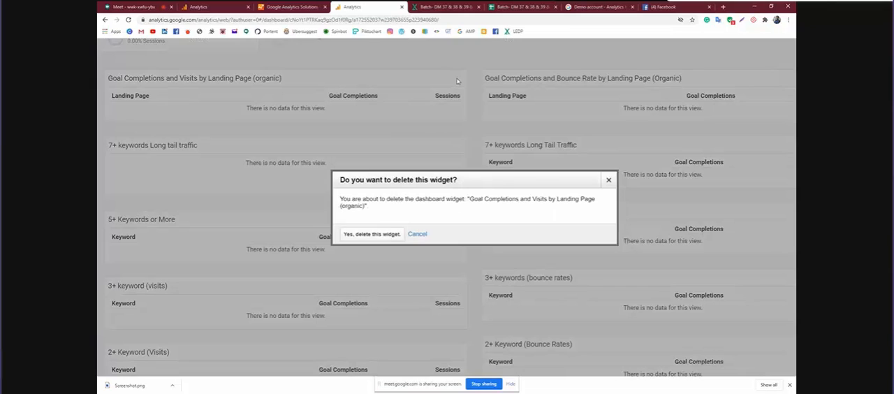
left_click(372, 234)
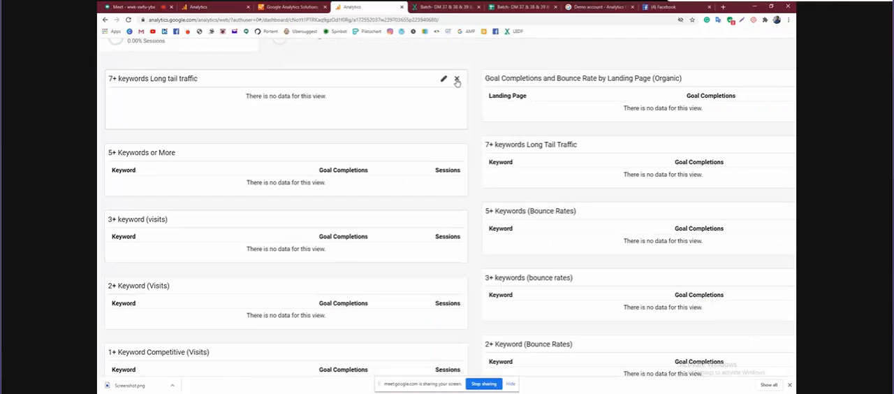
left_click(455, 79)
left_click(372, 231)
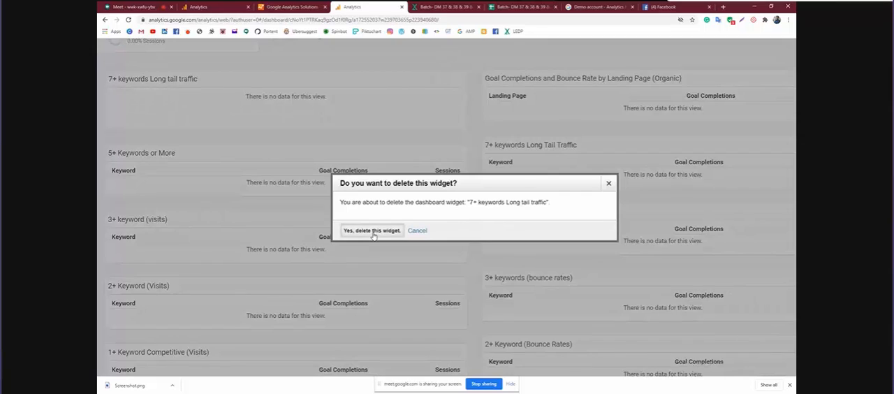
Review the widget types and metric options offered for a new dashboard widget, leaving without adding one
scroll(280, 198, "up", 1)
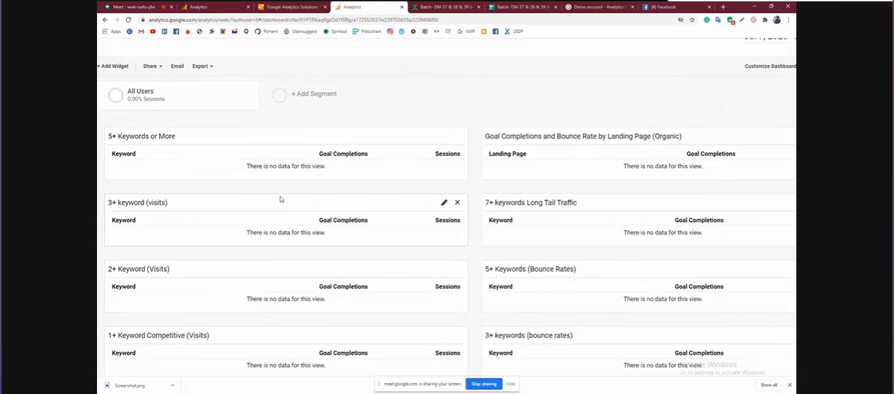
left_click(115, 70)
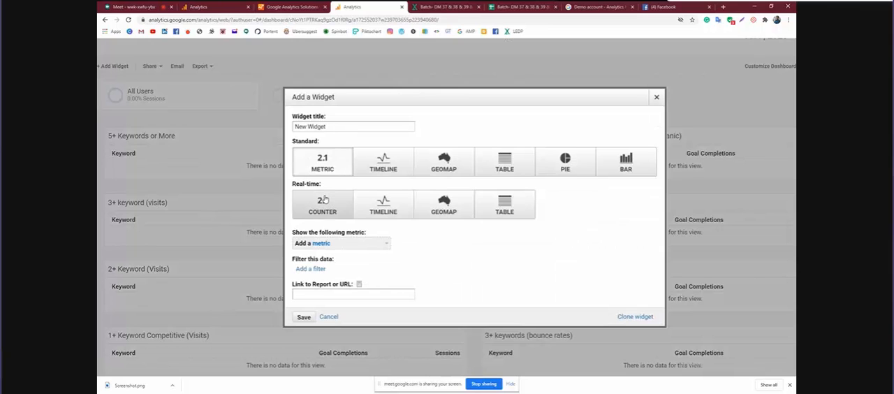
left_click(656, 97)
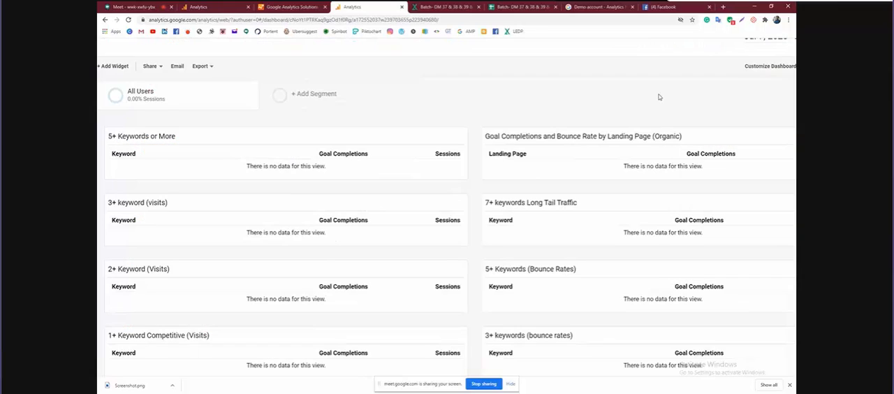
Leave the SEO Dashboard, return to the Analytics home page listing the accounts and reload it
left_click(106, 20)
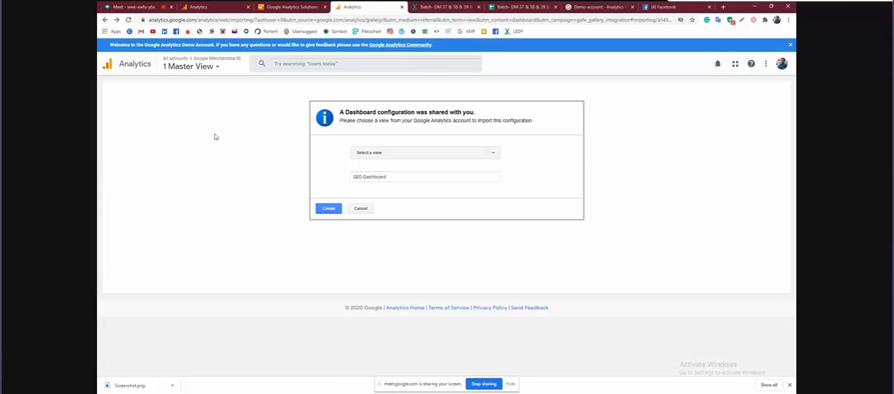
left_click(105, 20)
left_click(110, 67)
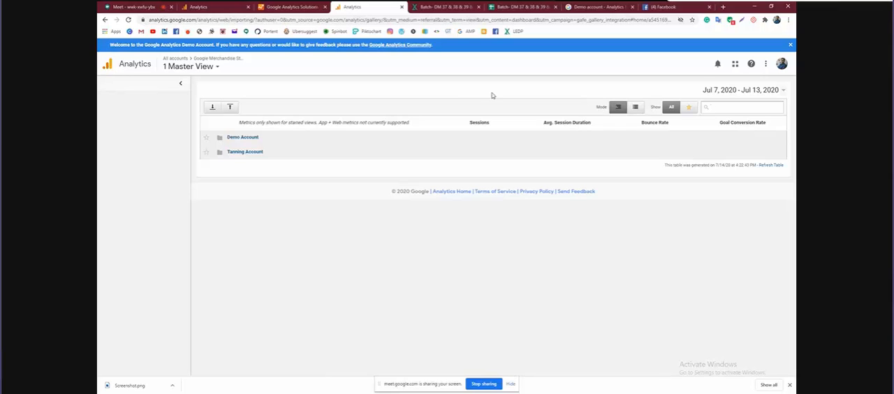
left_click(128, 21)
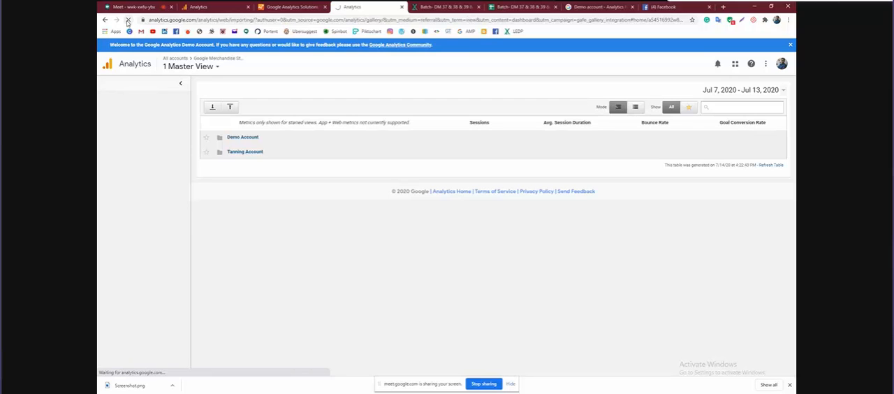
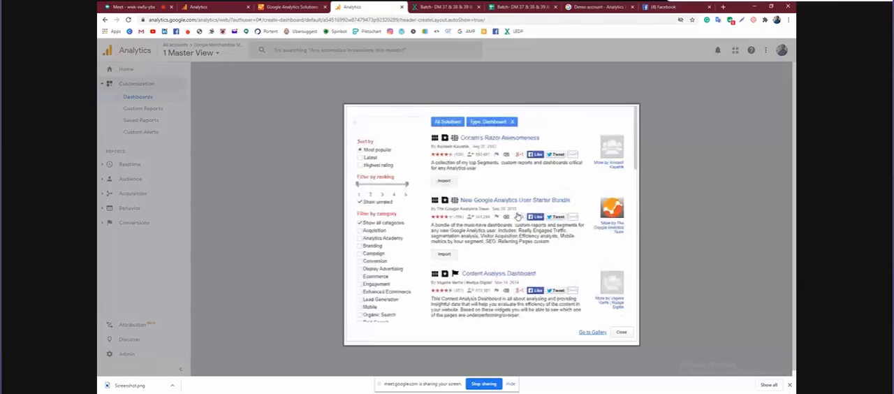
Open the full Solutions Gallery, find "SEO Dashboard - Finding Top Content and Keywords" and start importing it
scroll(531, 245, "down", 5)
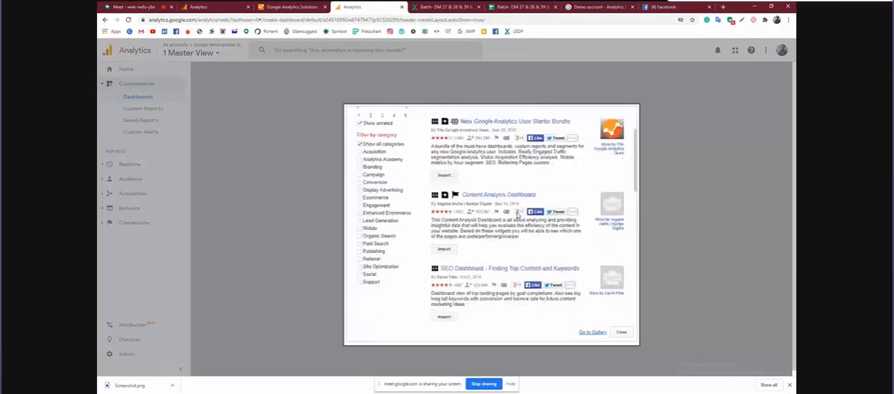
left_click(591, 333)
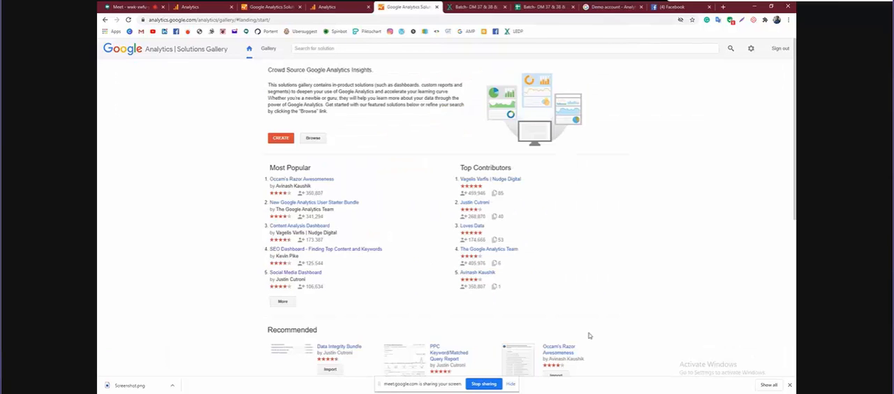
left_click(351, 249)
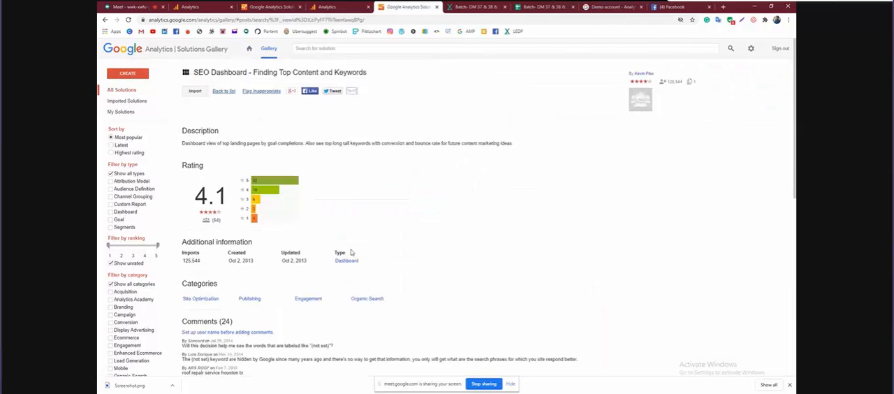
left_click(193, 93)
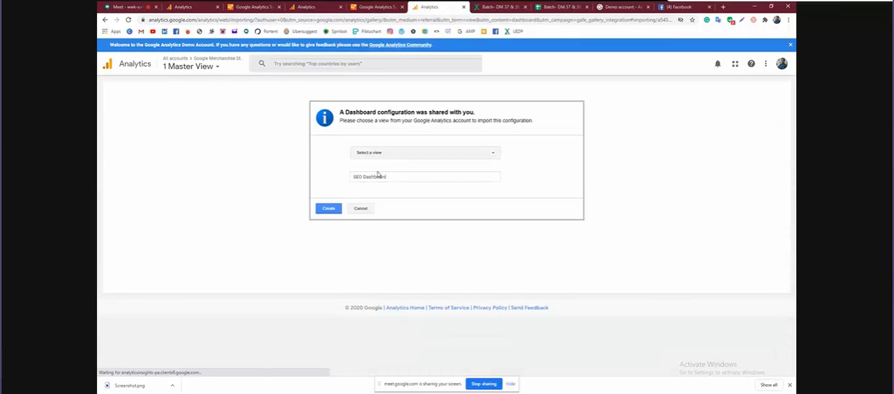
Select 2 Test View of the Google Merchandise Store as the target view and create the SEO Dashboard there
left_click(399, 154)
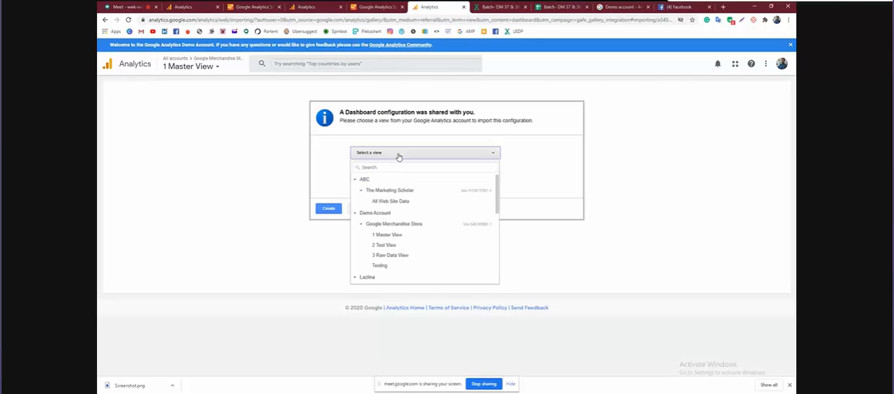
scroll(393, 243, "down", 5)
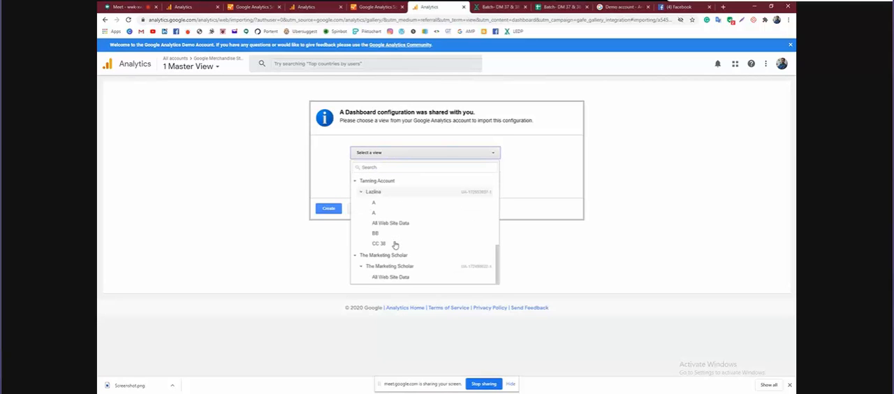
scroll(394, 245, "up", 5)
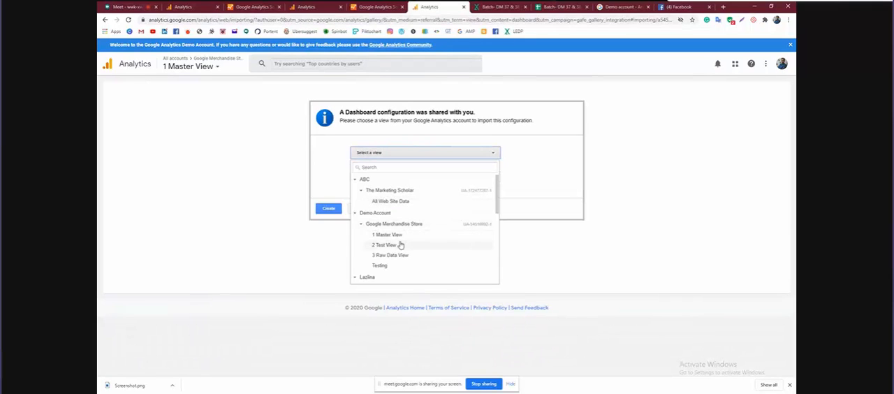
left_click(400, 245)
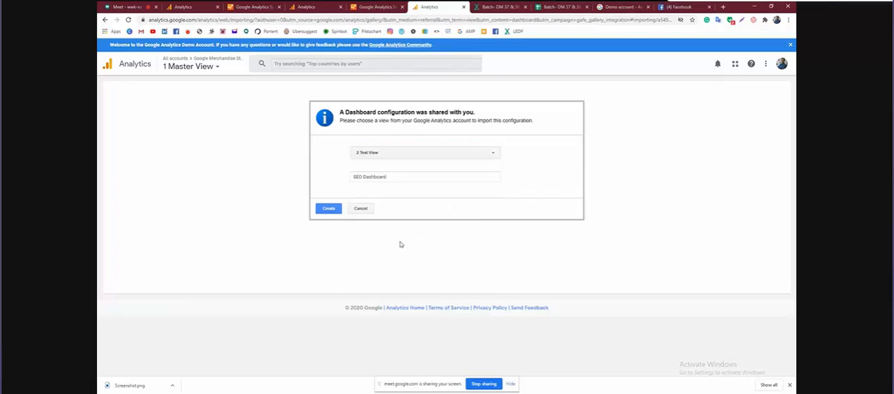
left_click(328, 209)
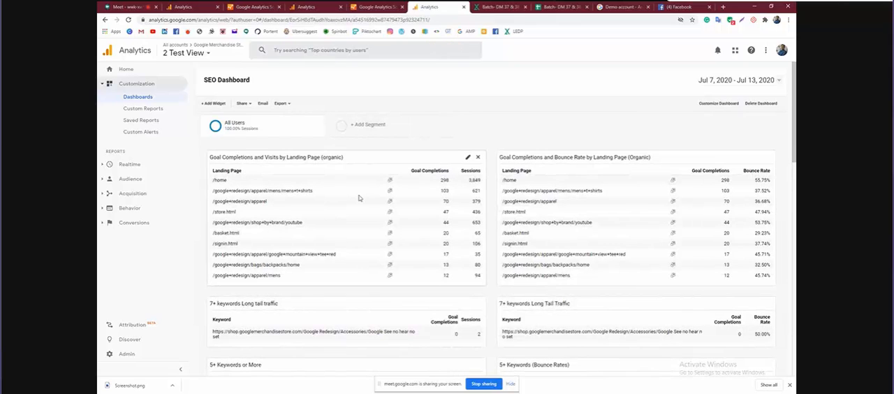
Look through the imported SEO Dashboard's landing page and keyword widgets, from the 7+ keyword tables to the 1+ Keyword Competitive tables
scroll(428, 215, "down", 1)
scroll(428, 214, "down", 3)
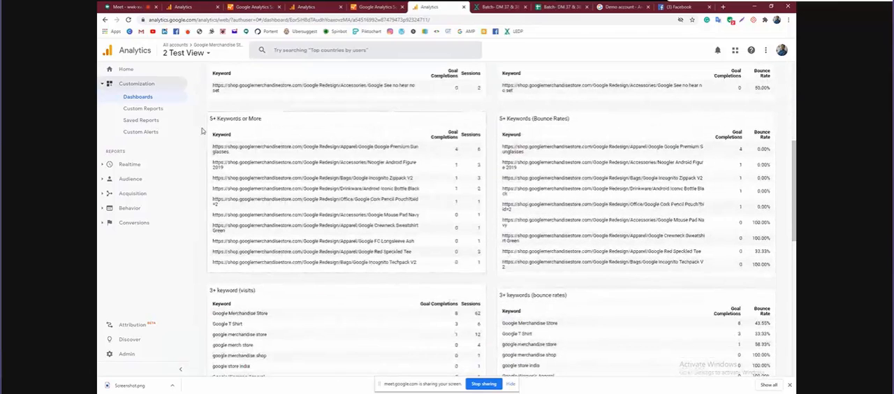
scroll(378, 241, "down", 2)
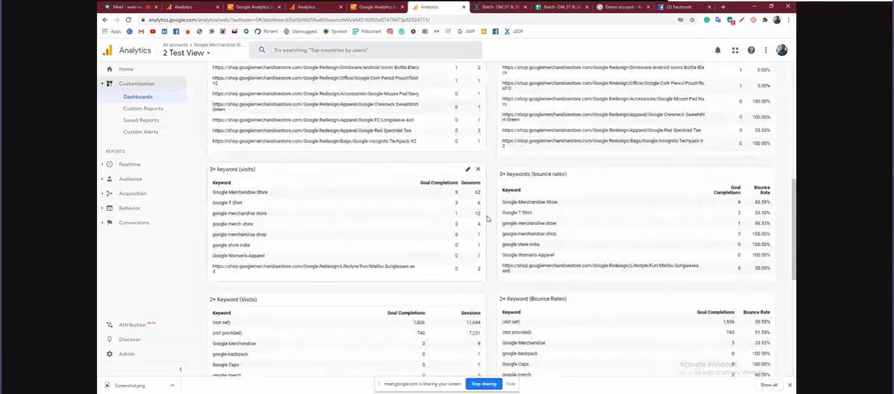
scroll(433, 220, "down", 1)
scroll(433, 185, "down", 2)
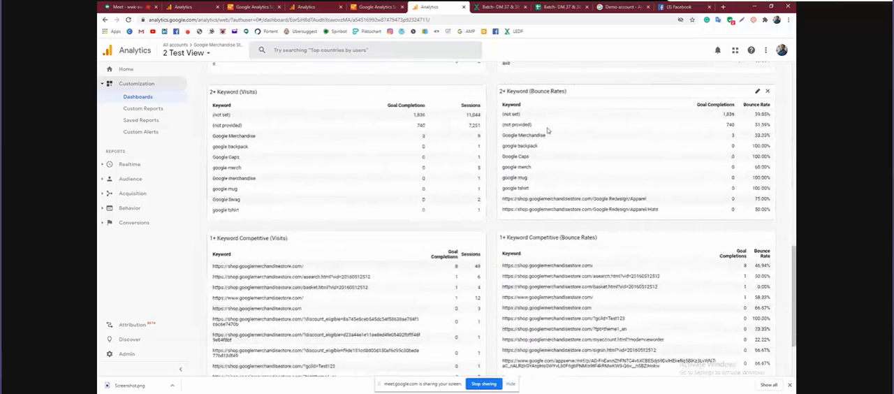
scroll(385, 184, "up", 4)
scroll(385, 183, "up", 3)
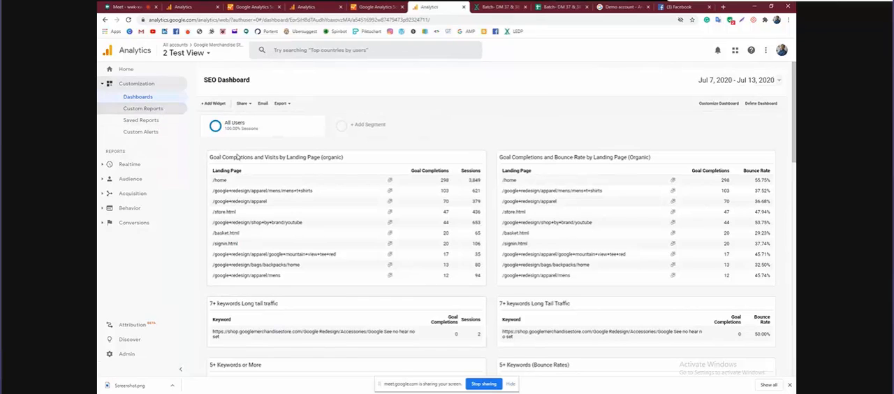
Create a new untitled dashboard from a blank canvas in 2 Test View
left_click(149, 102)
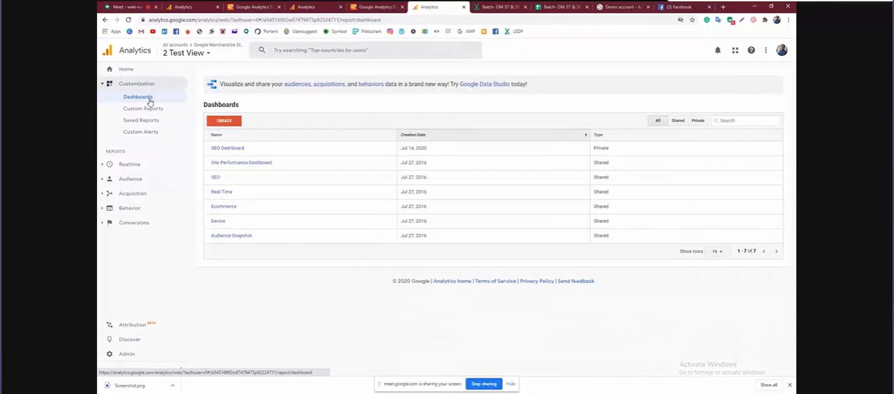
left_click(220, 122)
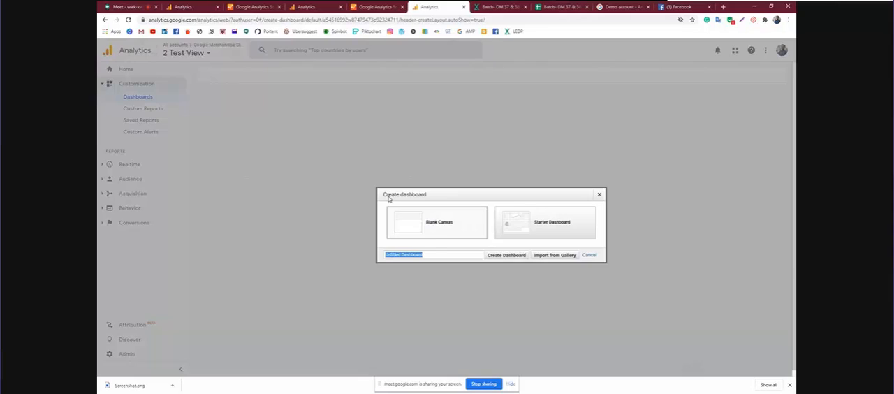
left_click(442, 231)
left_click(503, 257)
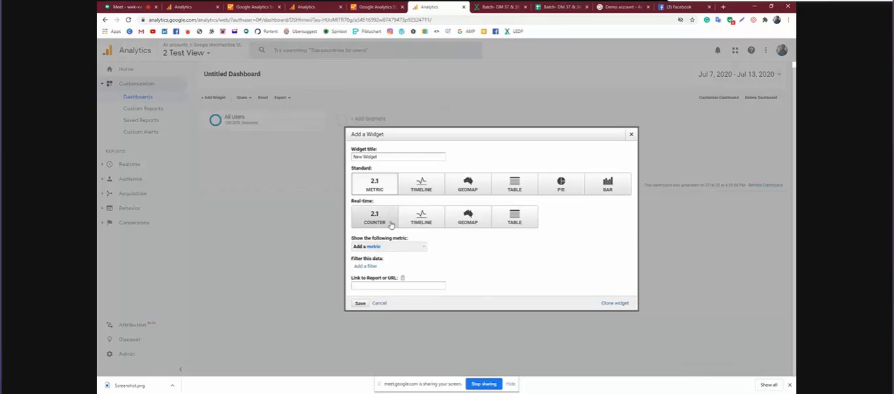
Add a pie chart widget showing % New Sessions grouped by Age and inspect its slices
left_click(563, 184)
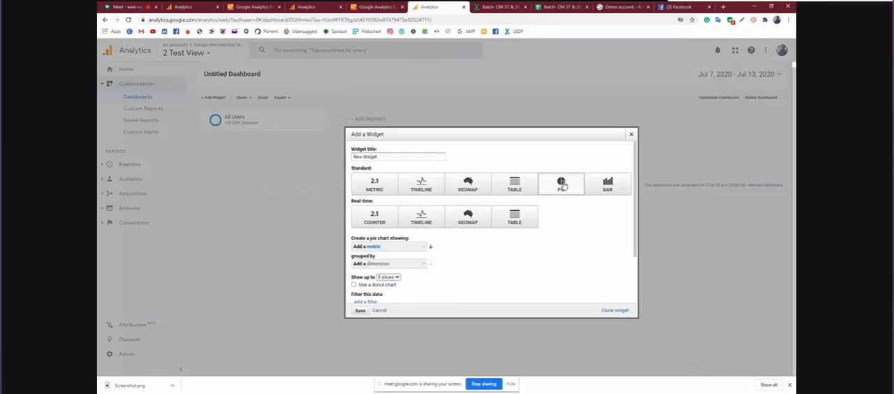
left_click(410, 252)
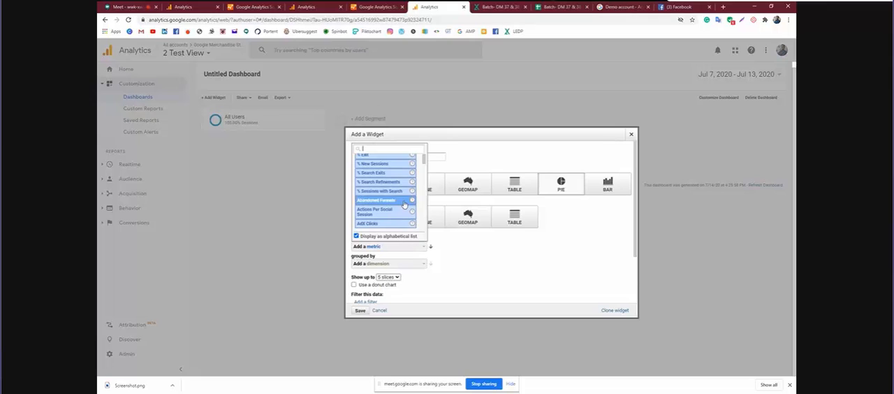
left_click(397, 169)
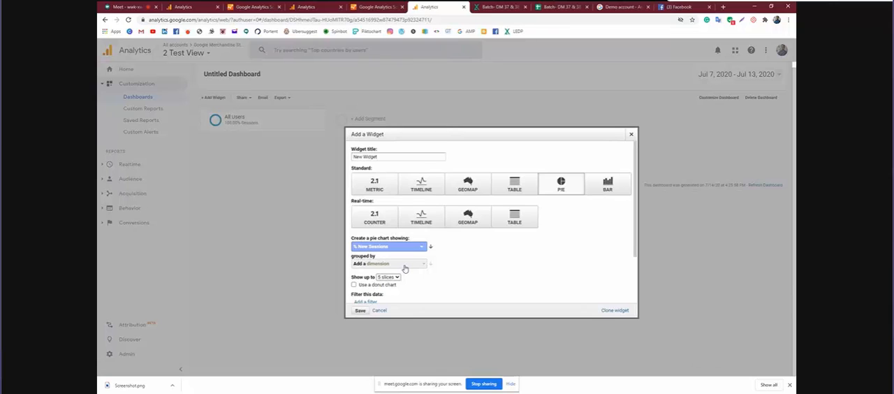
left_click(404, 269)
scroll(398, 237, "down", 1)
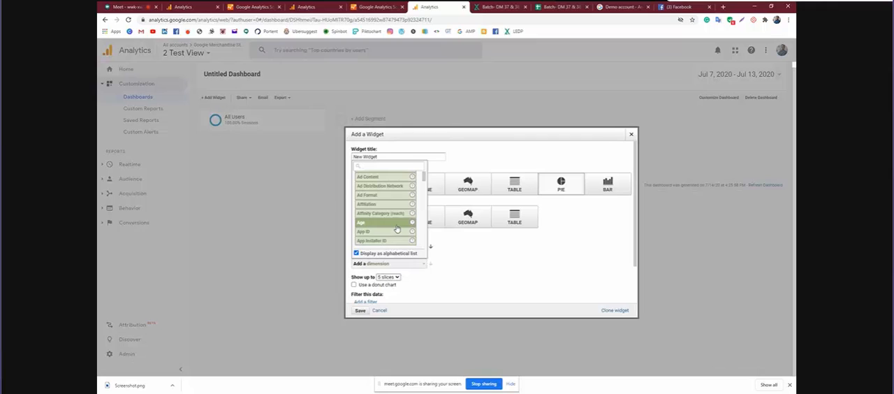
left_click(396, 228)
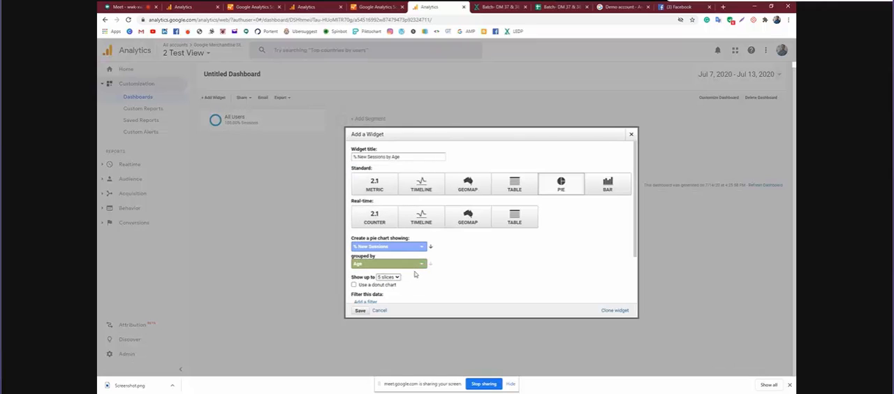
left_click(361, 310)
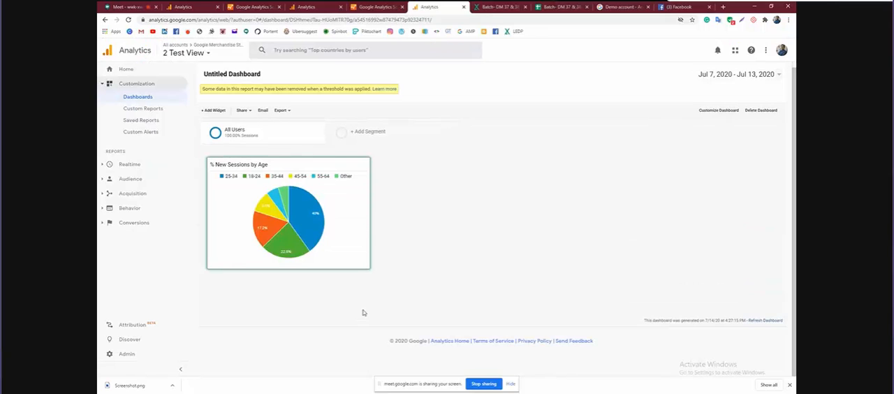
mouse_move(318, 241)
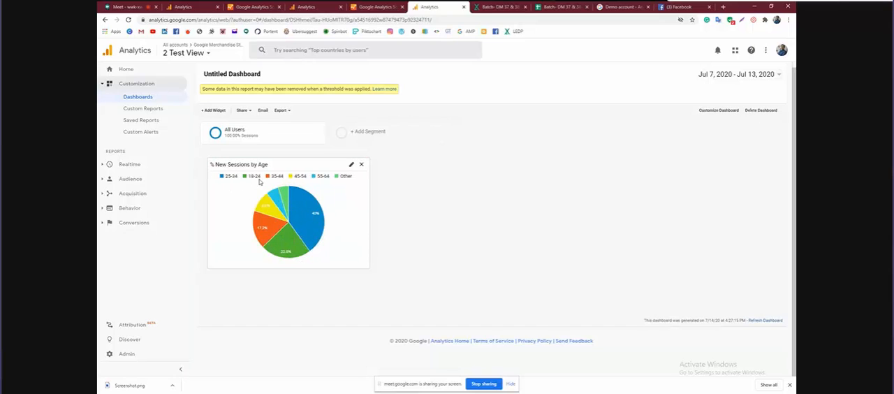
mouse_move(285, 239)
Start a new bar chart widget and choose % Search Exits as its metric
left_click(216, 113)
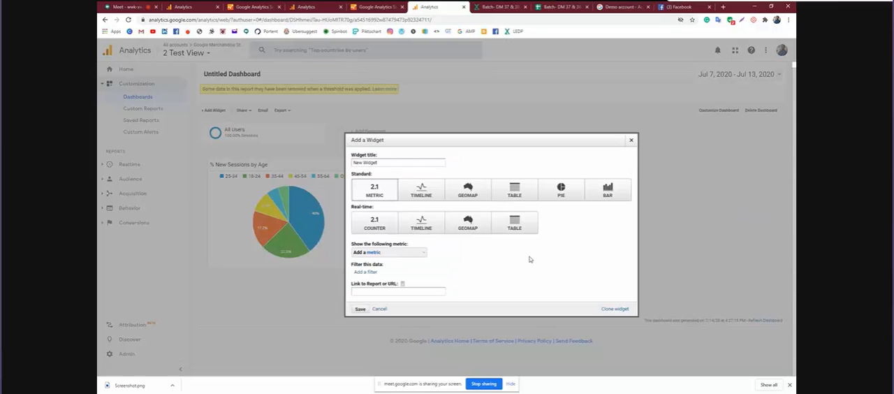
left_click(601, 198)
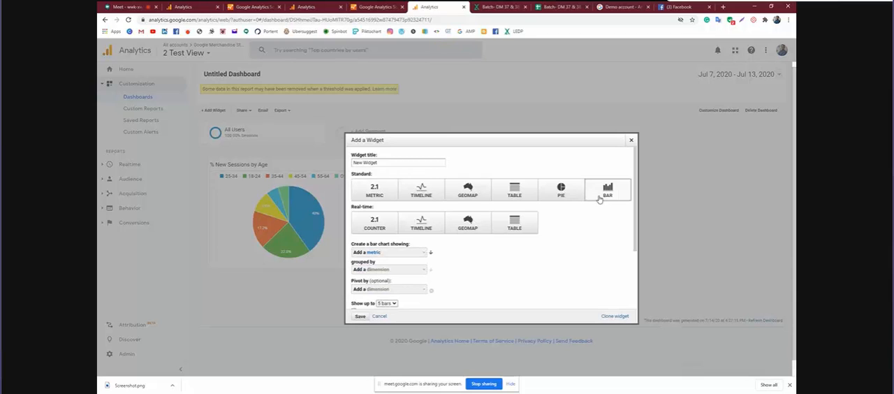
left_click(417, 254)
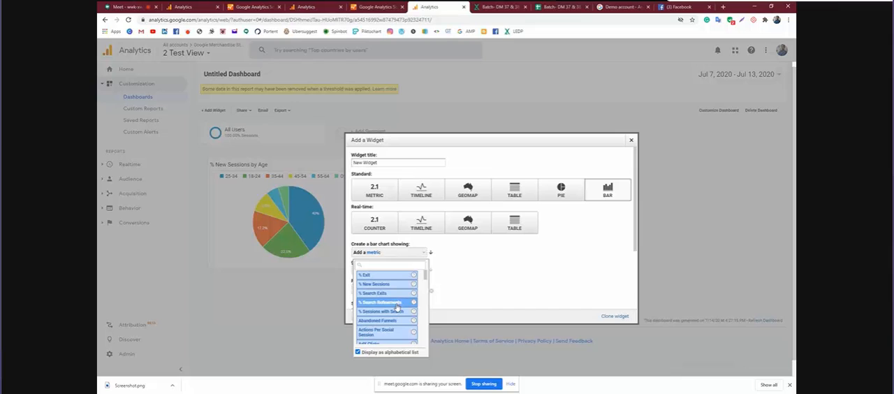
scroll(396, 307, "down", 4)
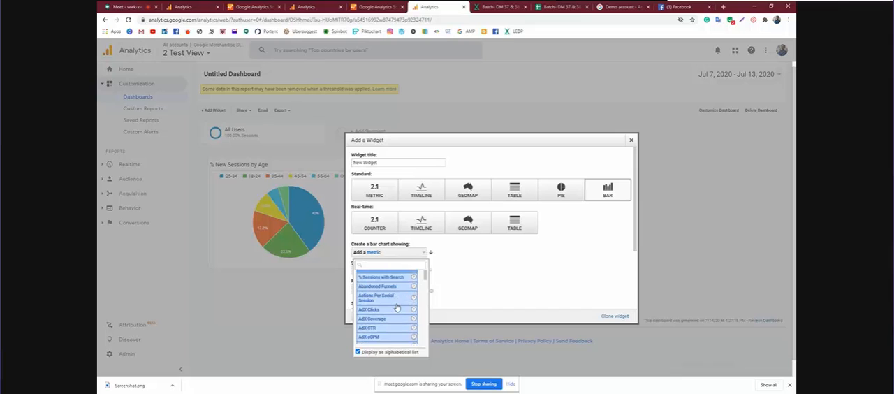
scroll(396, 307, "down", 4)
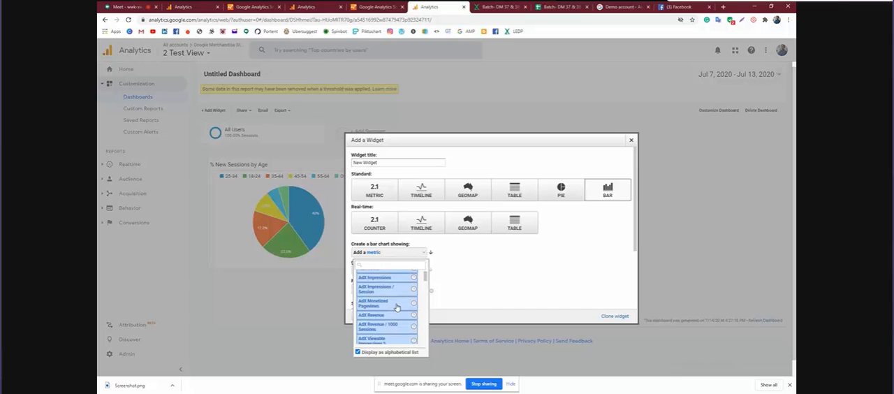
scroll(396, 307, "down", 3)
scroll(396, 307, "down", 1)
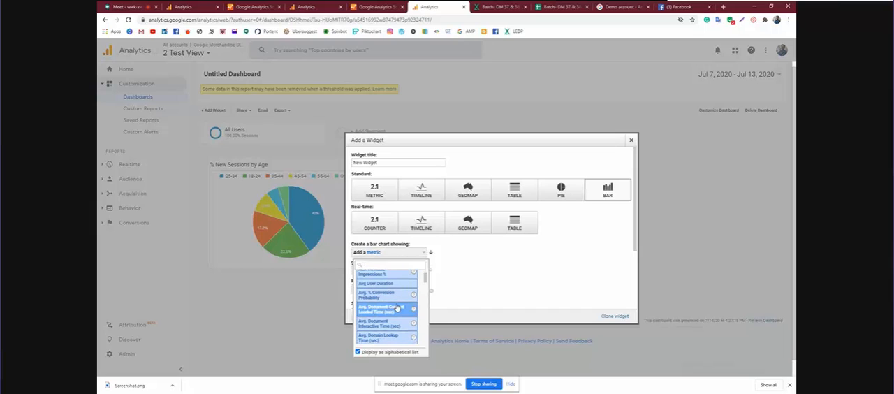
scroll(398, 316, "down", 2)
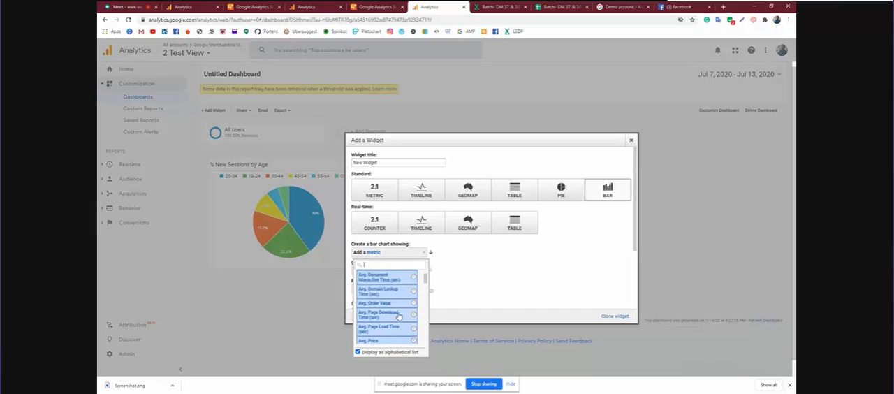
scroll(399, 316, "down", 3)
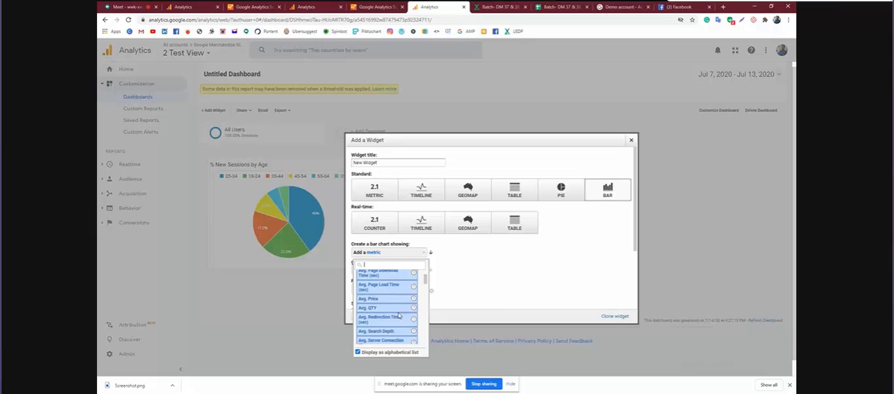
scroll(398, 315, "down", 10)
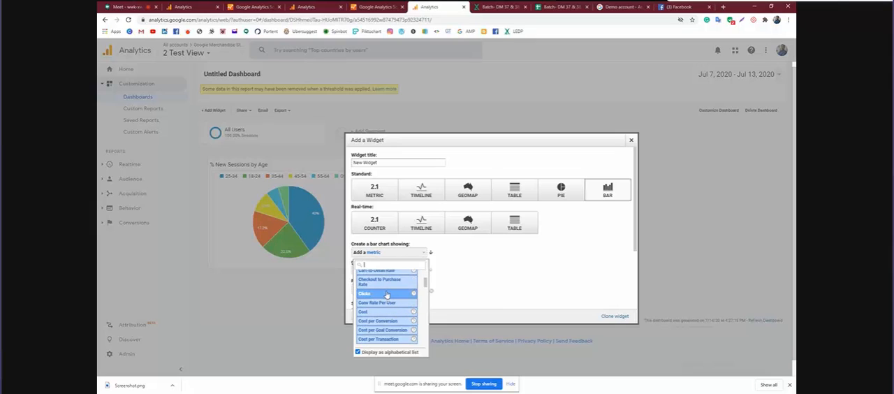
scroll(386, 296, "down", 3)
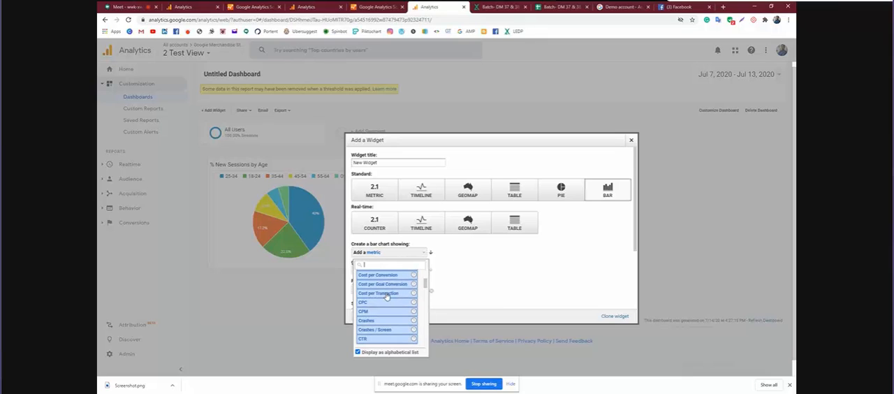
scroll(387, 296, "down", 10)
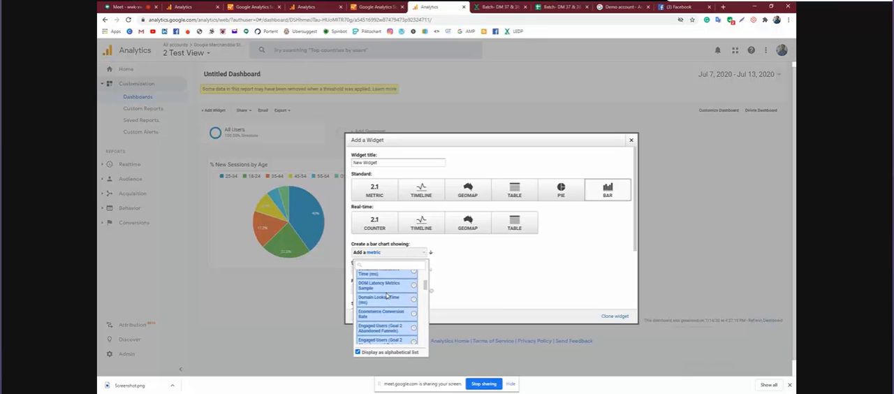
scroll(386, 296, "up", 15)
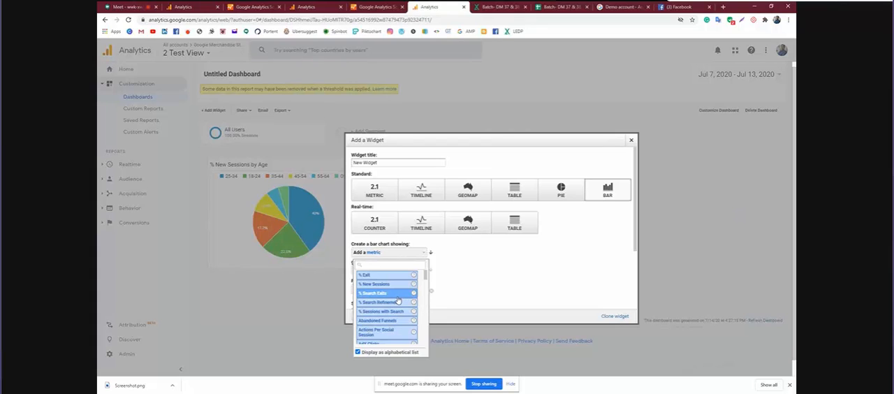
left_click(397, 299)
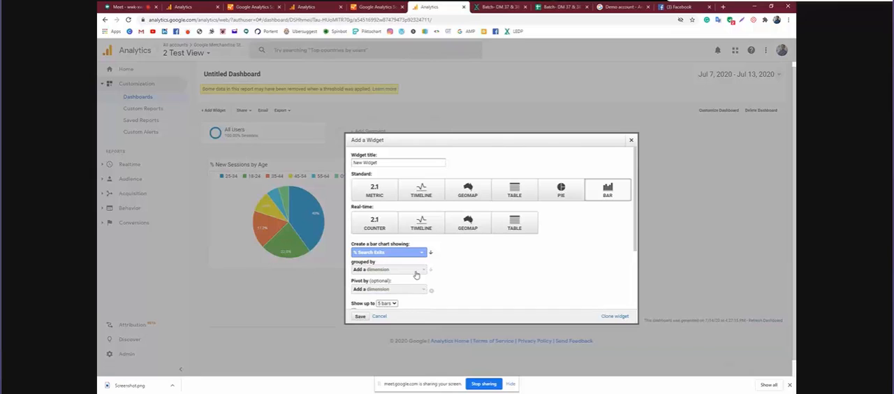
Group the % Search Exits bar chart by Browser and save the widget to the dashboard
left_click(416, 275)
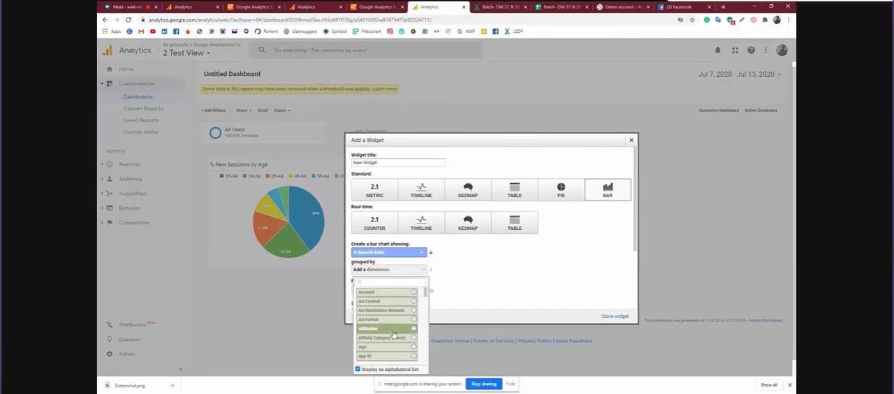
scroll(394, 336, "down", 3)
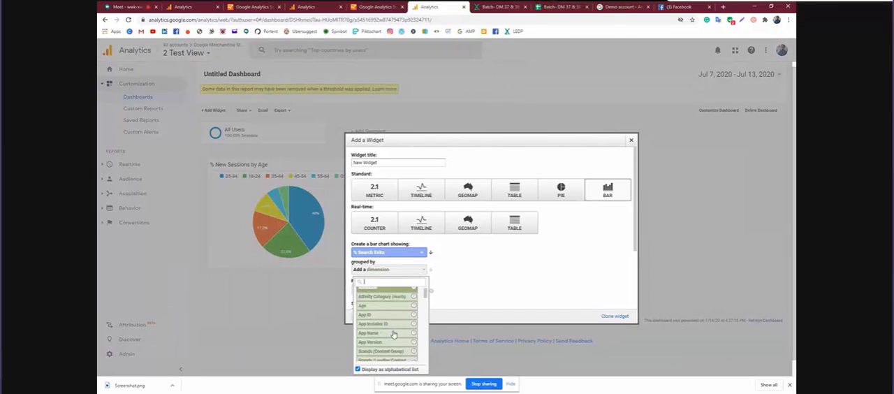
scroll(393, 334, "down", 3)
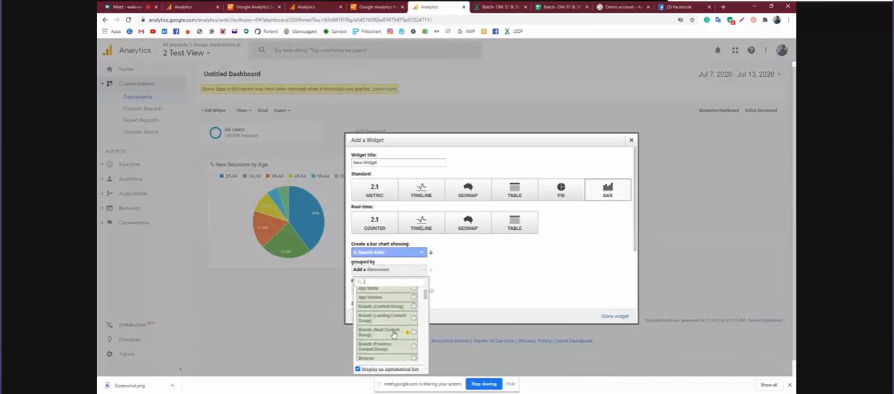
scroll(393, 334, "down", 2)
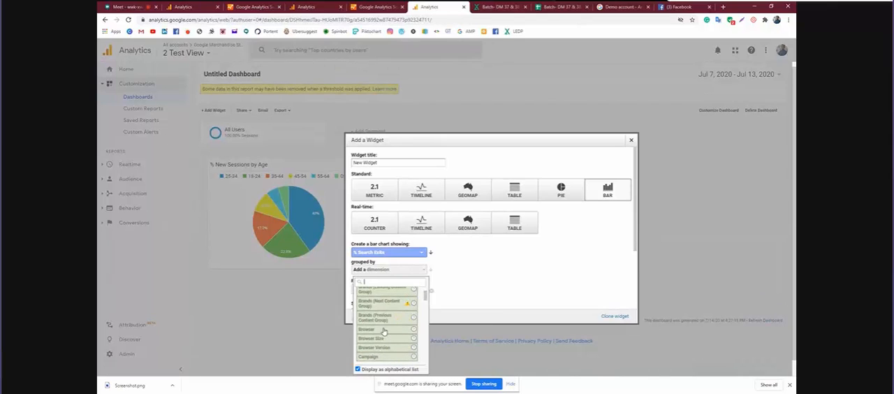
left_click(382, 331)
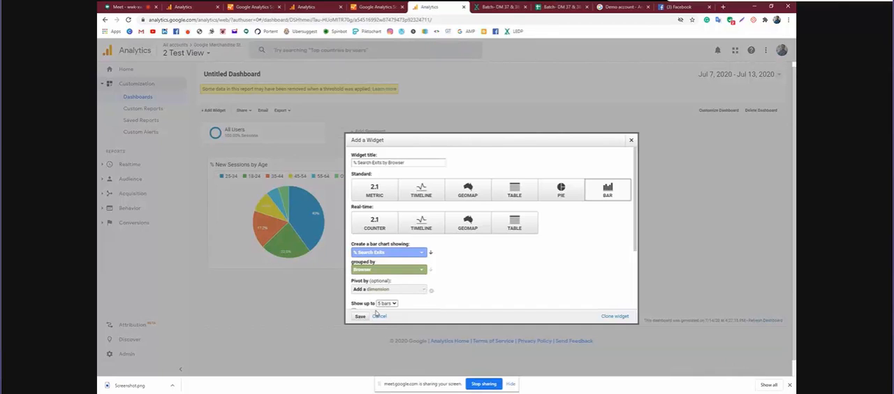
left_click(360, 316)
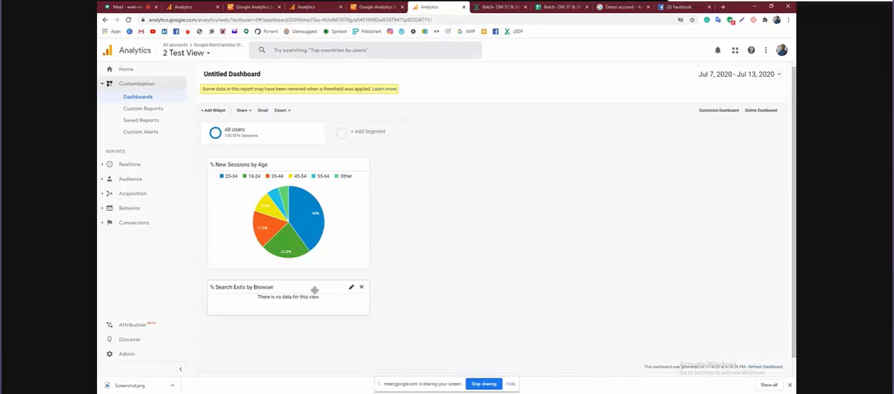
Move the % Search Exits by Browser widget beside the pie chart, and delete it from the dashboard
left_click_drag(314, 290, 491, 156)
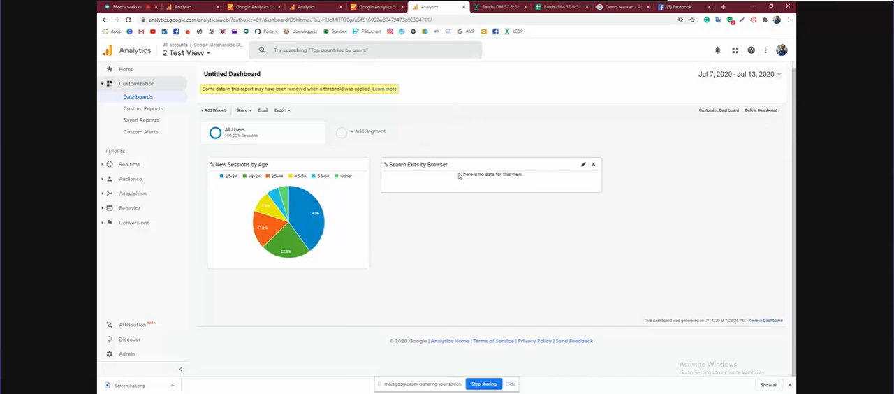
left_click(593, 166)
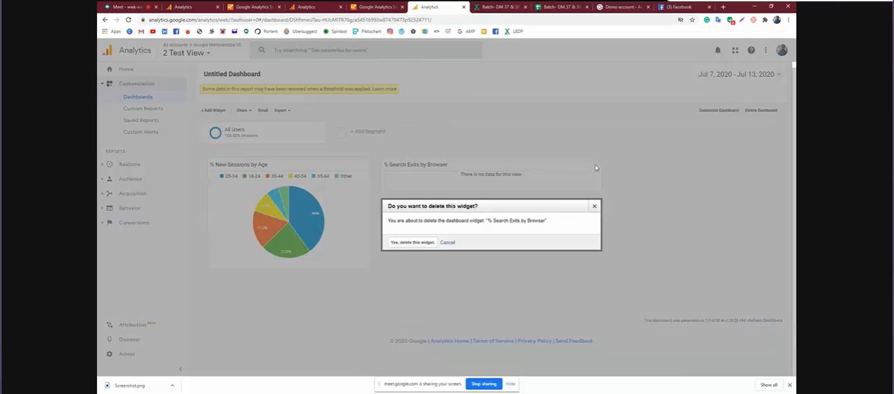
left_click(416, 243)
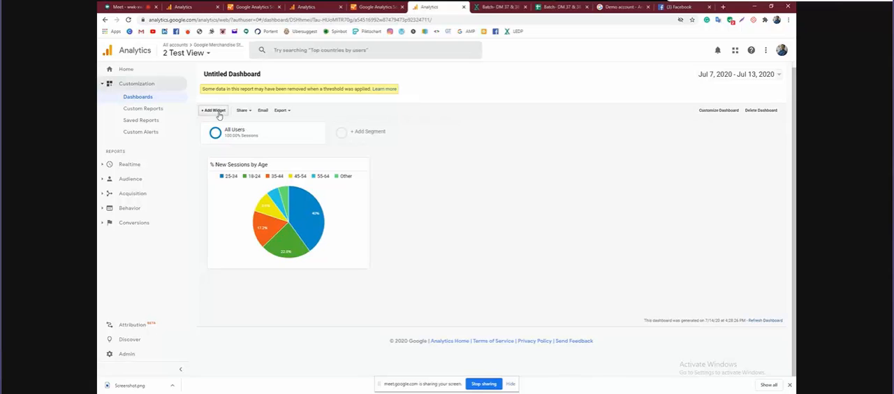
Start a standard table widget with Account as the dimension and % New Sessions as the first metric
left_click(218, 114)
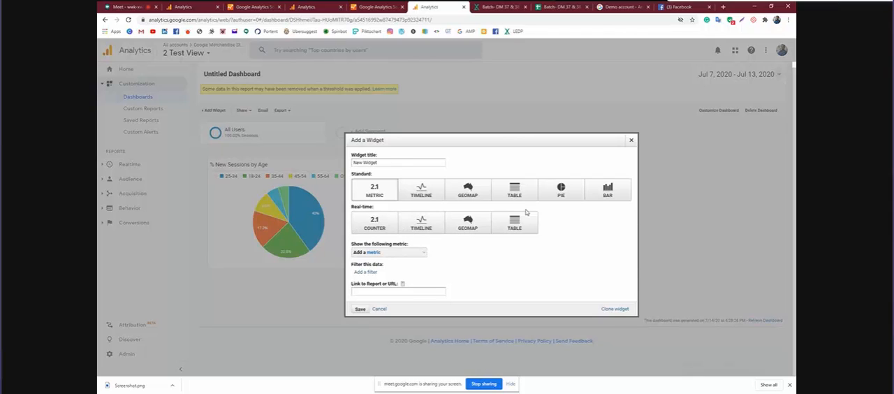
left_click(514, 193)
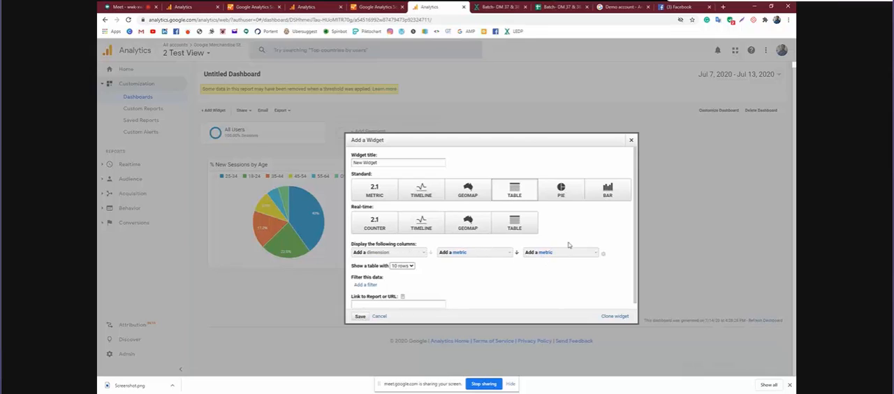
left_click(421, 253)
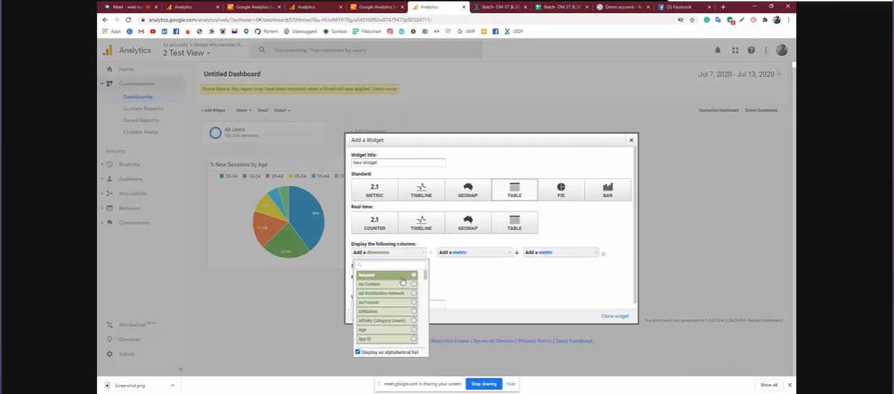
left_click(401, 277)
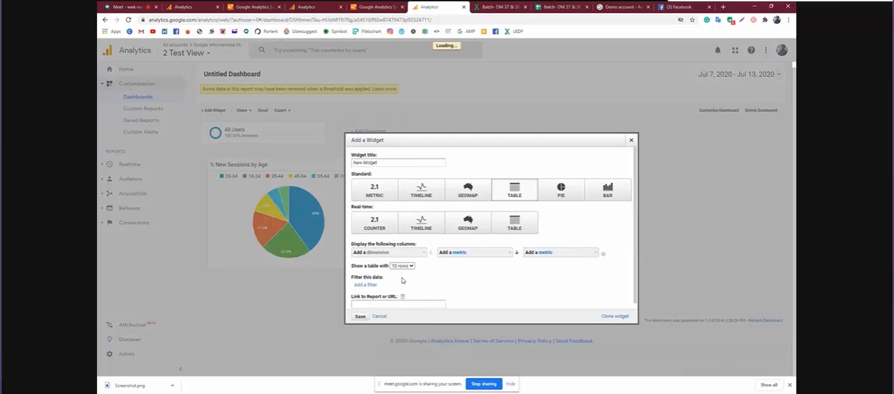
left_click(504, 255)
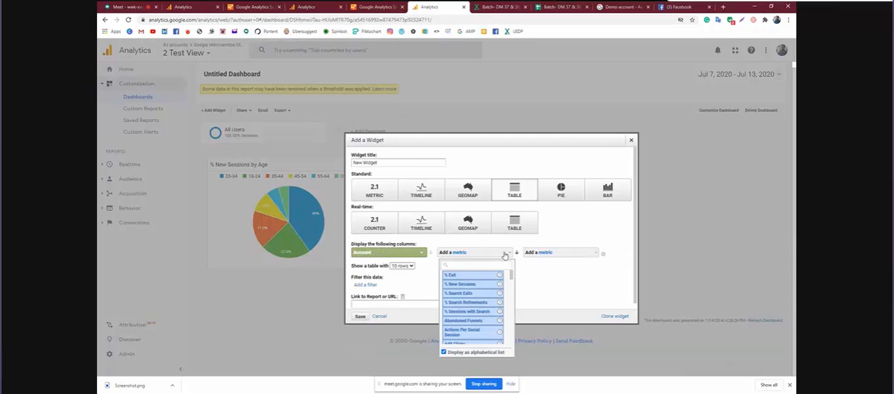
left_click(484, 286)
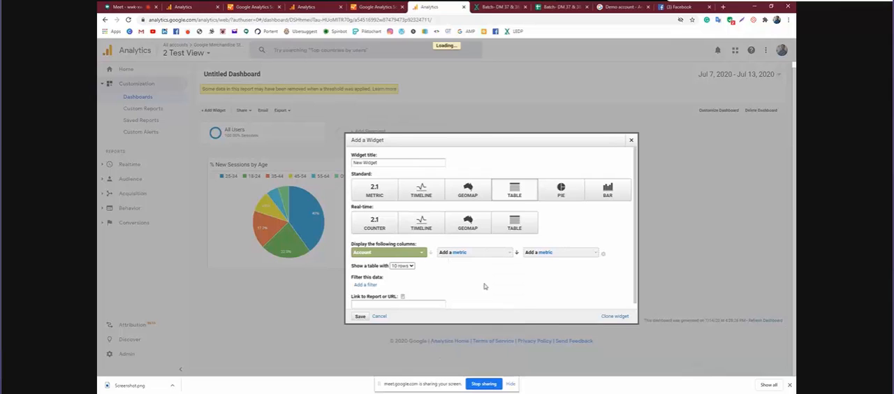
Add Bounce Rate as the table widget's second metric column
left_click(552, 255)
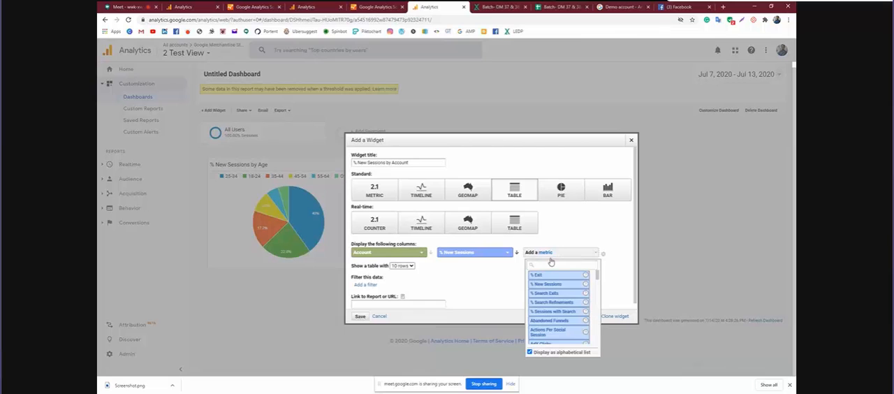
scroll(551, 307, "down", 3)
scroll(551, 311, "down", 5)
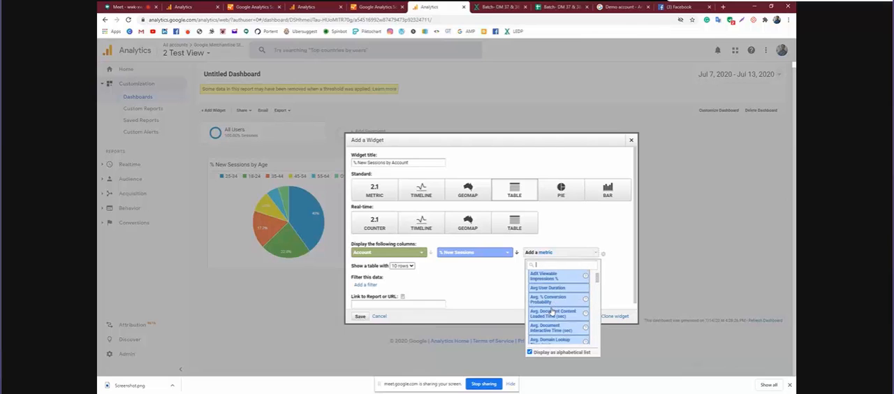
scroll(552, 311, "down", 2)
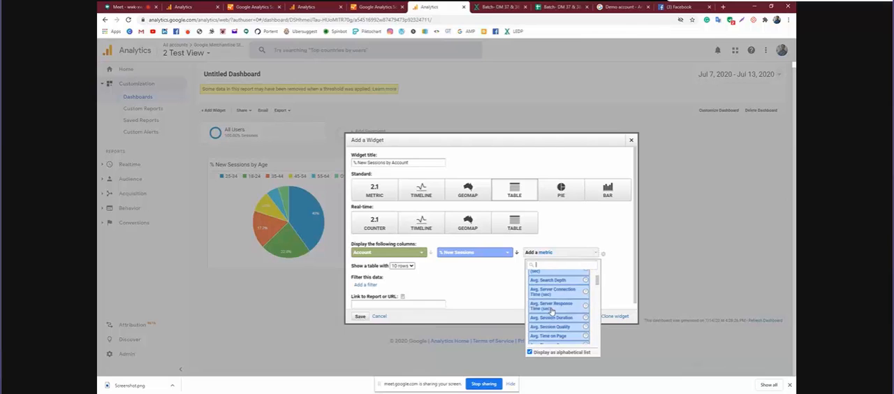
scroll(552, 311, "up", 1)
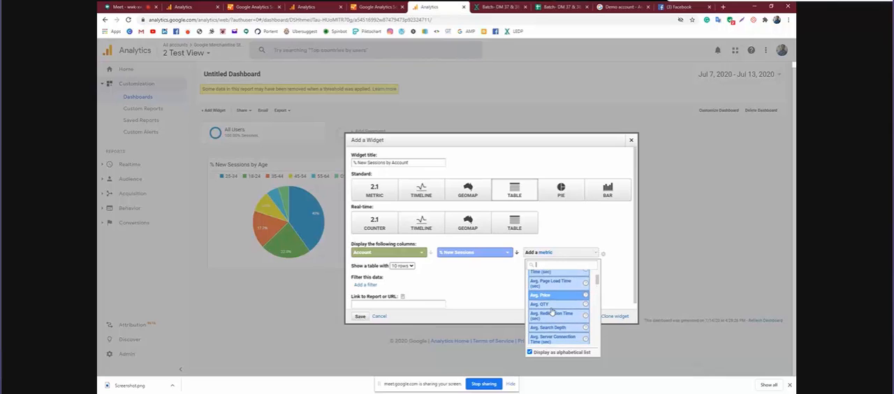
scroll(552, 312, "down", 2)
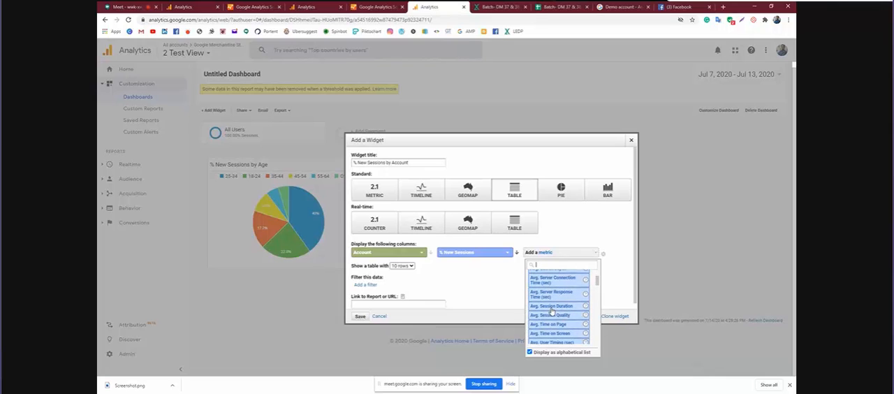
scroll(551, 311, "down", 3)
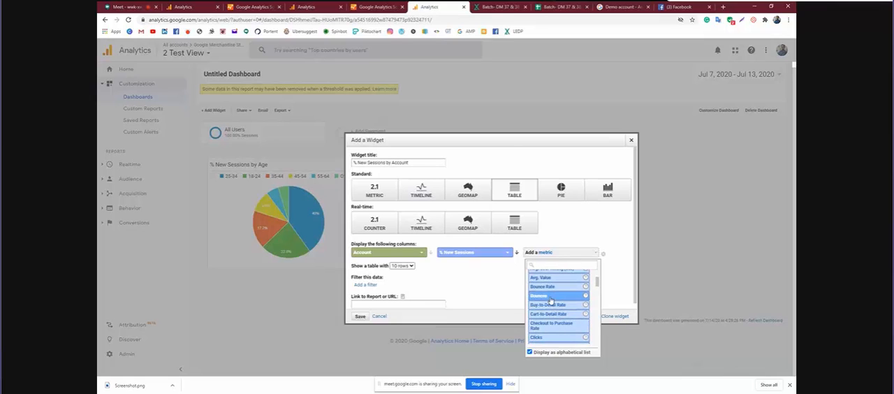
left_click(552, 288)
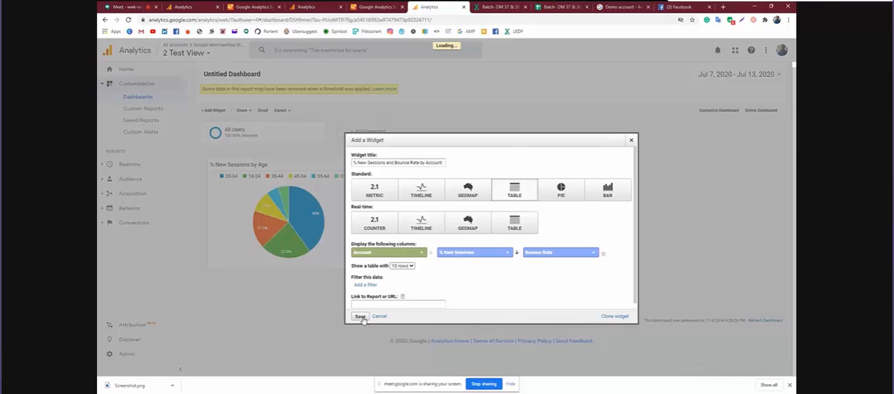
Save the % New Sessions and Bounce Rate by Account table widget and move it beside the pie chart
left_click(359, 316)
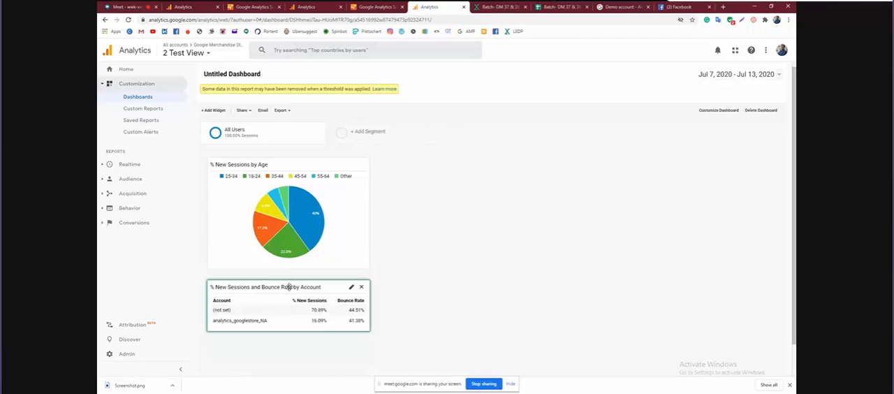
left_click_drag(289, 286, 458, 156)
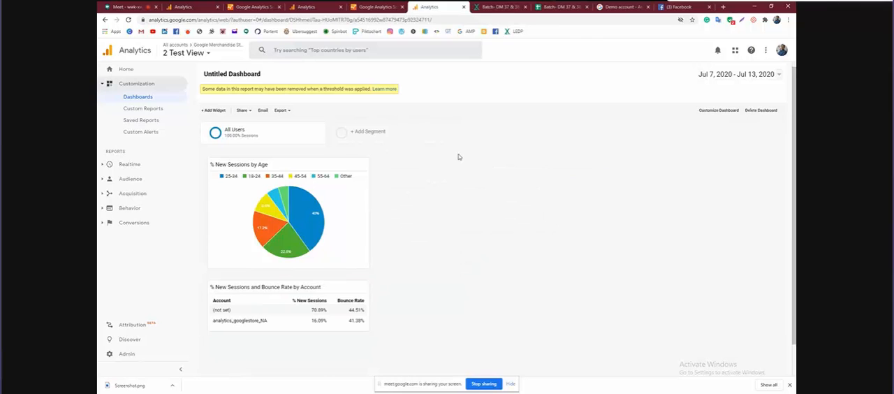
left_click_drag(272, 285, 452, 160)
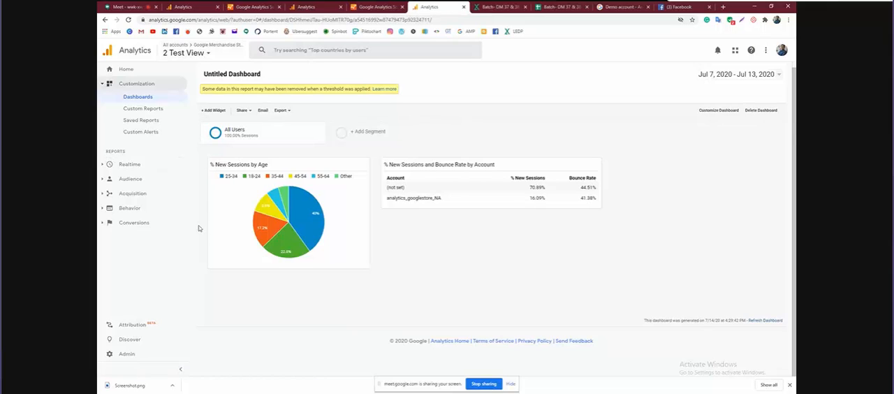
Open the admin area and switch to the first view named A under the Tanning Account's Laziina property
left_click(138, 359)
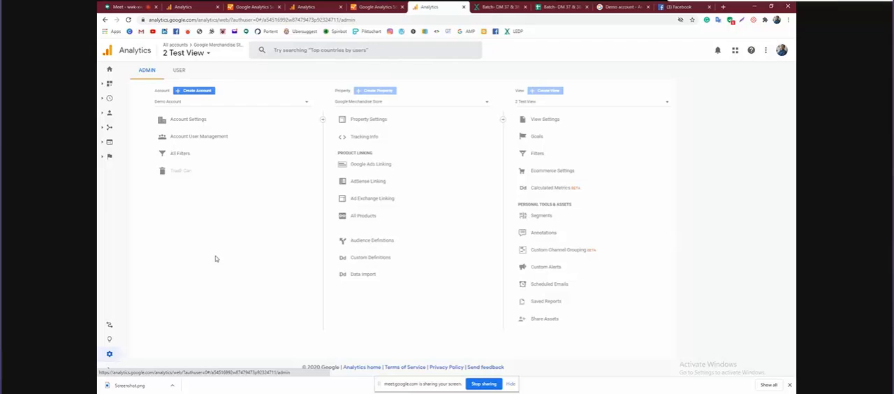
left_click(210, 56)
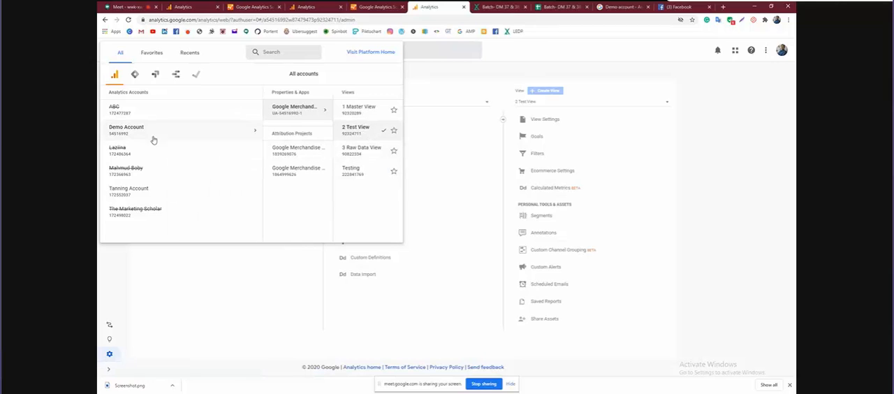
left_click(144, 192)
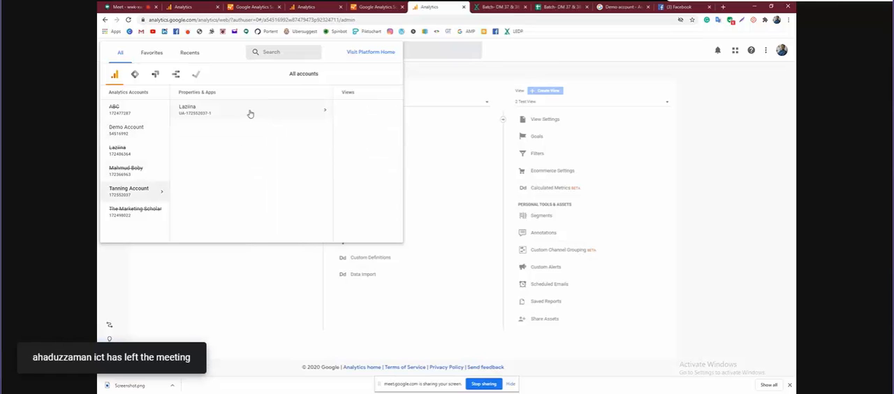
left_click(250, 113)
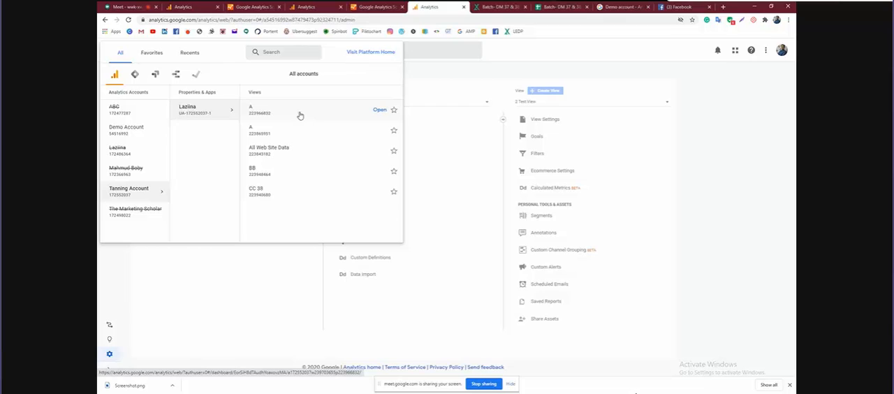
left_click(236, 276)
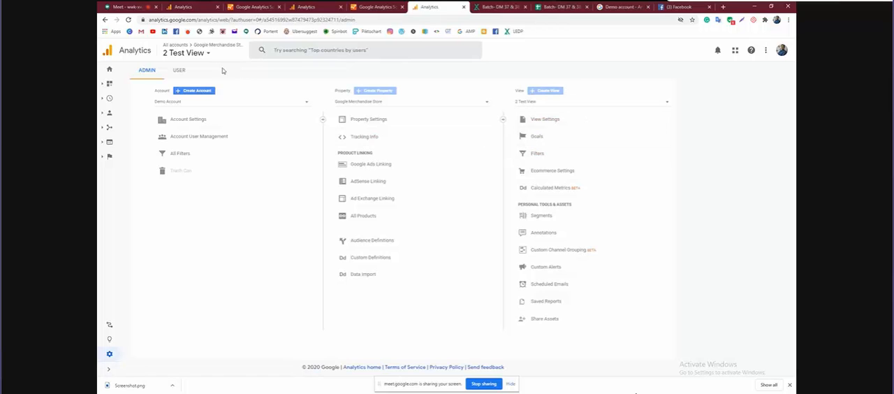
left_click(201, 53)
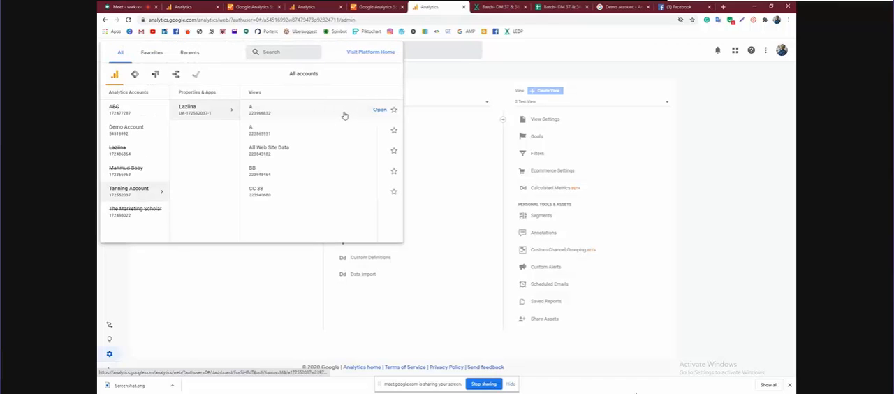
left_click(344, 115)
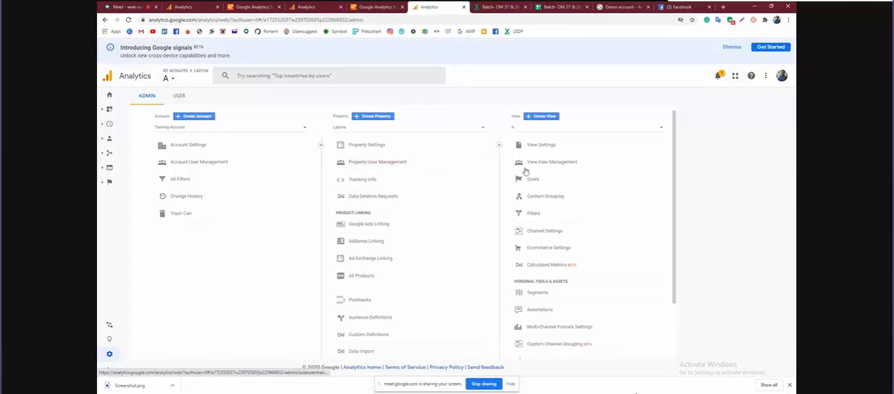
Start a new website reporting view in the Laziina property, ready for its name
left_click(538, 116)
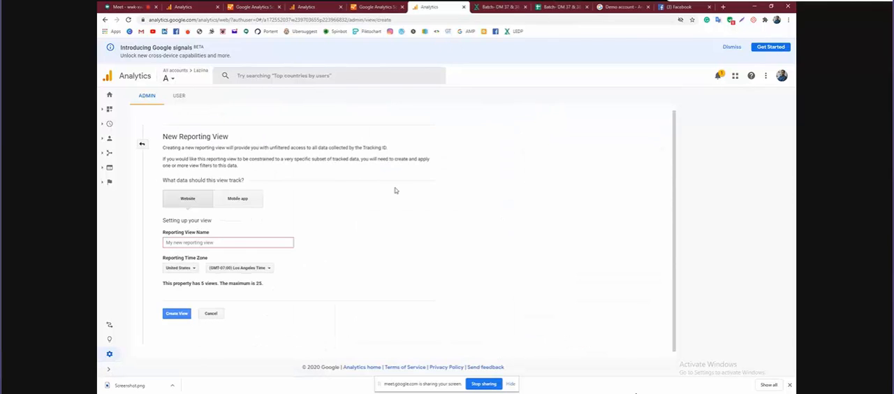
scroll(349, 204, "down", 1)
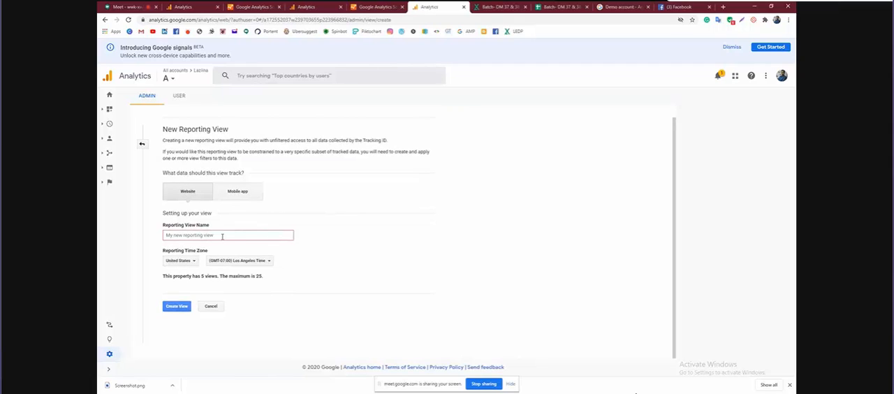
left_click(217, 235)
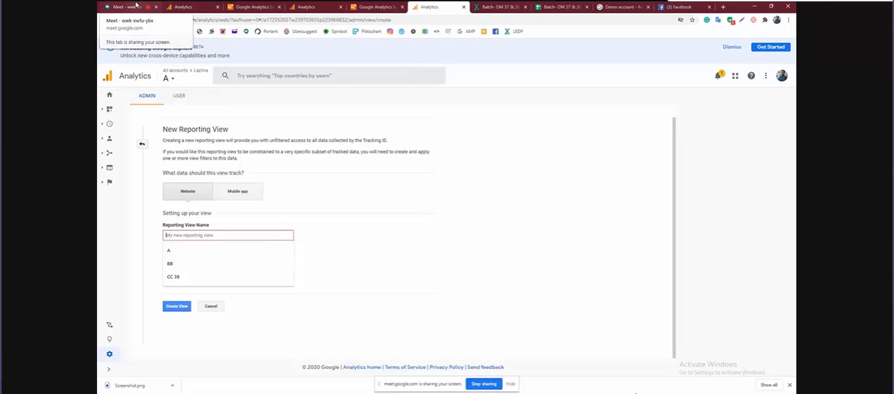
Switch to the Google Meet call, mute the microphone and turn it back on
left_click(136, 5)
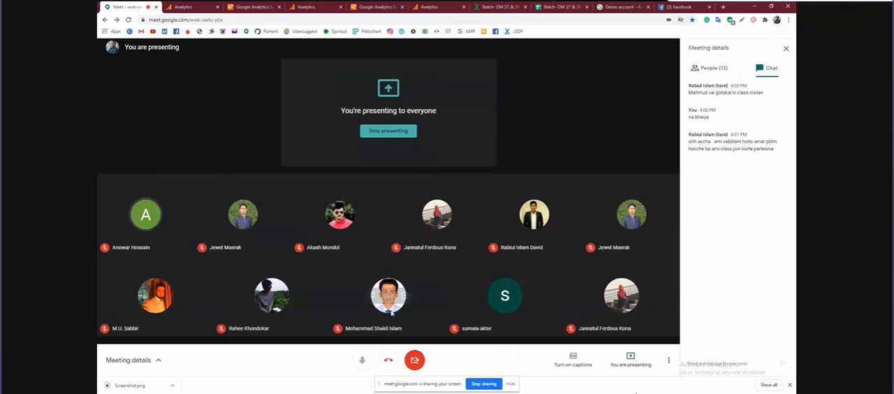
left_click(361, 361)
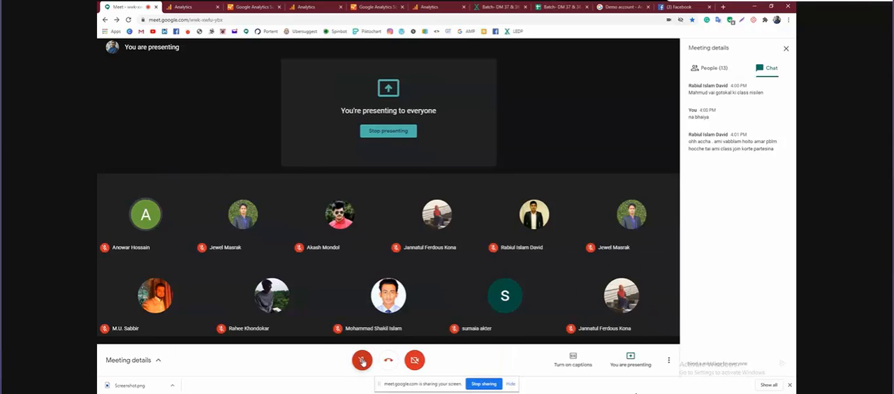
left_click(362, 360)
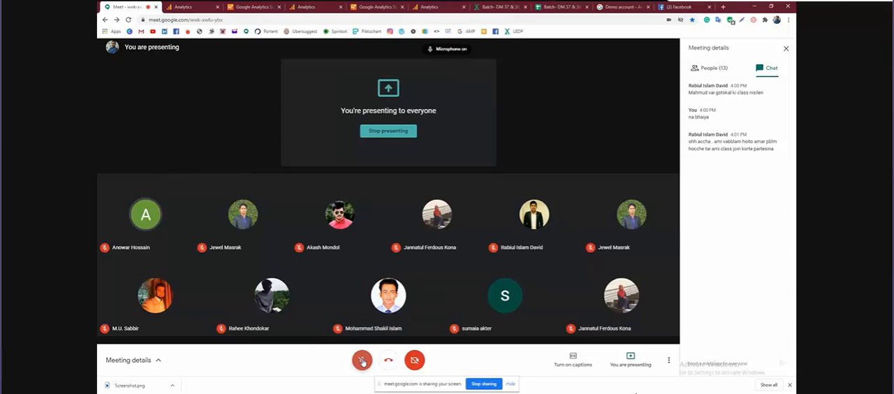
Close the two leftover Analytics dashboard tabs and both Solutions Gallery tabs, returning to the new reporting view form
left_click(185, 7)
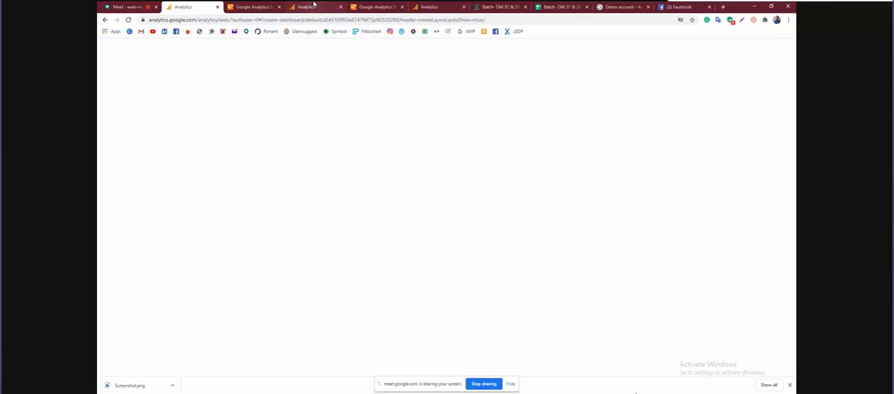
left_click(314, 5)
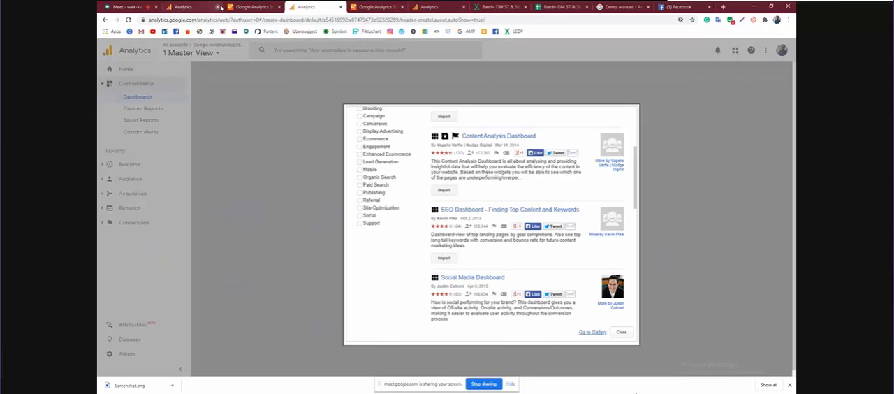
left_click(218, 7)
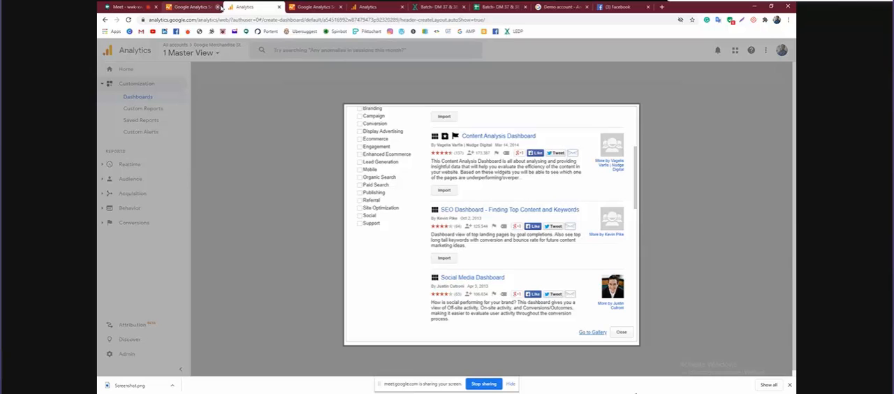
left_click(218, 7)
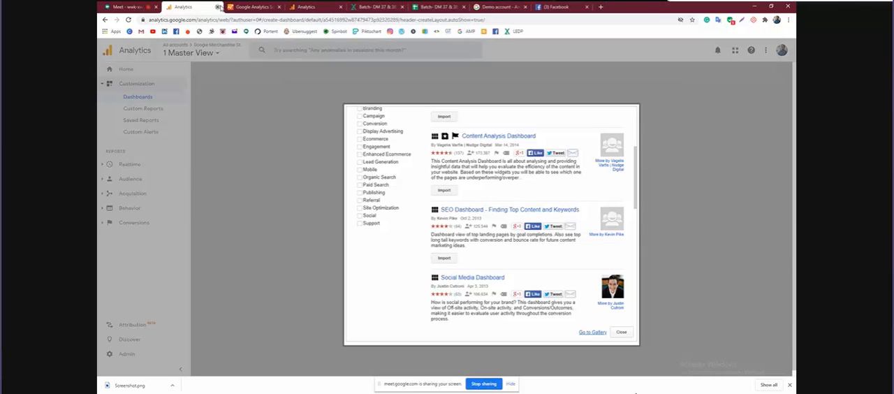
left_click(218, 7)
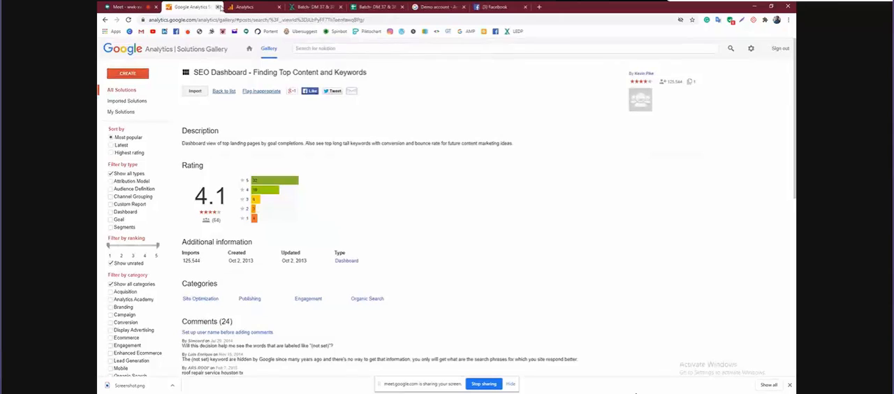
left_click(218, 7)
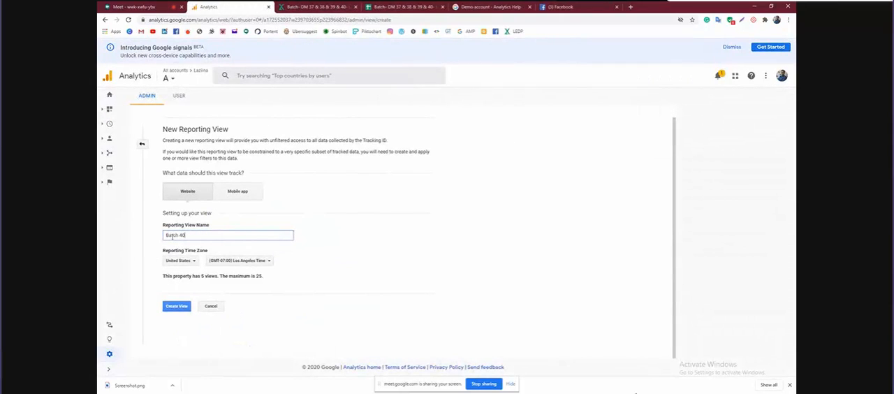
Name the reporting view Batch 40, set its time zone country to Bangladesh, and create the view
scroll(220, 235, "up", 3)
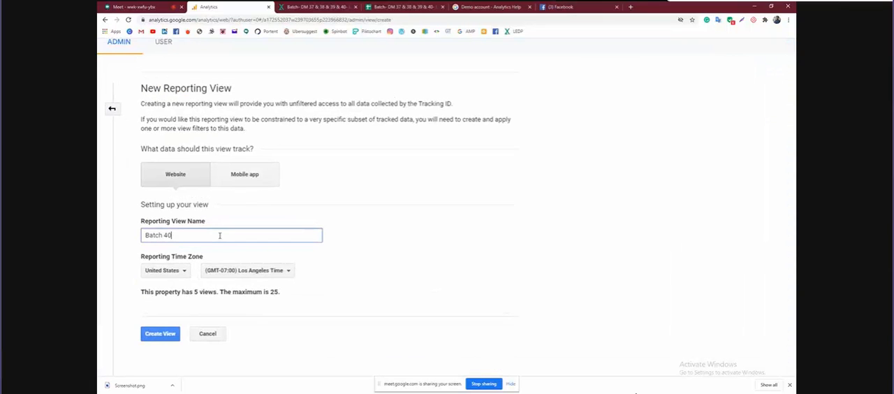
left_click(183, 271)
scroll(205, 236, "down", 3)
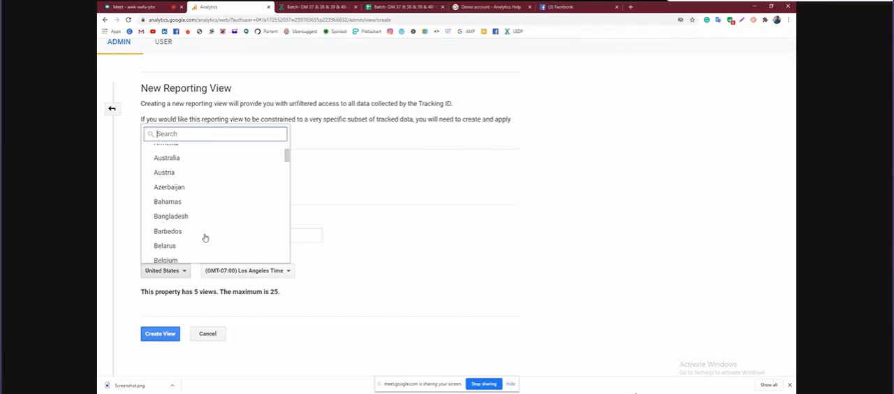
left_click(206, 217)
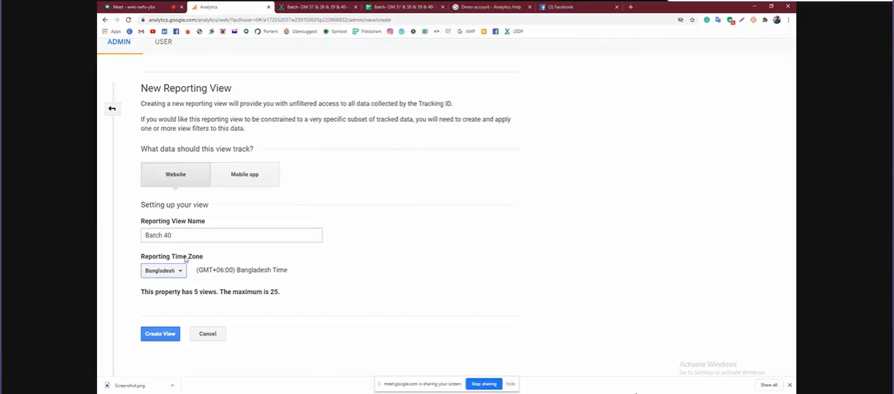
left_click(164, 336)
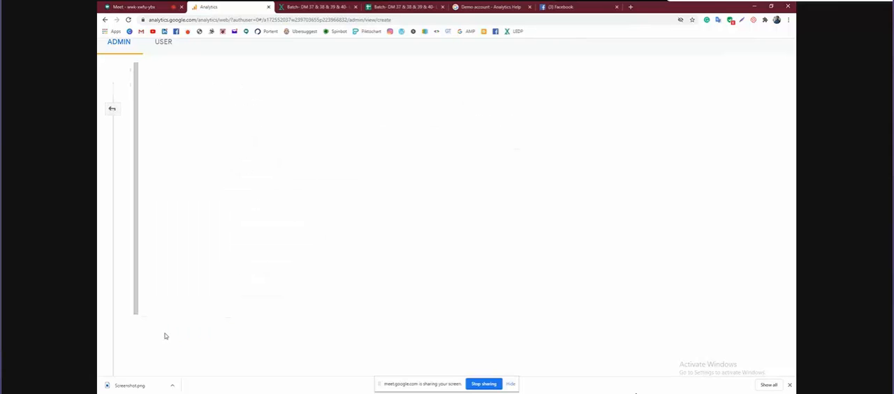
Open the Batch 40 view's settings and examine its basic settings, from the website URL to bot filtering
scroll(536, 162, "down", 1)
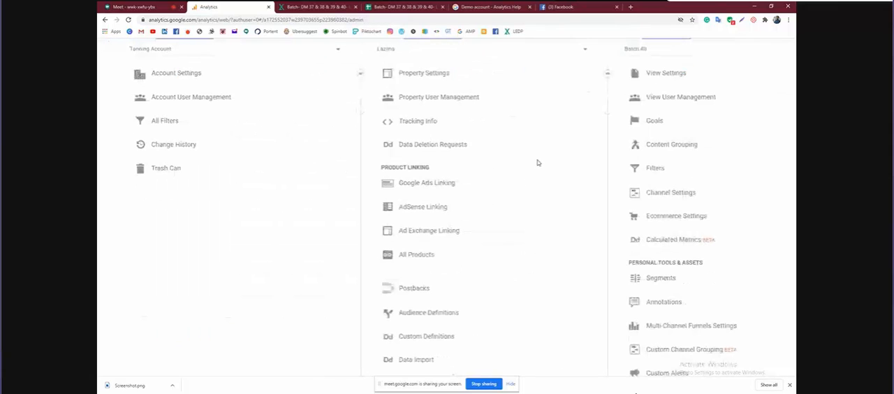
scroll(537, 163, "up", 2)
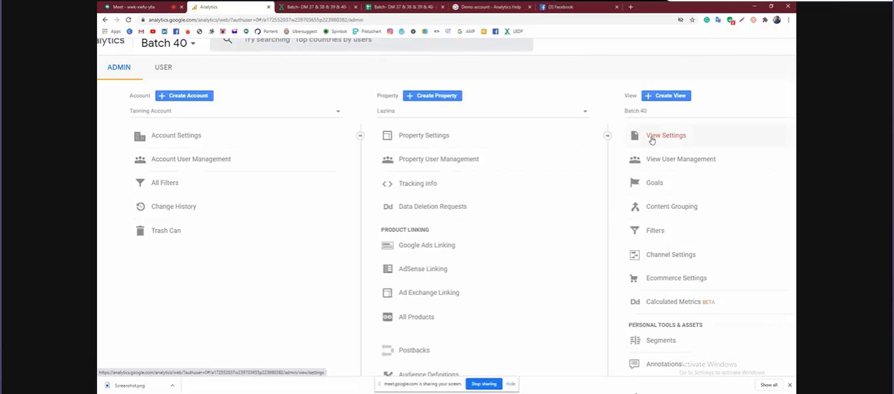
left_click(651, 137)
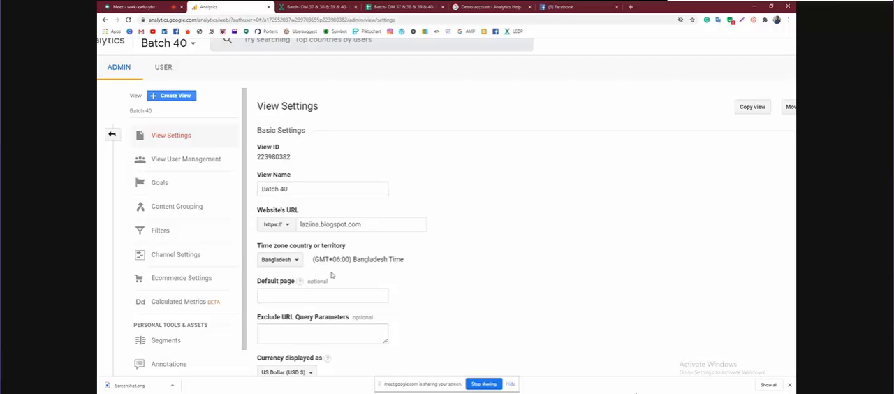
scroll(363, 272, "down", 2)
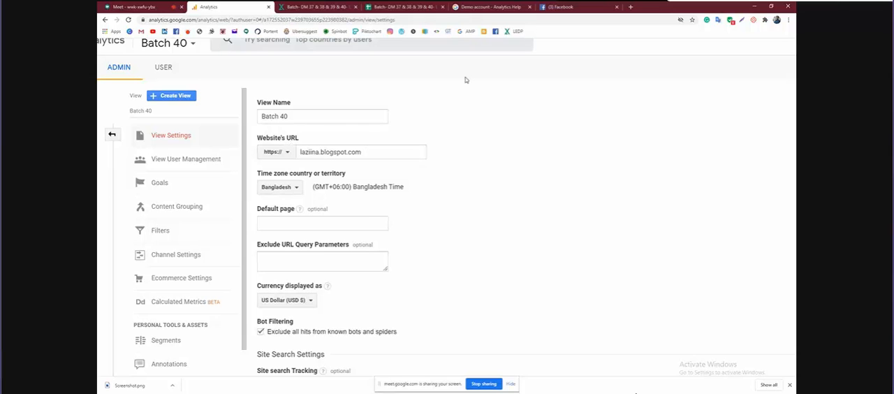
Switch to Facebook and open the Marketing Scholar page from the full list of managed pages
left_click(562, 7)
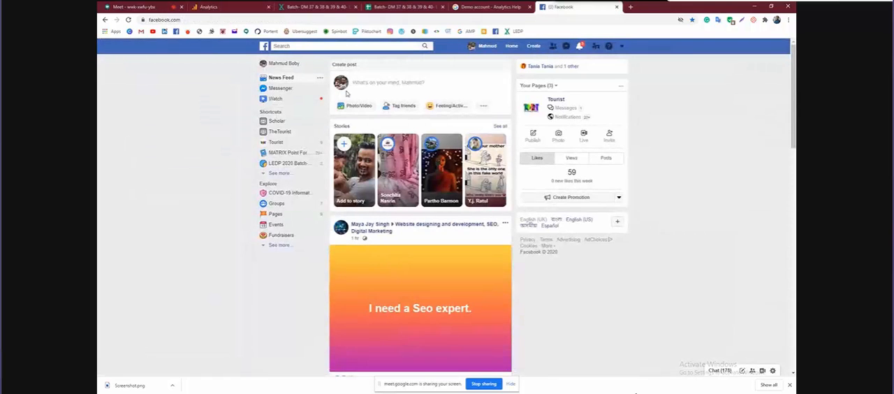
left_click(176, 19)
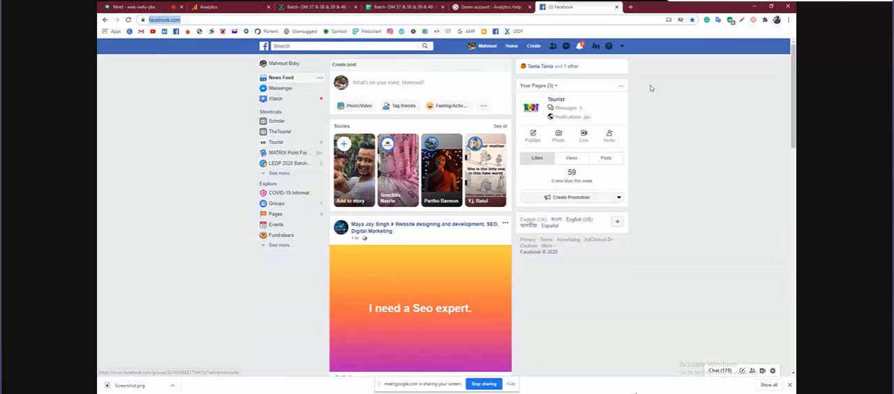
left_click(622, 47)
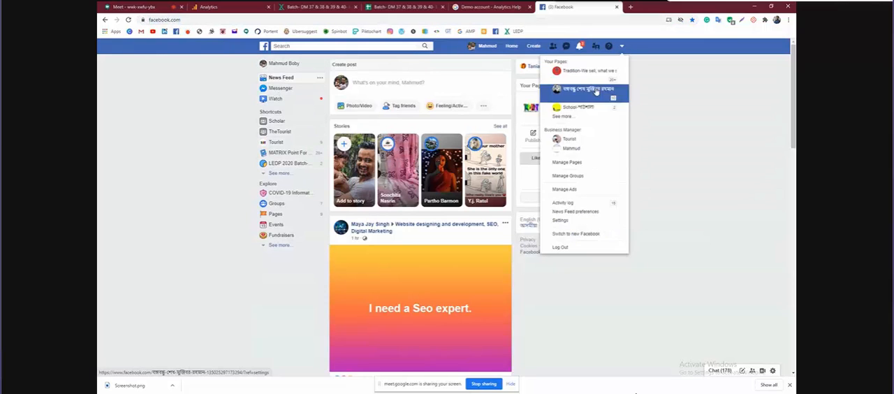
left_click(578, 119)
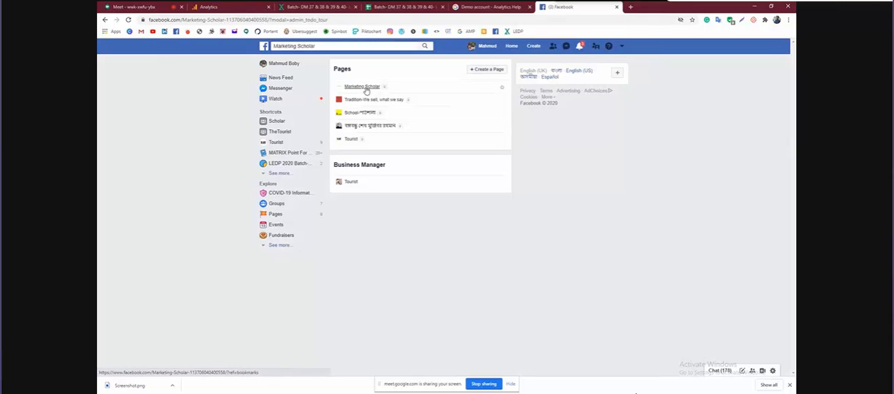
left_click(362, 87)
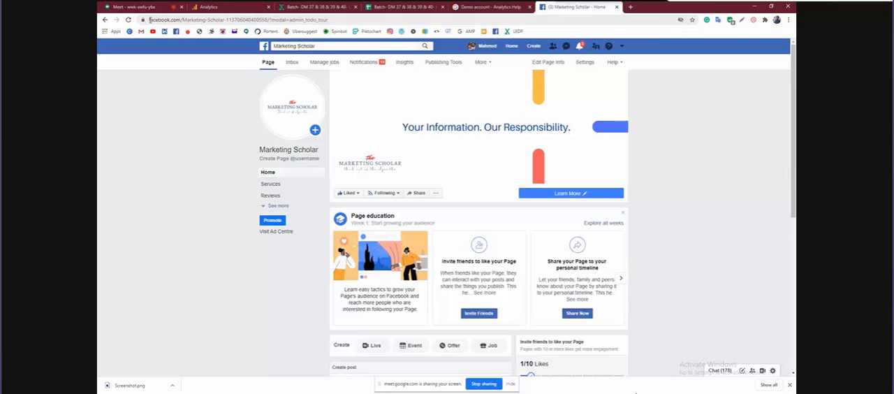
Examine the Marketing Scholar page's web address and its page info, from description and contact details to the privacy policy
left_click_drag(148, 20, 336, 20)
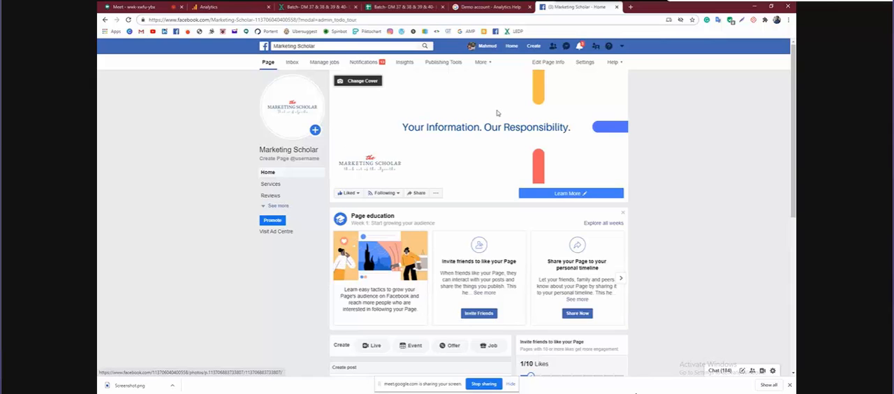
left_click(550, 62)
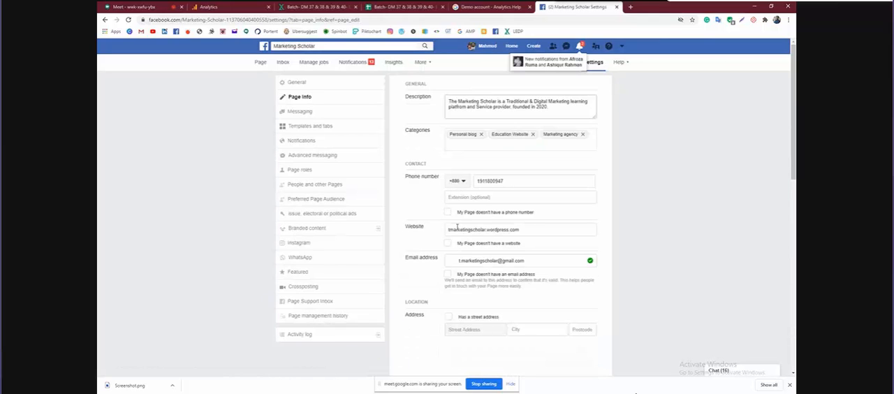
scroll(459, 185, "down", 15)
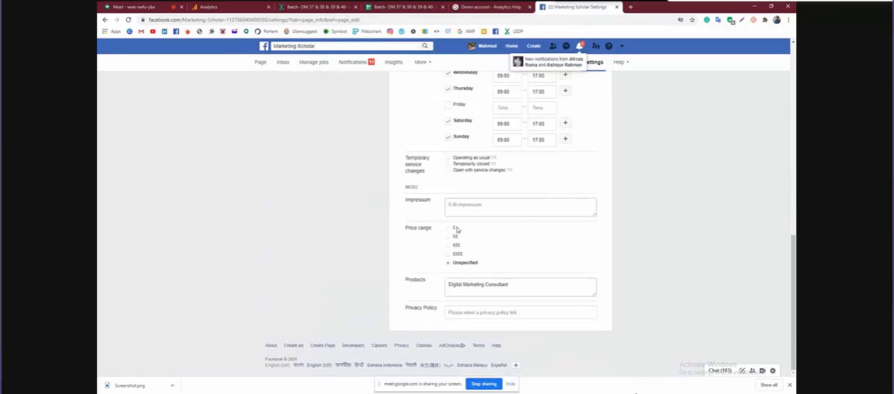
scroll(458, 230, "up", 15)
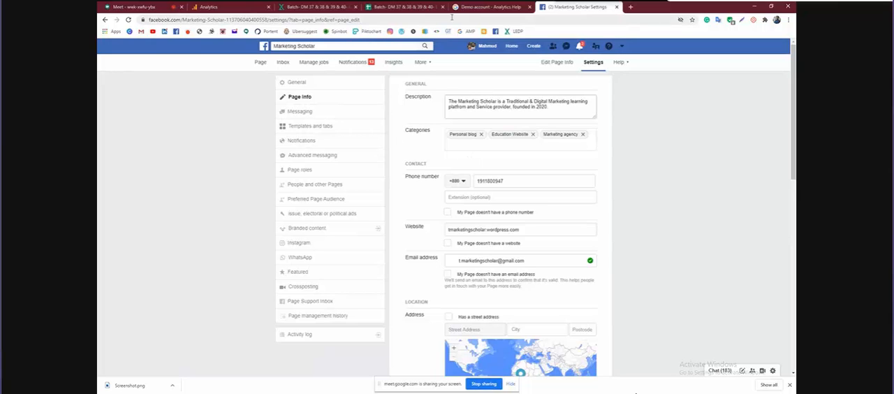
Return to the Batch 40 view settings in Analytics and examine the time zone, default page, excluded query parameters and display currency
left_click(218, 9)
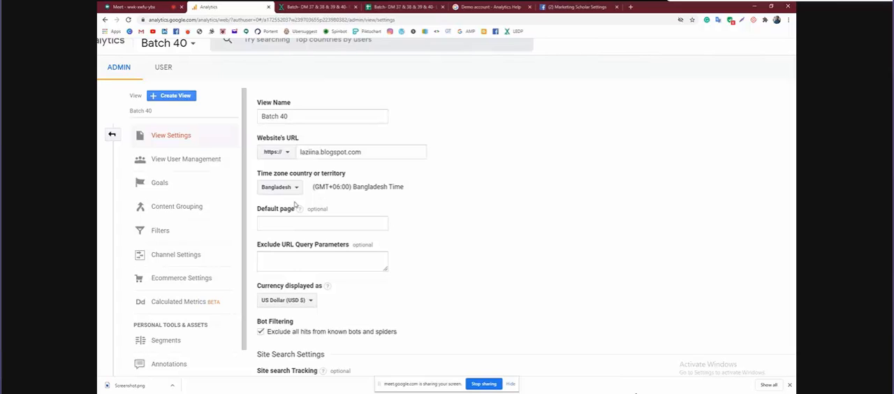
mouse_move(297, 207)
scroll(437, 193, "down", 1)
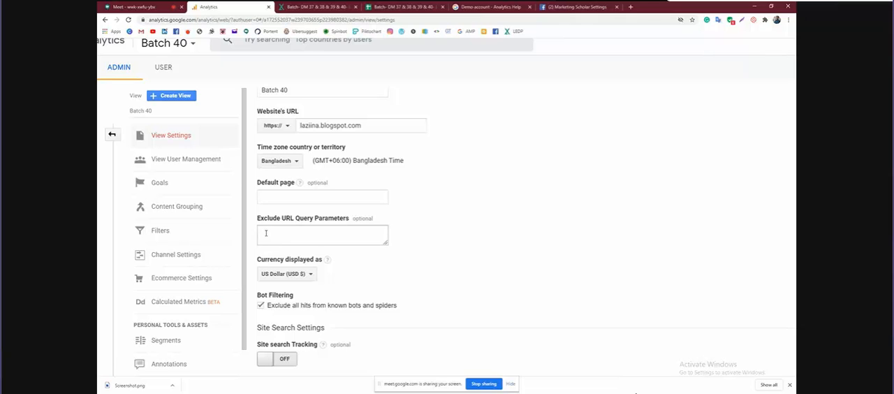
scroll(265, 233, "down", 2)
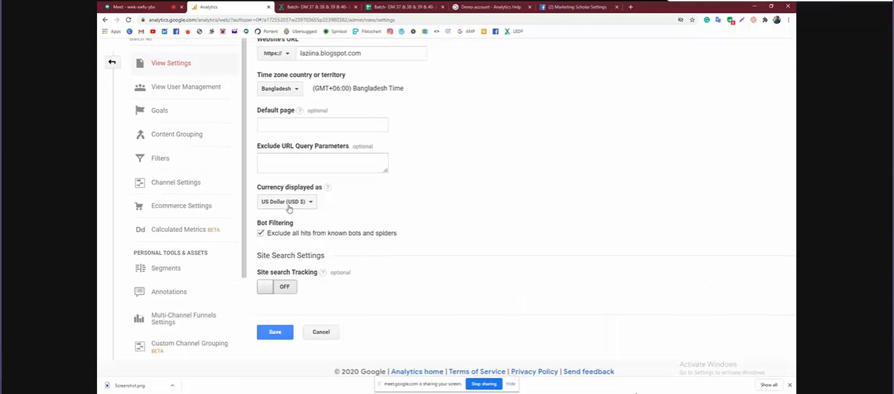
mouse_move(342, 193)
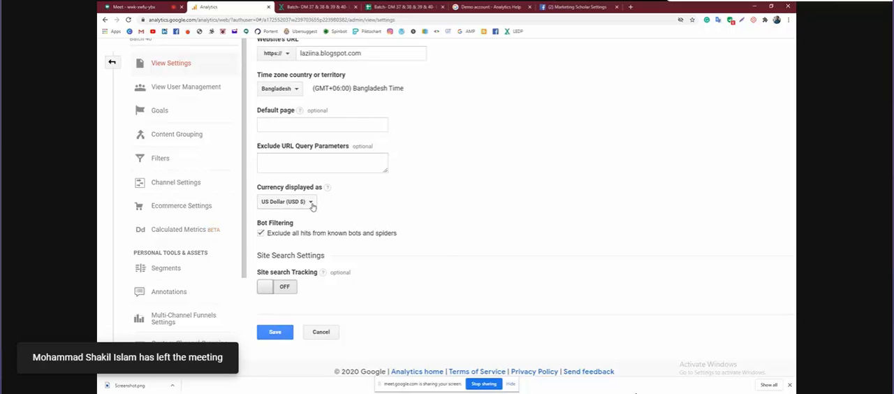
scroll(356, 206, "down", 1)
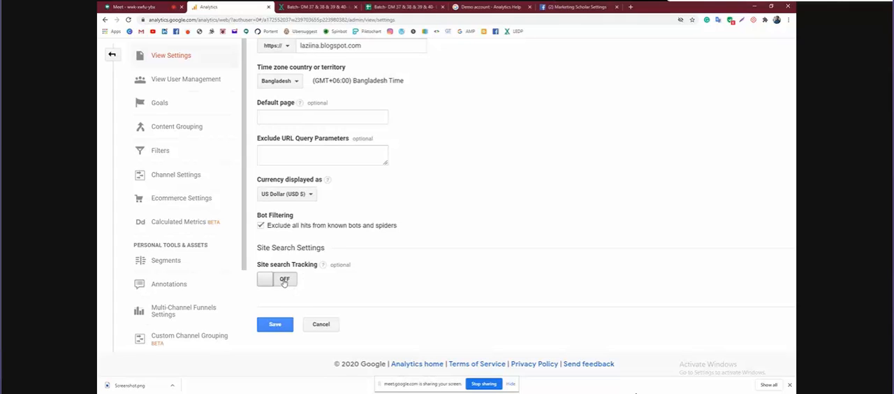
Turn on site search tracking to examine its query parameter and category options, and turn it off again
left_click(284, 280)
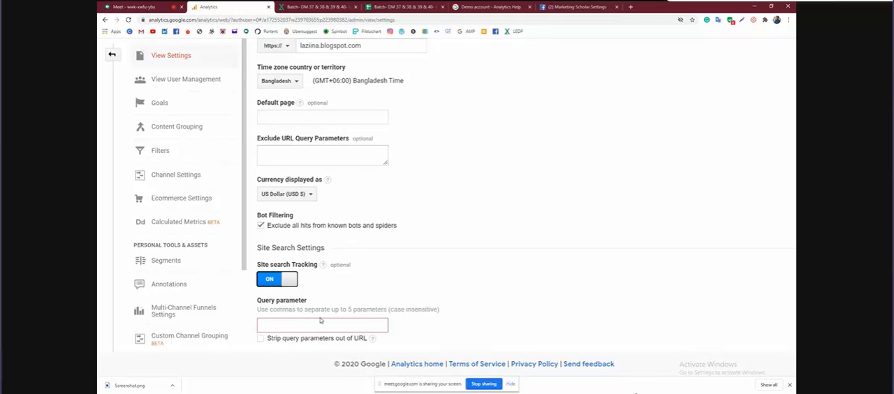
scroll(351, 281, "down", 2)
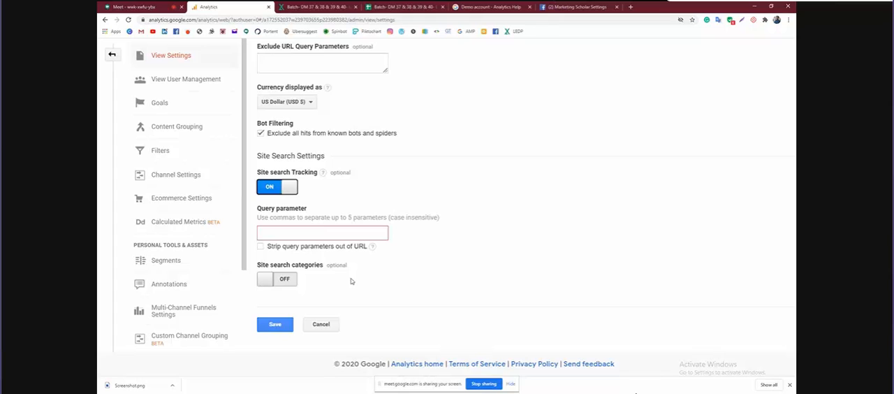
scroll(433, 178, "up", 4)
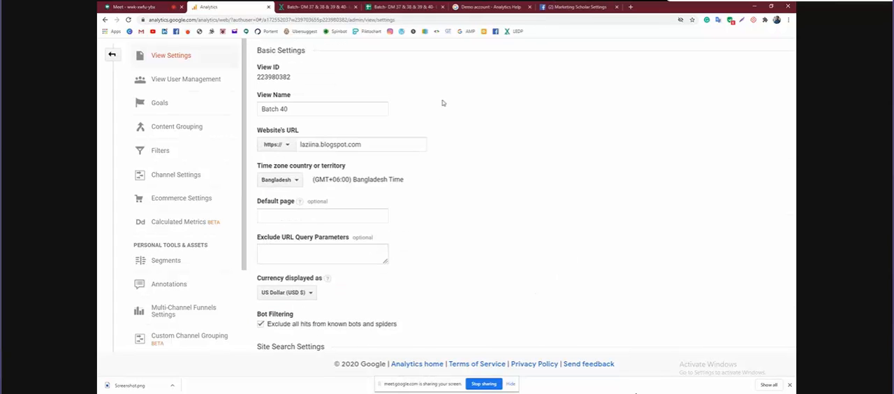
scroll(442, 102, "down", 3)
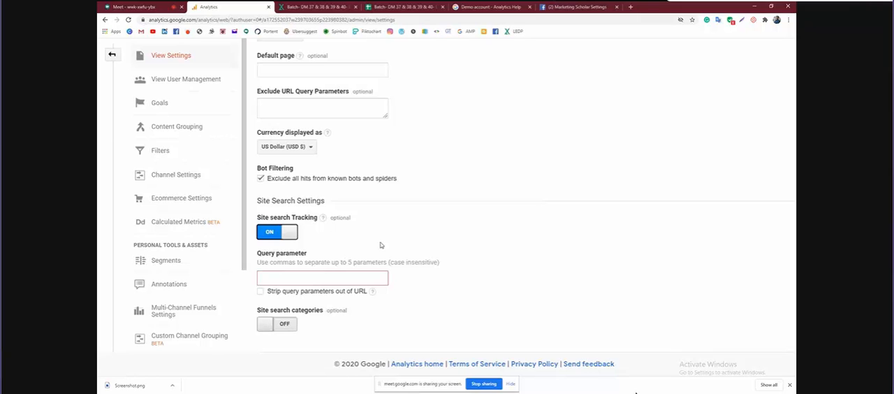
scroll(380, 245, "up", 3)
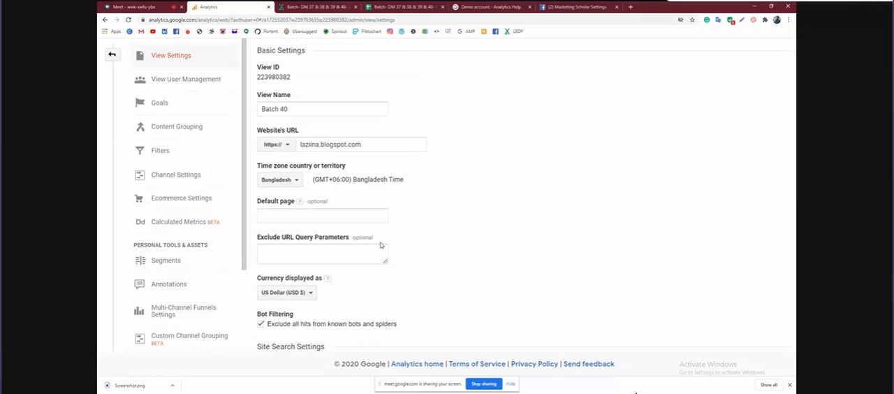
scroll(380, 245, "up", 2)
scroll(381, 244, "up", 1)
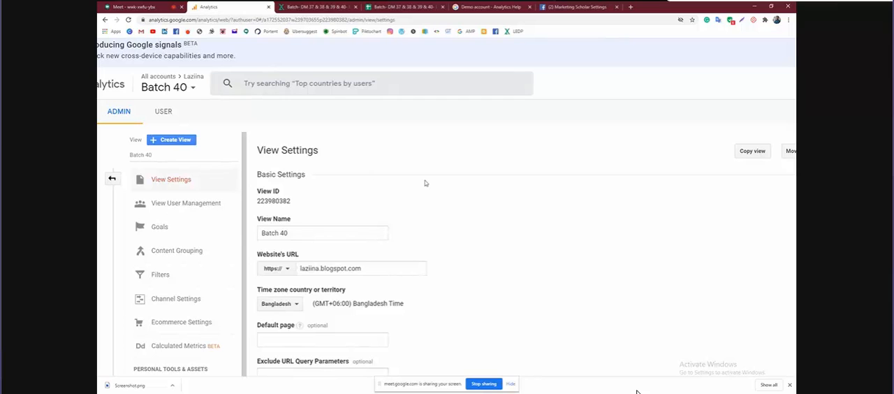
scroll(424, 183, "down", 3)
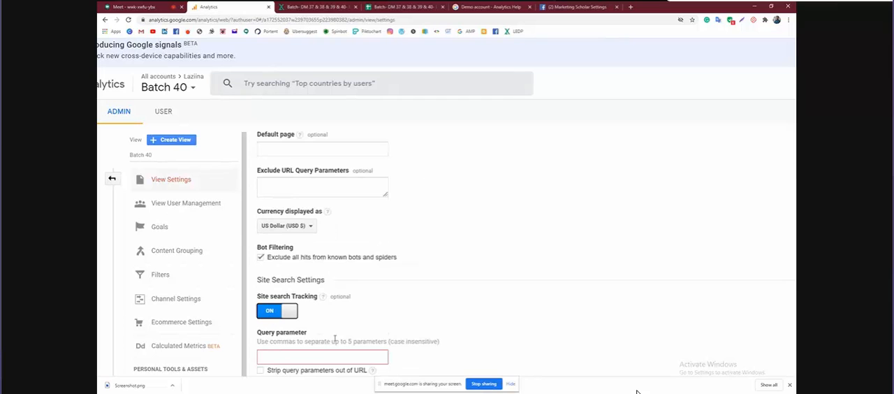
scroll(289, 314, "up", 2)
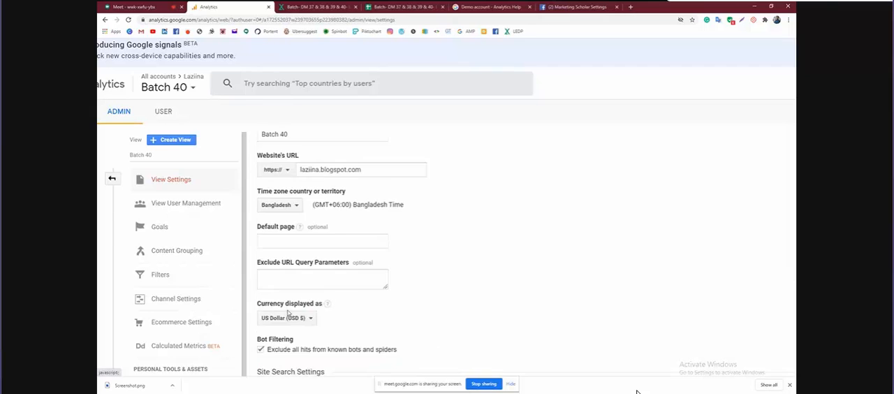
scroll(448, 248, "down", 2)
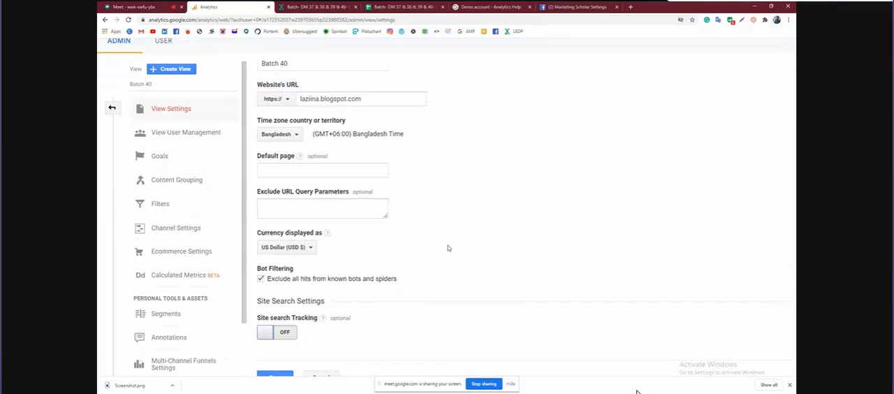
Save the Batch 40 view settings with site search tracking off
key("ctrl+minus")
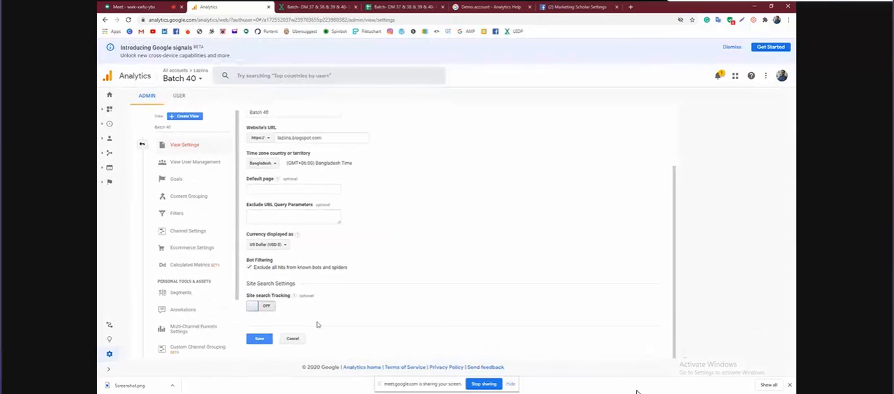
left_click(259, 339)
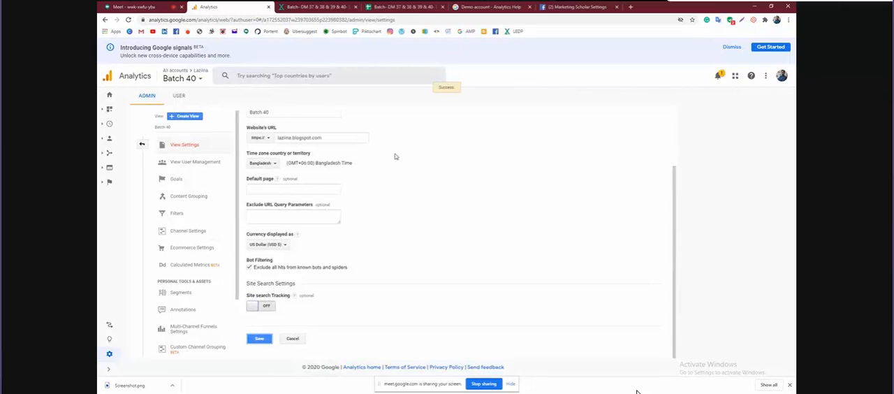
scroll(395, 157, "up", 1)
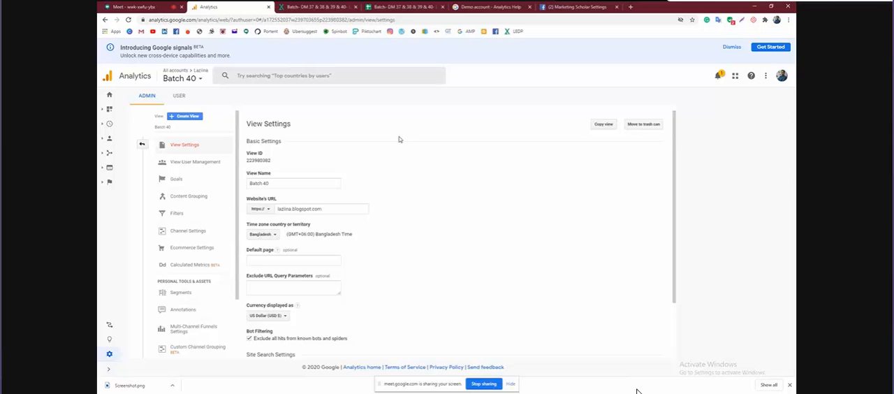
Start a new filter for the Batch 40 view and name it self
left_click(195, 215)
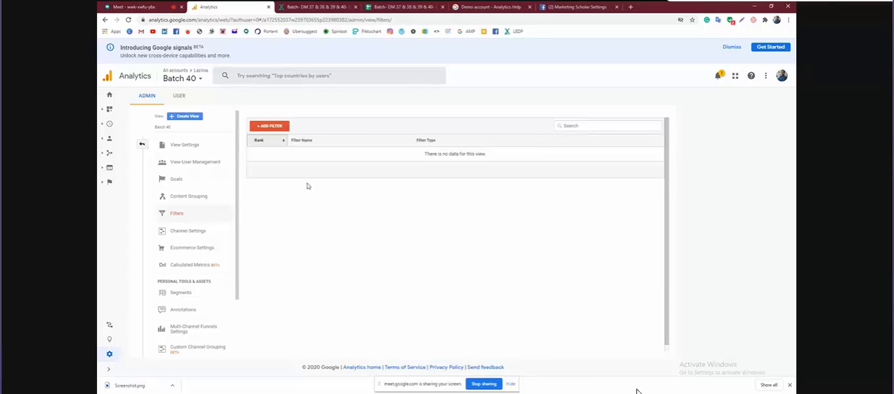
left_click(271, 126)
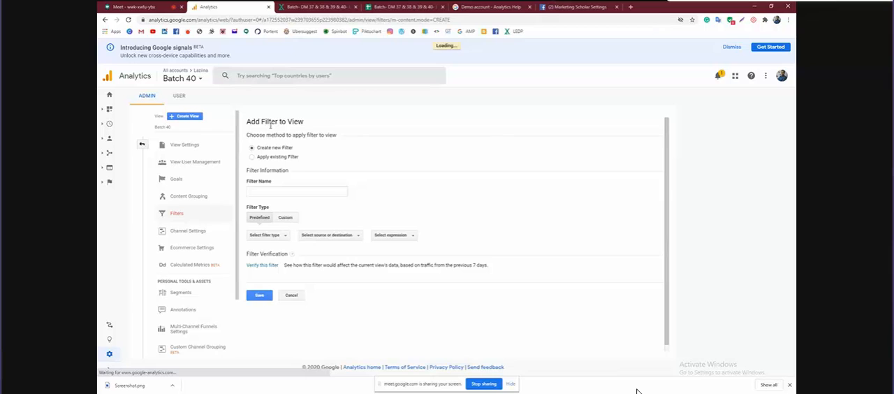
scroll(323, 157, "up", 5)
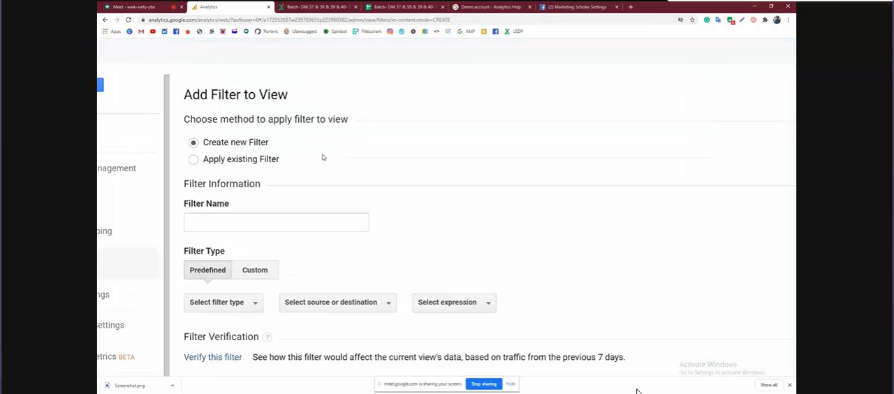
left_click(231, 223)
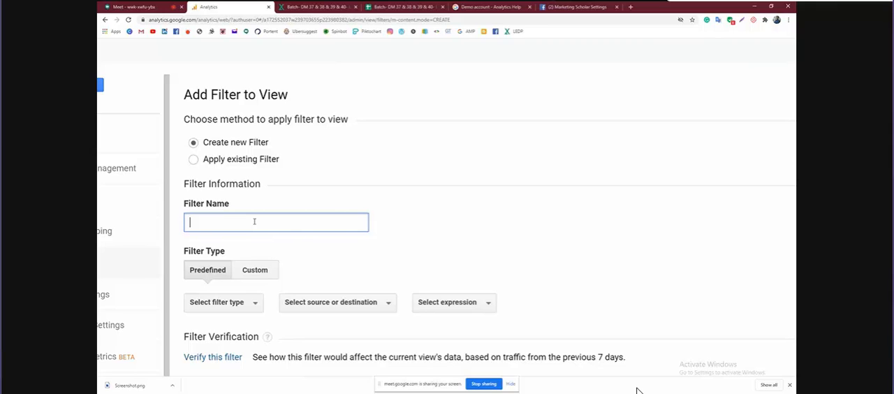
type("self")
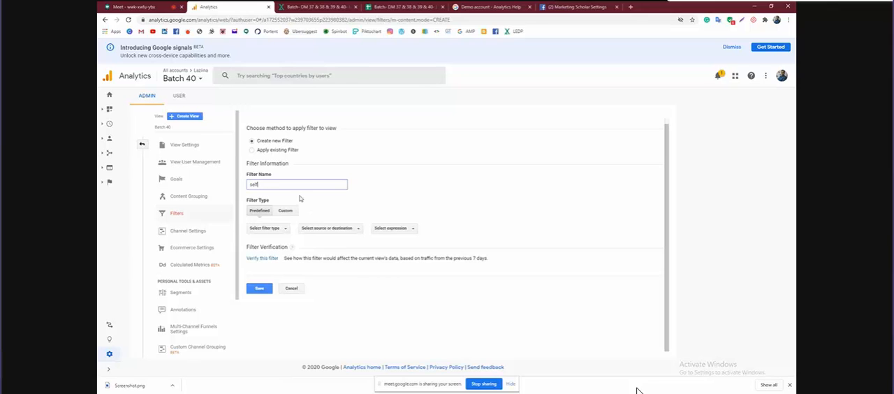
Set the predefined filter to exclude traffic from the IP addresses that are equal to a given address
scroll(300, 199, "up", 5)
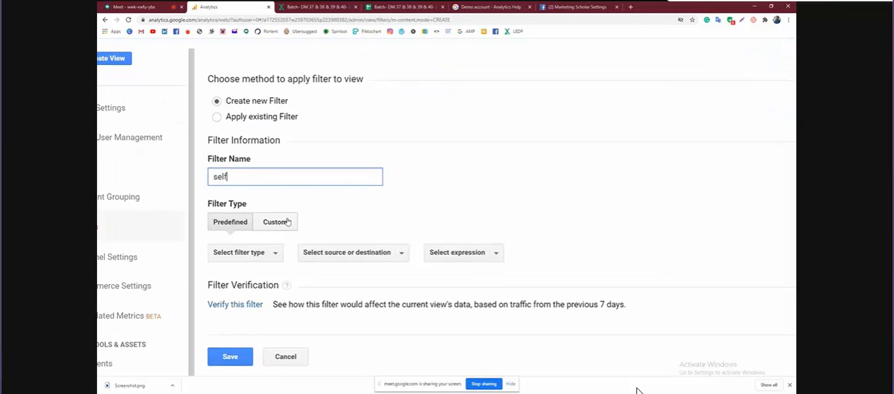
scroll(304, 196, "up", 5)
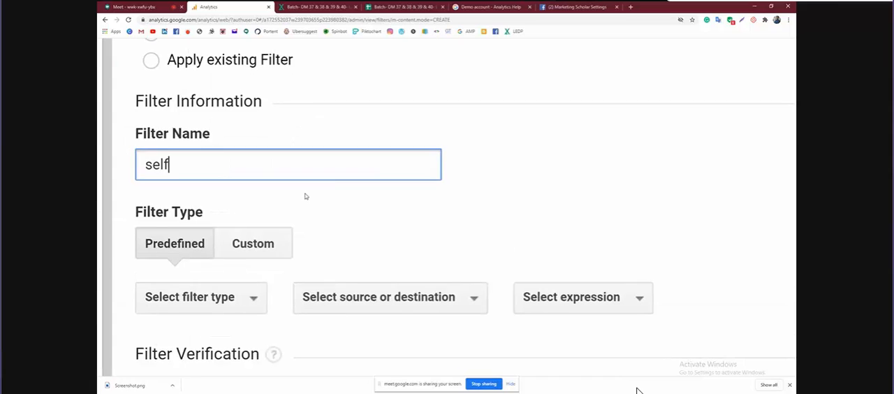
scroll(256, 173, "down", 2)
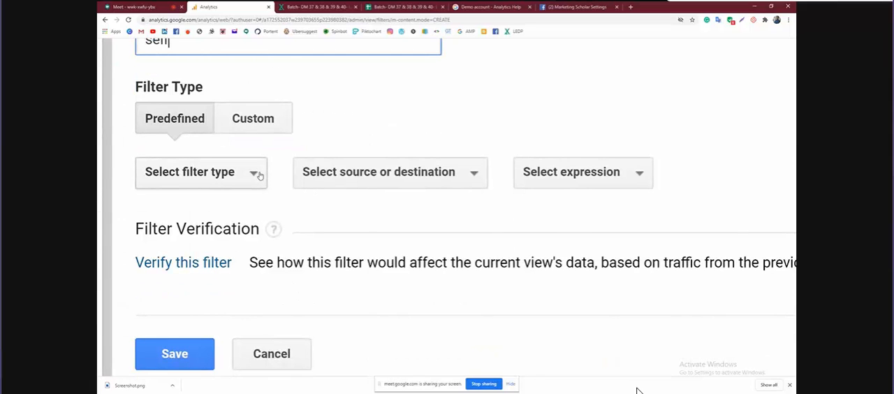
left_click(255, 176)
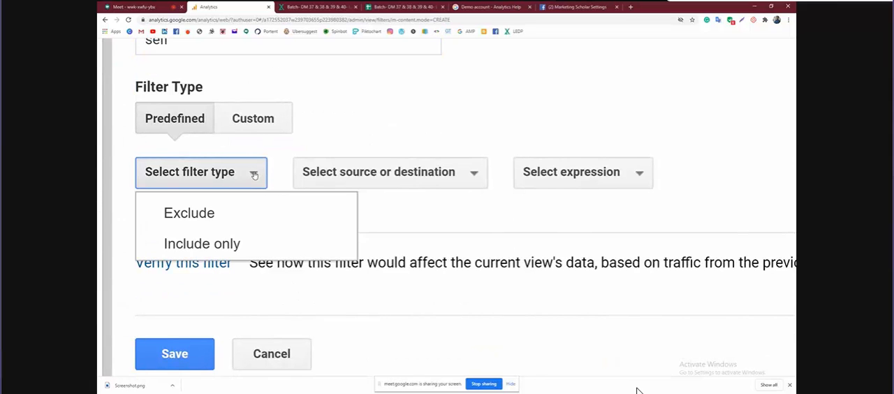
left_click(221, 219)
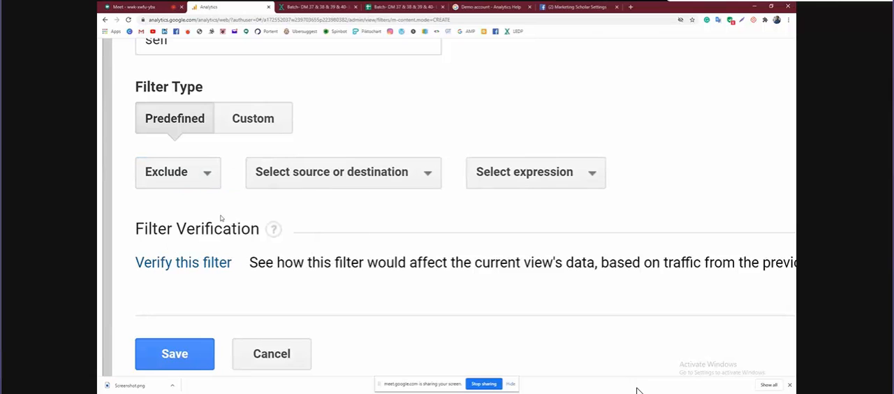
left_click(333, 179)
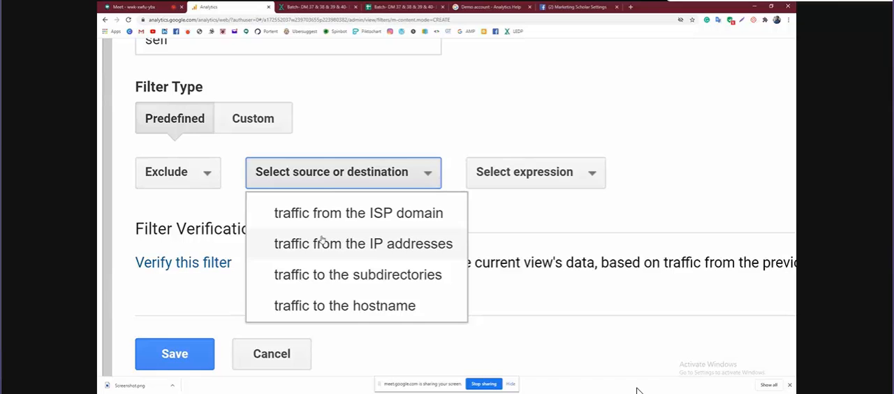
left_click(320, 241)
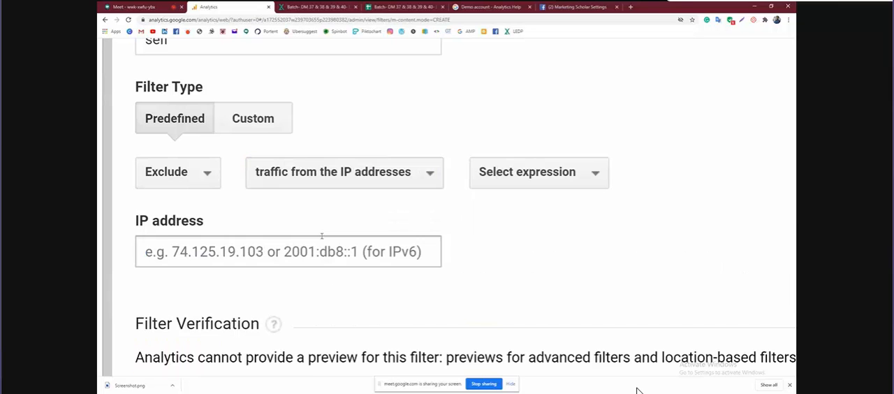
left_click(519, 182)
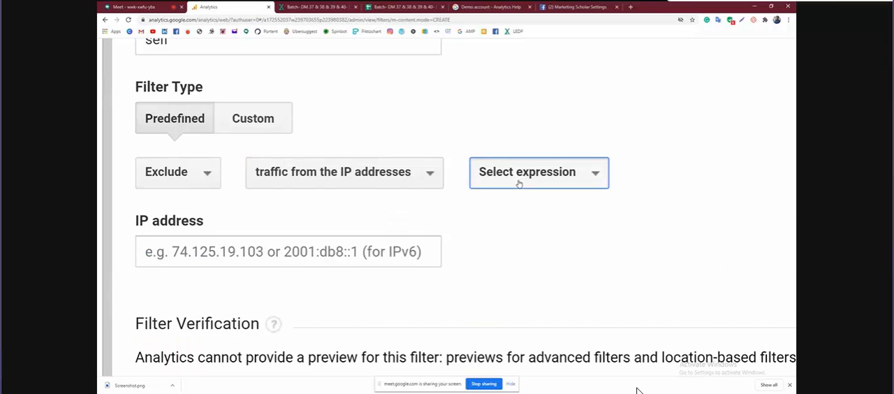
left_click(523, 214)
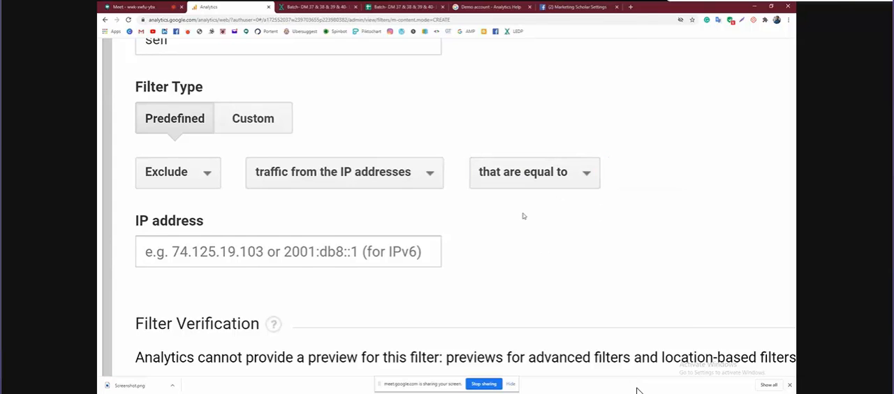
Open a new browser tab and search Google for "my ip address" to find the value for the filter
left_click(268, 259)
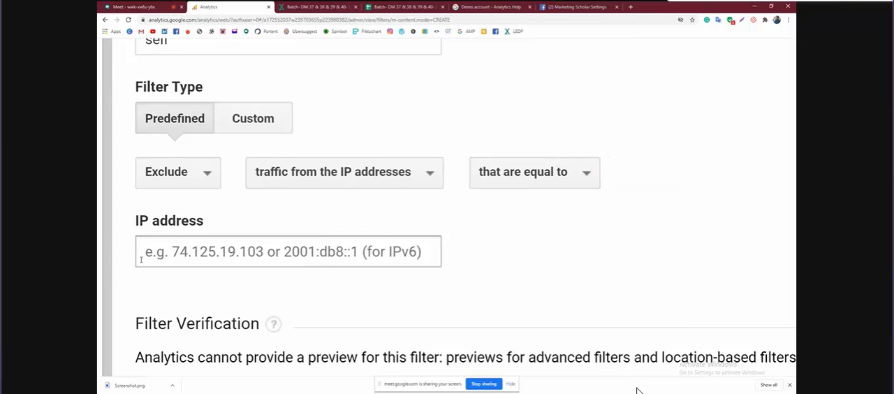
left_click(630, 7)
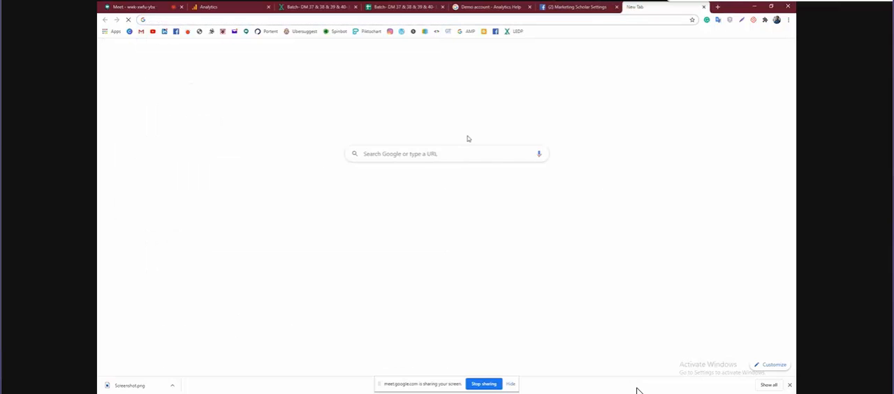
type("m")
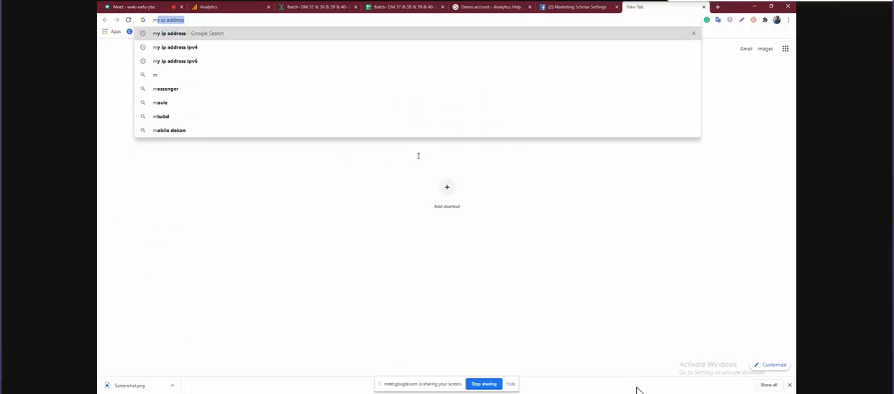
type("y ip")
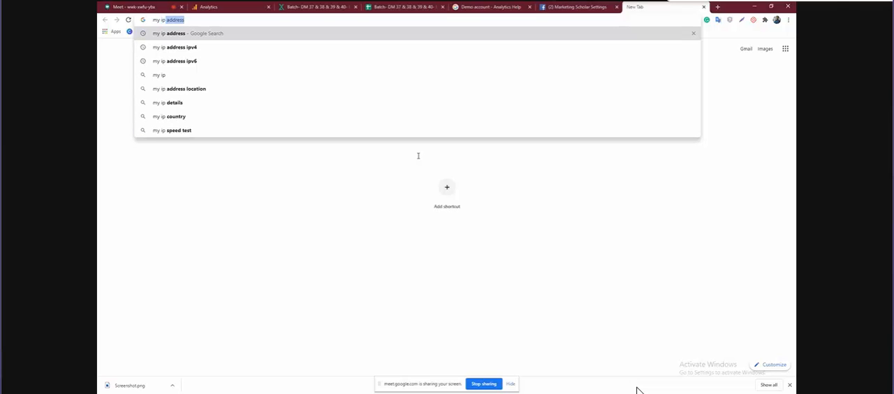
type(" address")
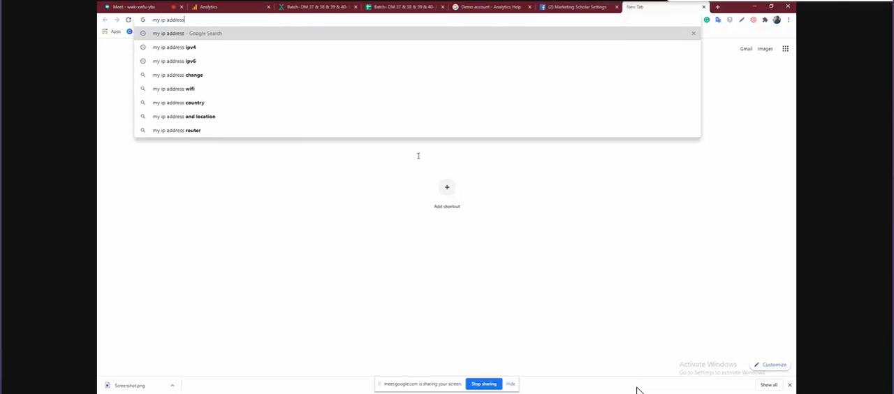
key("Return")
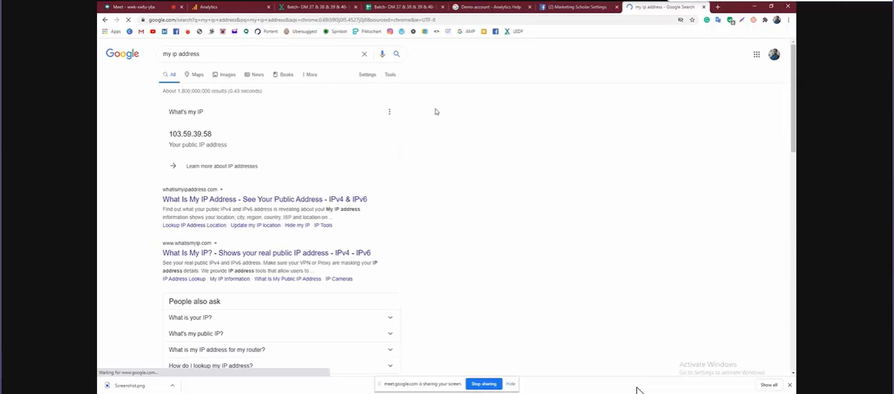
Examine the public IP address in the search results against the IP address field of the self filter in Analytics
left_click(234, 5)
scroll(207, 234, "down", 5)
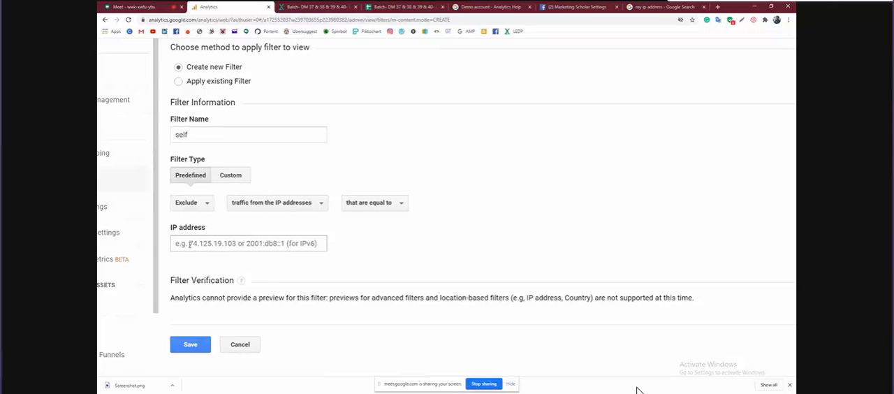
scroll(225, 243, "down", 2)
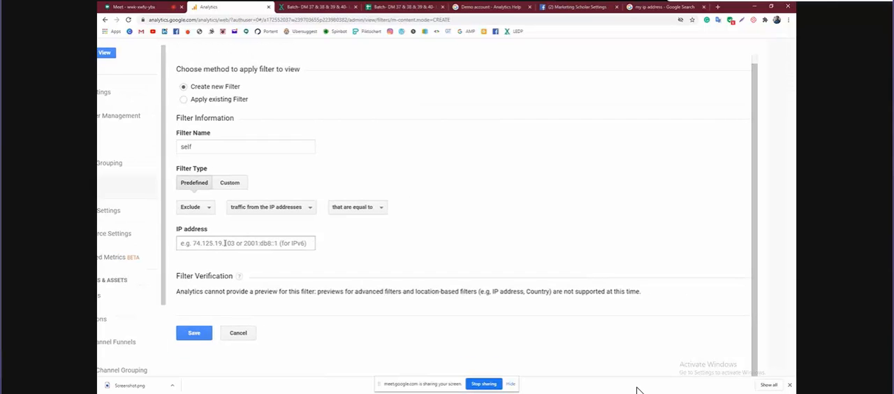
left_click(660, 5)
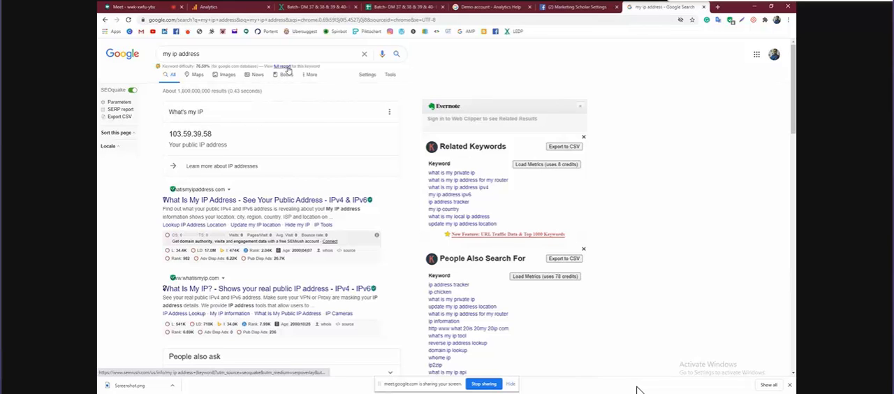
left_click(230, 7)
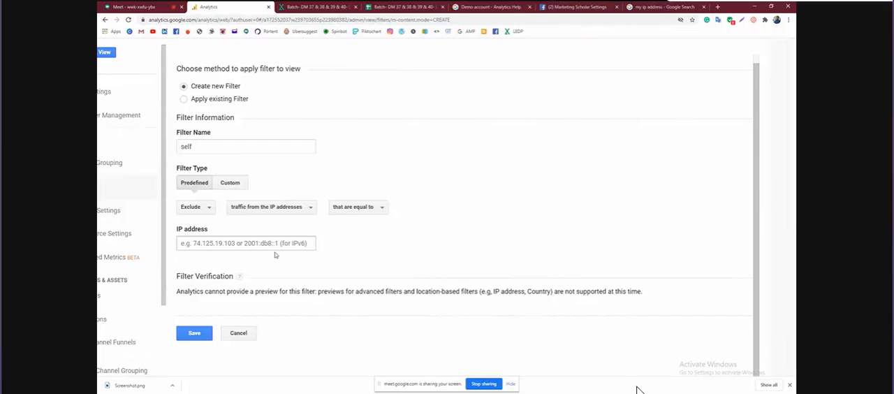
left_click(650, 6)
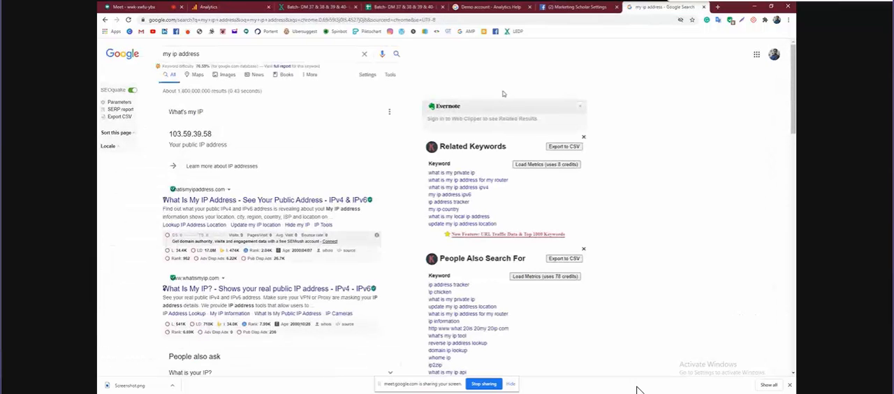
left_click(243, 6)
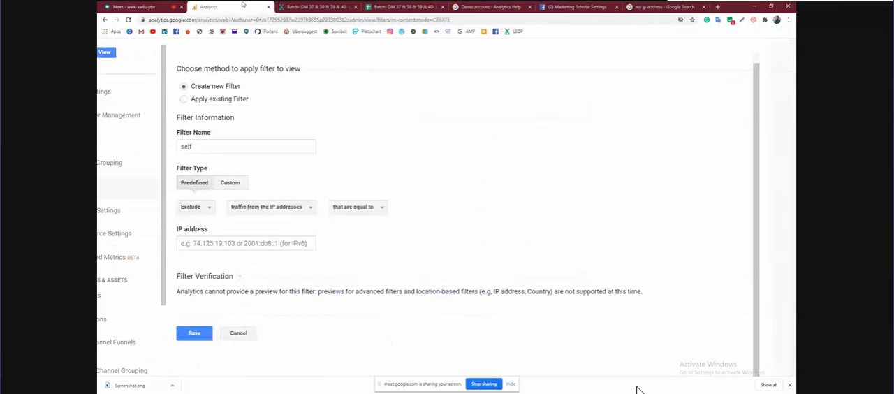
scroll(406, 164, "down", 3)
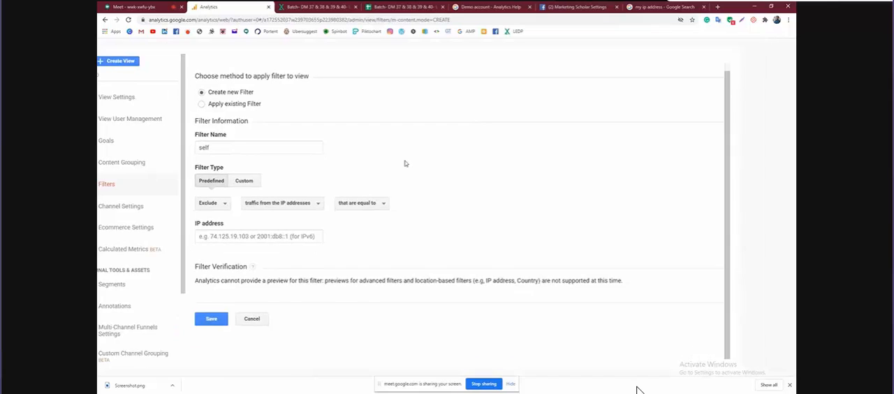
scroll(387, 173, "up", 3)
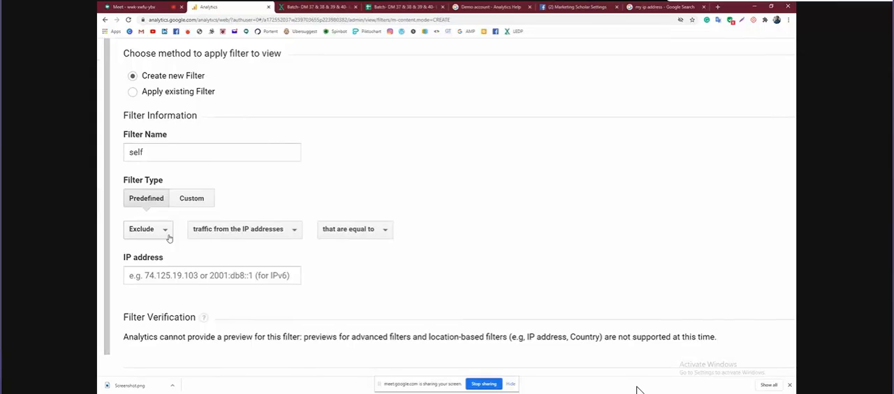
left_click(149, 8)
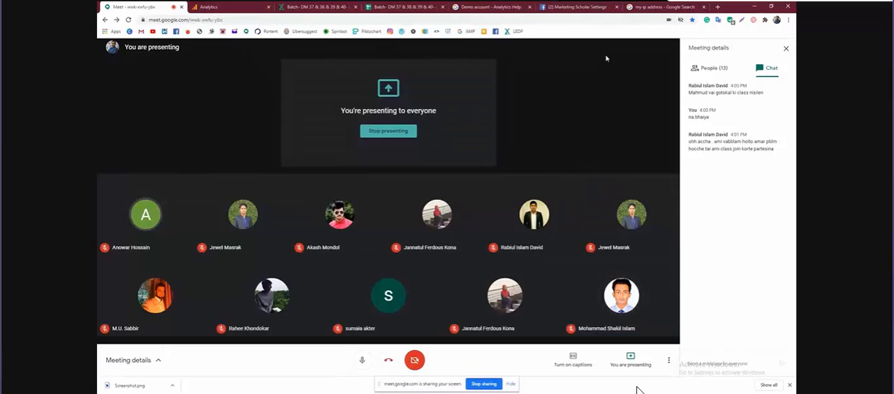
left_click(645, 7)
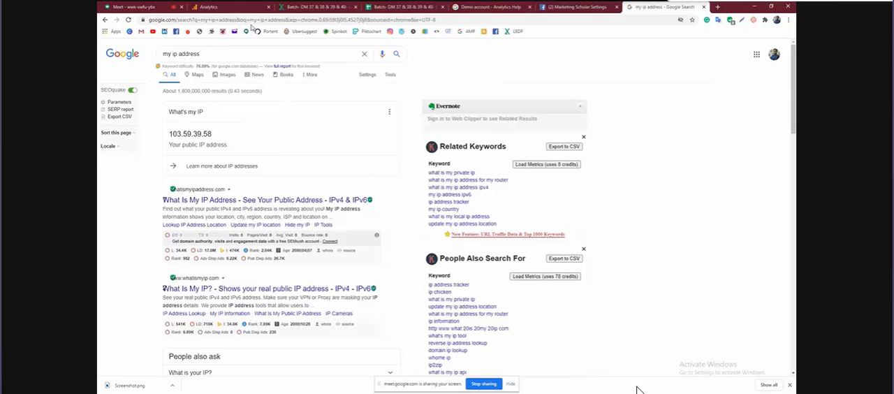
left_click(247, 9)
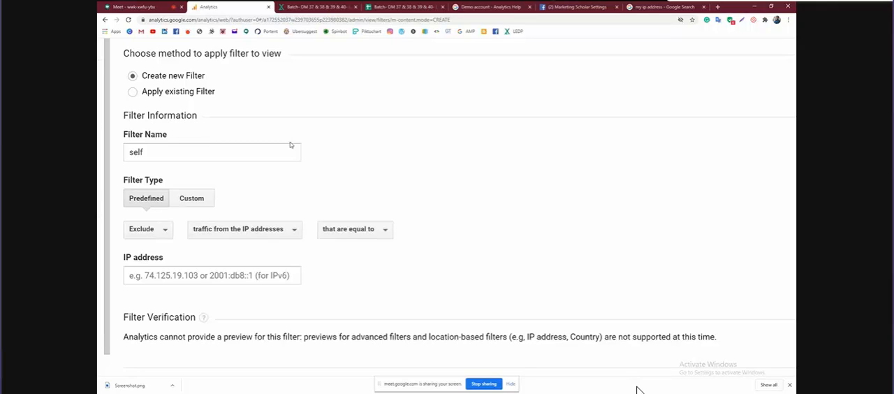
scroll(291, 145, "up", 1)
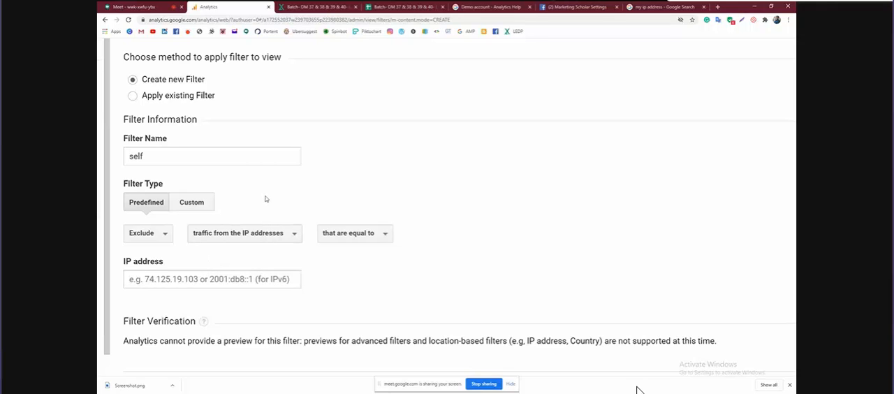
Examine the Exclude and Include only options and change the excluded traffic source to traffic to the hostname
left_click(166, 239)
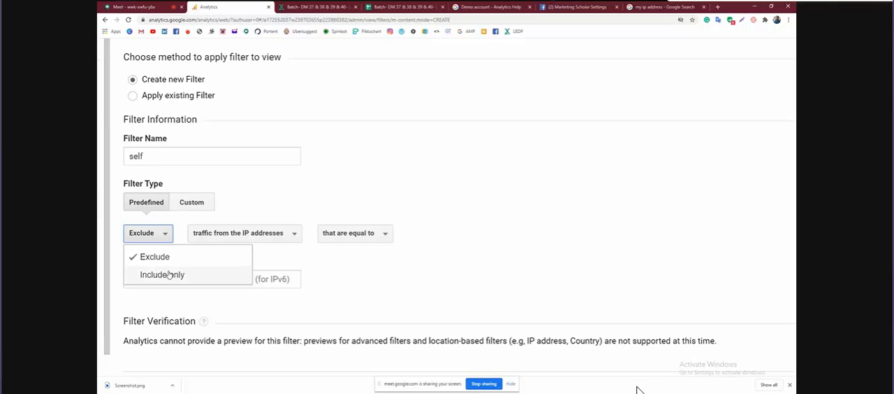
left_click(167, 235)
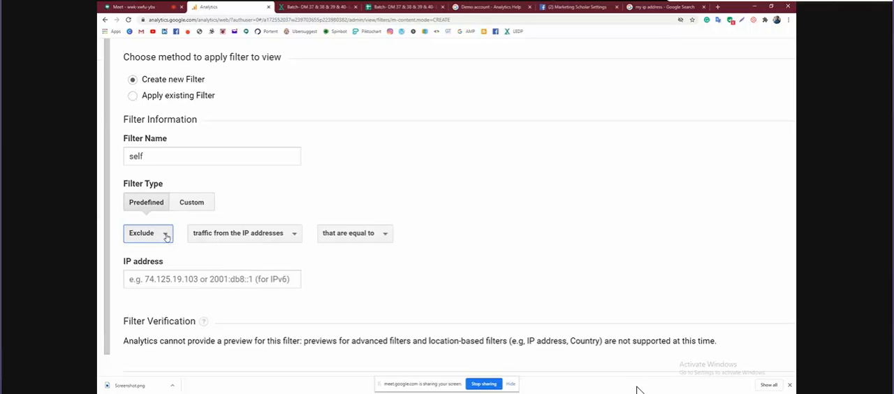
left_click(168, 235)
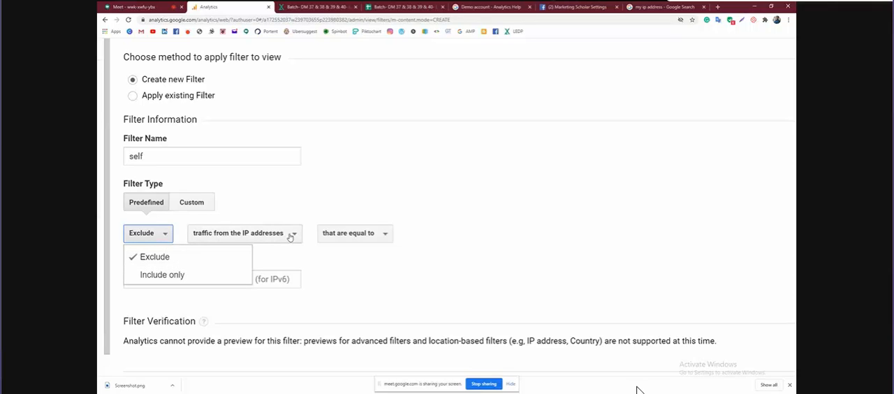
left_click(290, 236)
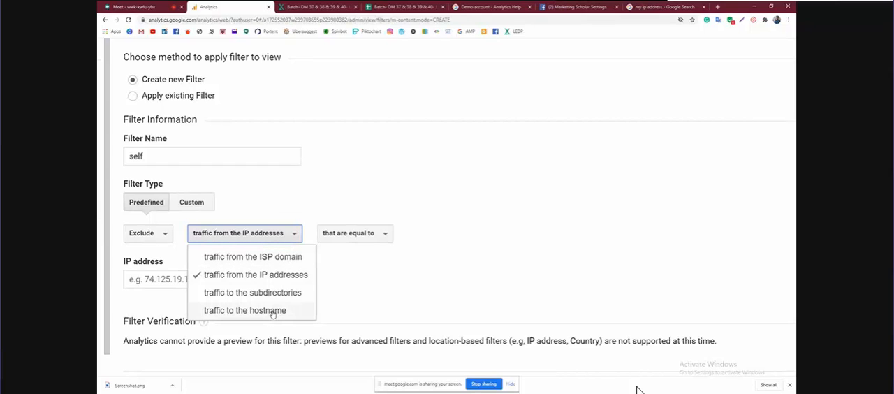
left_click(273, 311)
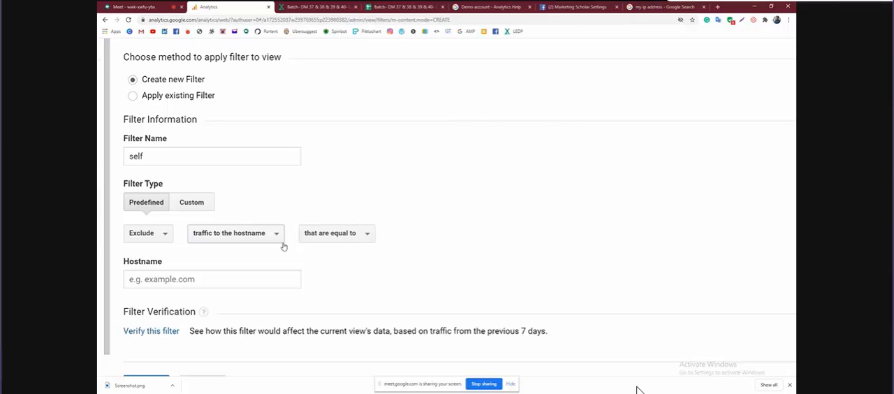
Set the filter's match condition to "that begin with" and enter example as the hostname
left_click(366, 236)
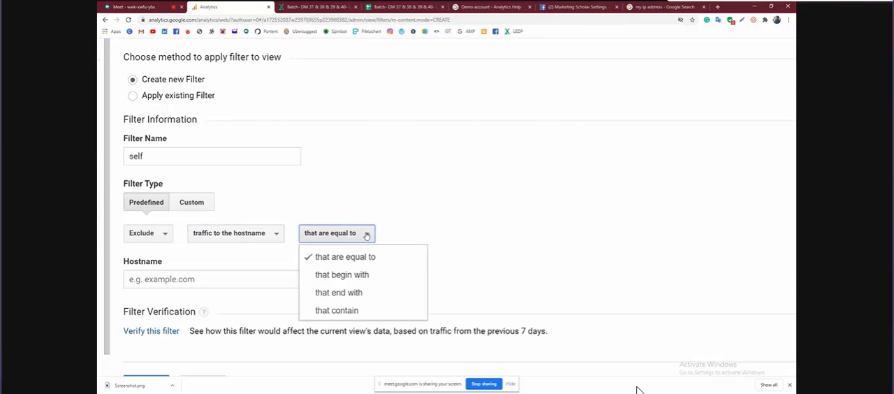
left_click(356, 276)
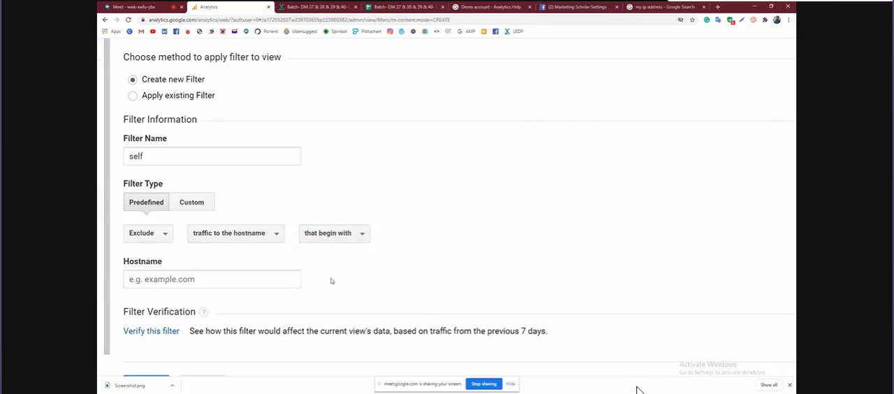
left_click(164, 279)
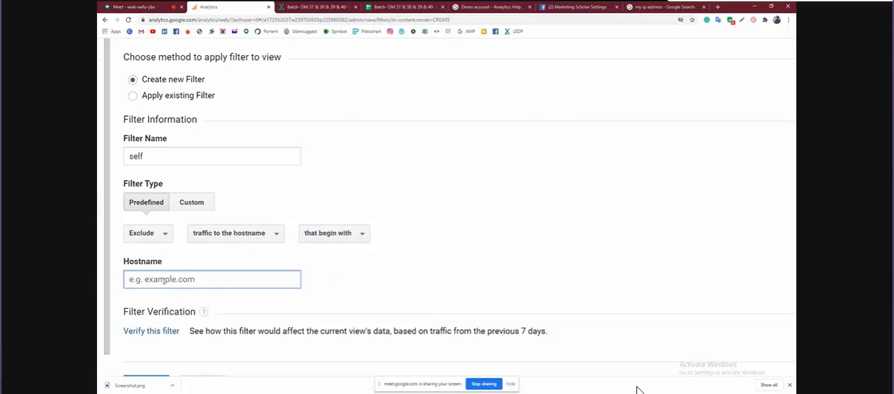
type("example")
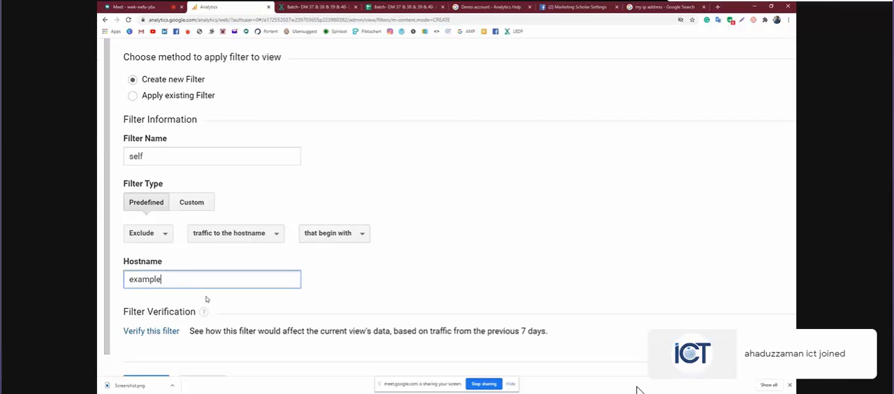
scroll(206, 299, "down", 3)
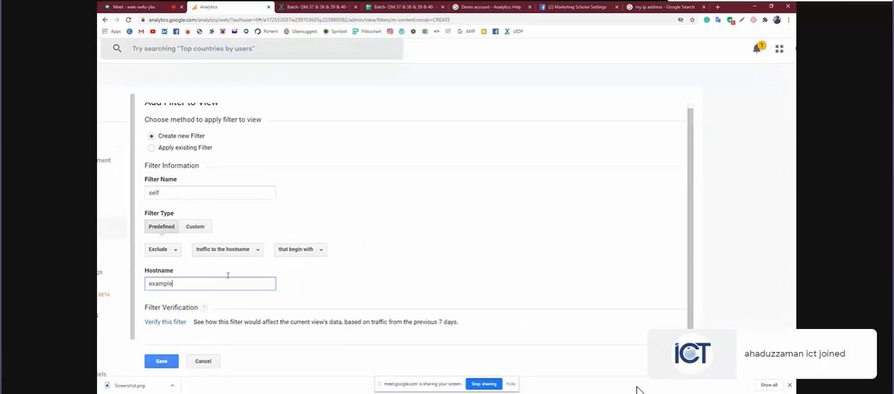
Switch the self filter back to traffic from the IP addresses and try to save it with no address entered
left_click(255, 254)
left_click(256, 253)
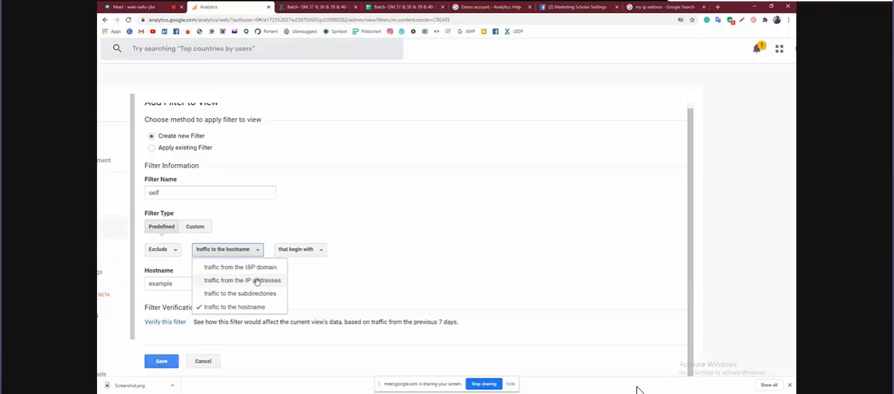
left_click(257, 280)
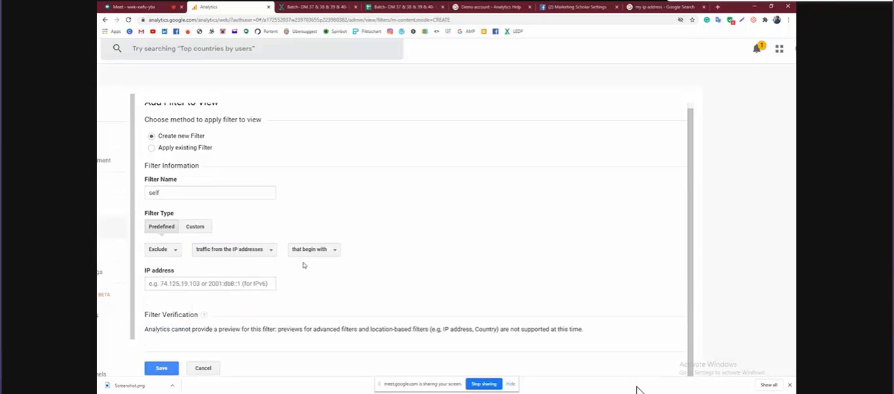
left_click(159, 370)
scroll(336, 190, "down", 3)
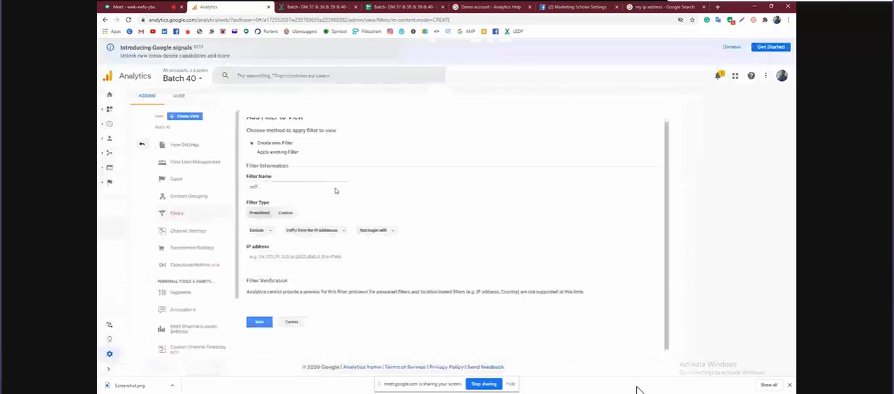
Switch from Batch 40 to the All Web Site Data view and discard the unsaved self filter
left_click(196, 80)
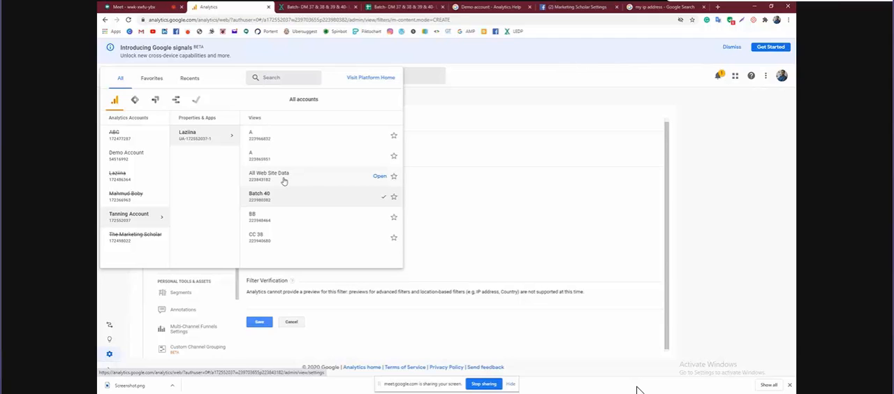
left_click(284, 181)
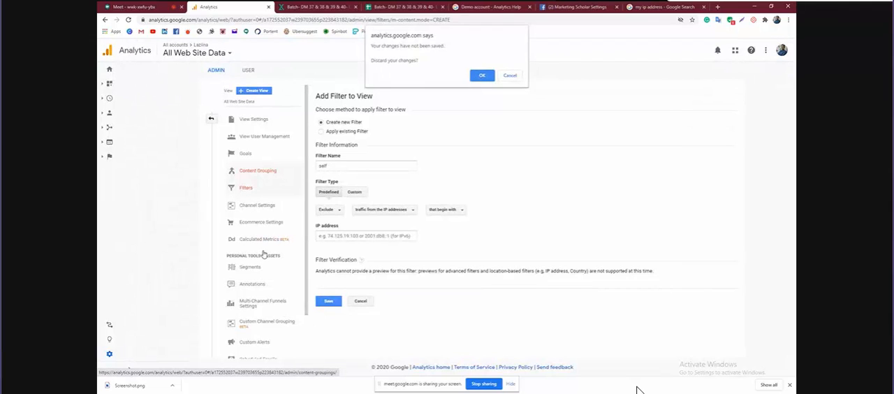
left_click(510, 76)
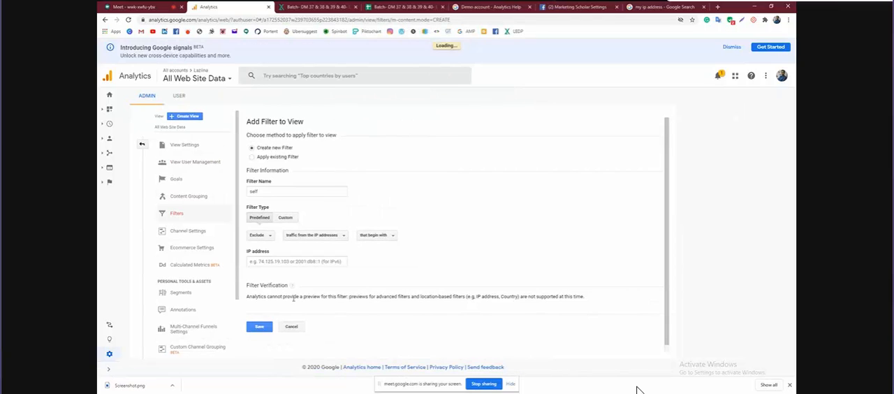
left_click(291, 326)
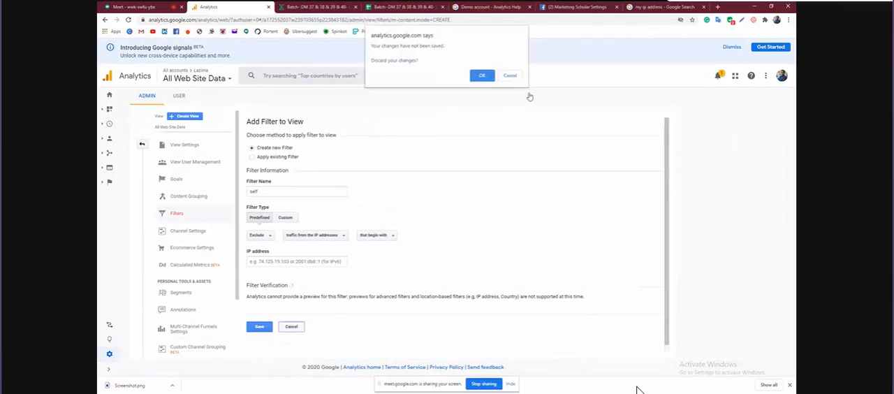
left_click(483, 75)
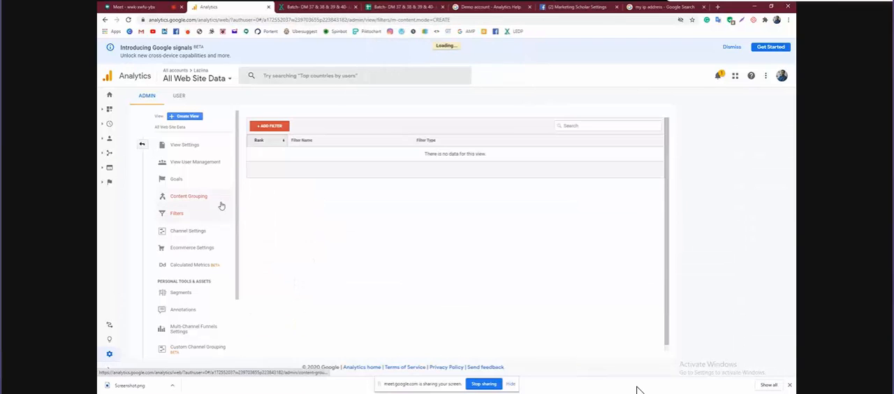
Start a new custom alert for the Batch 40 view and name it aaaa
scroll(198, 225, "down", 2)
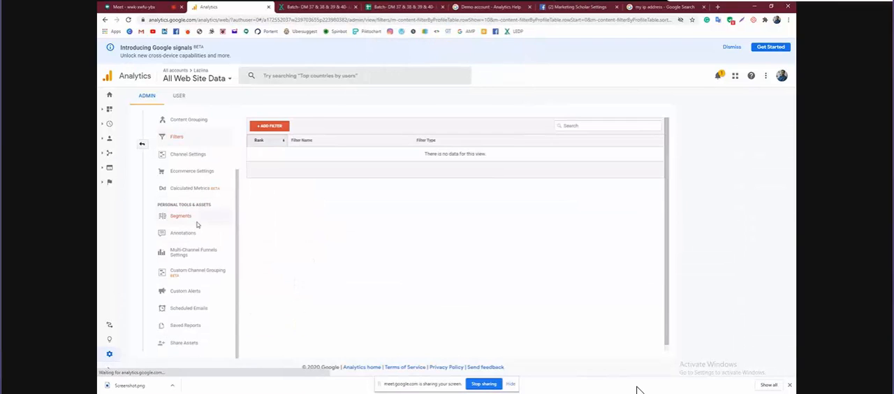
scroll(181, 328, "down", 2)
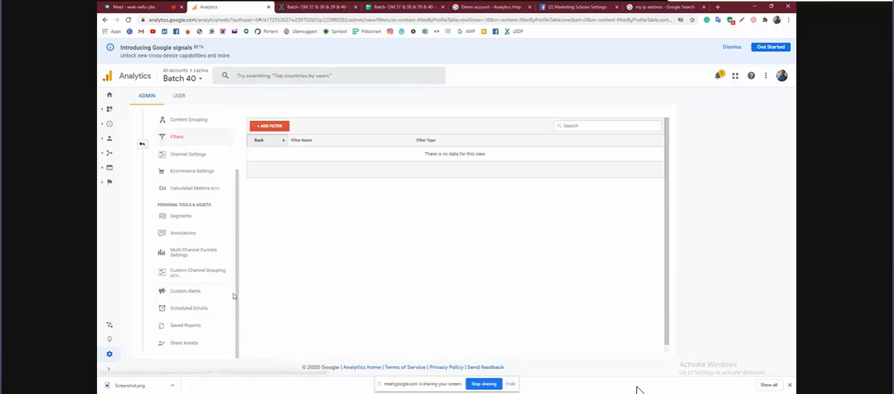
left_click(194, 293)
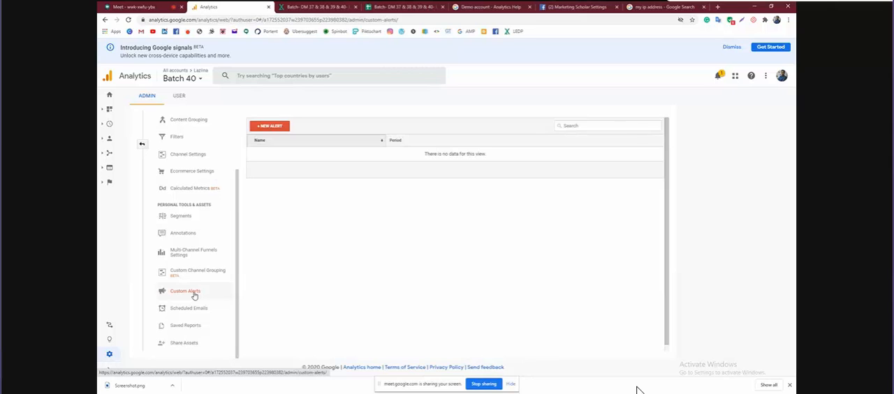
left_click(270, 128)
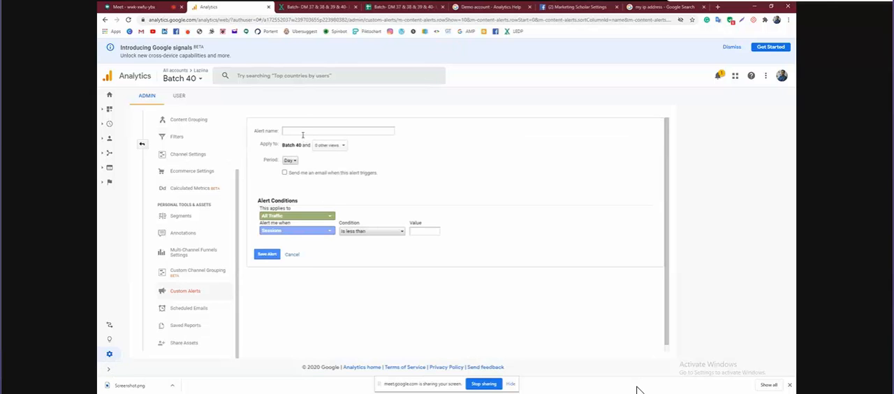
type("aaaa")
Examine the alert's period choices and the traffic categories it can apply to
left_click(294, 162)
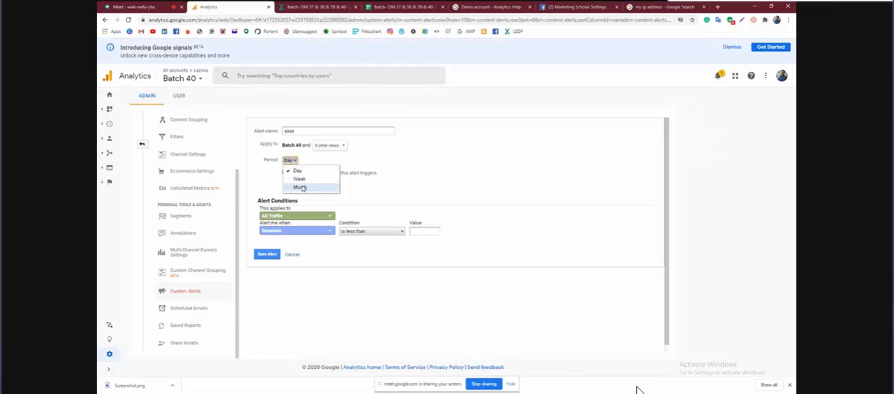
left_click(381, 162)
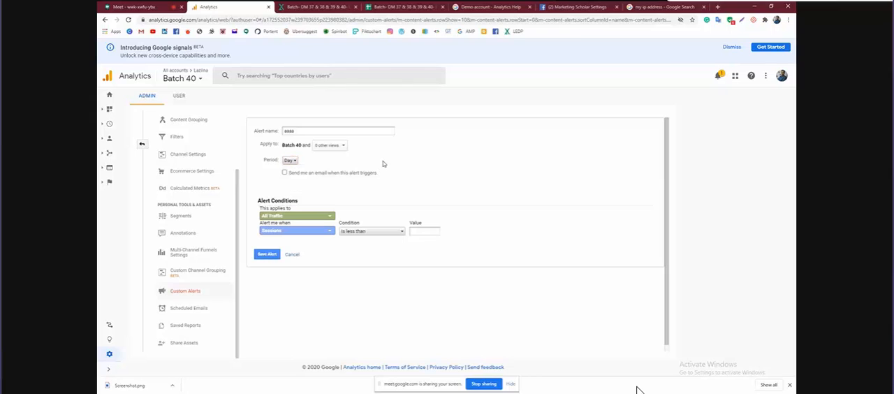
left_click(328, 217)
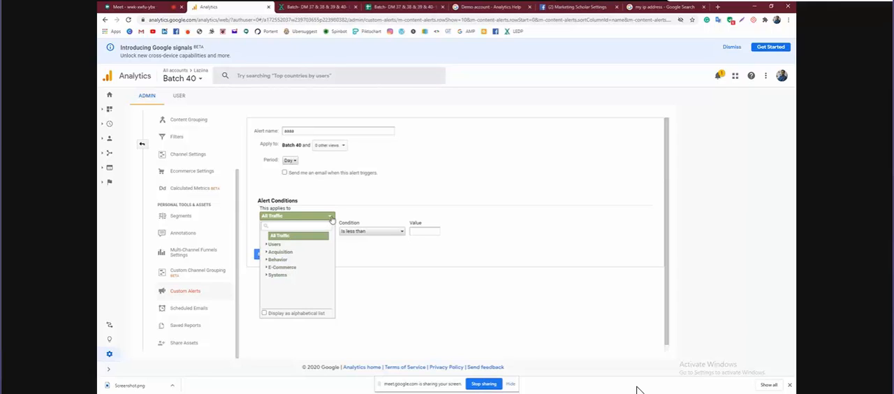
left_click(397, 194)
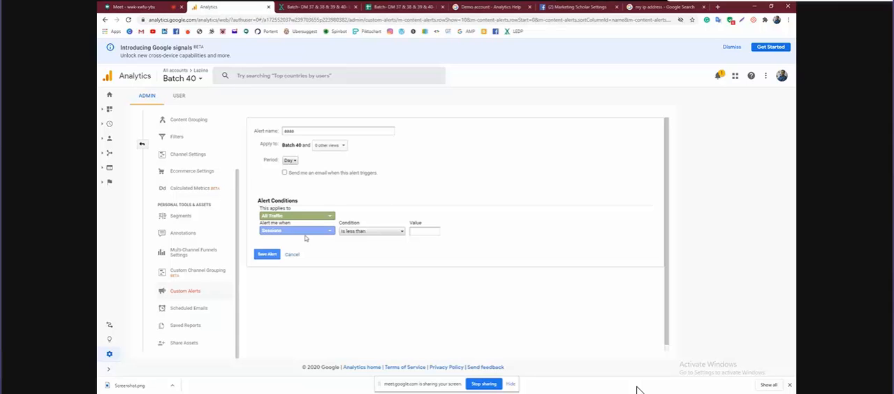
Set the alert condition to trigger when Pageviews is greater than 1000
scroll(325, 229, "down", 1)
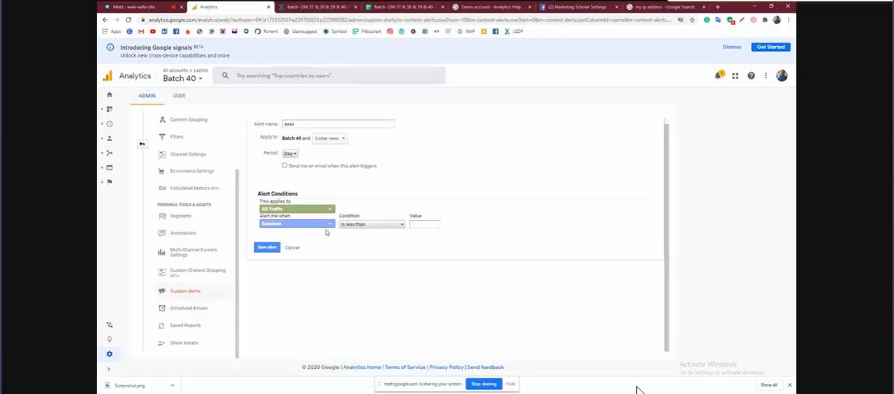
scroll(325, 229, "up", 5)
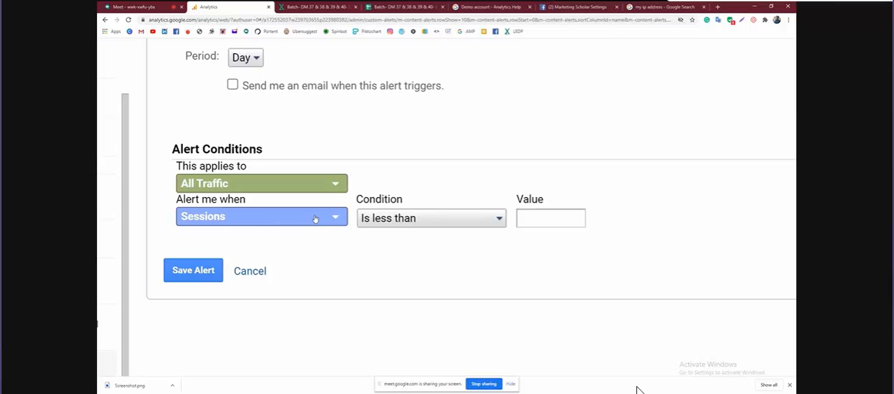
left_click(315, 218)
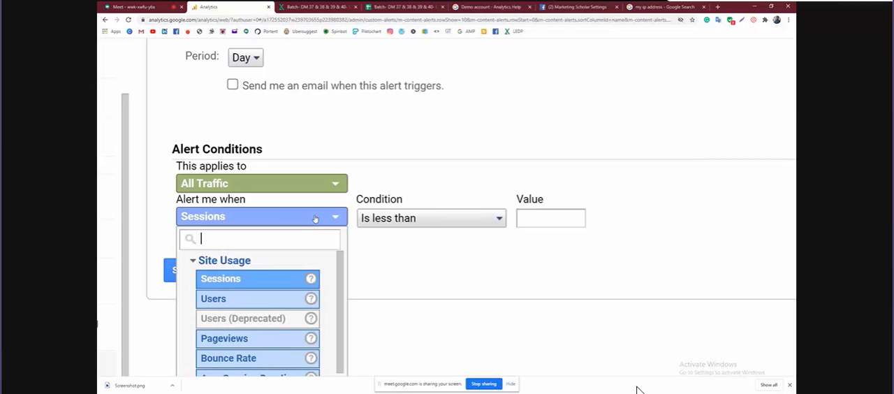
left_click(244, 338)
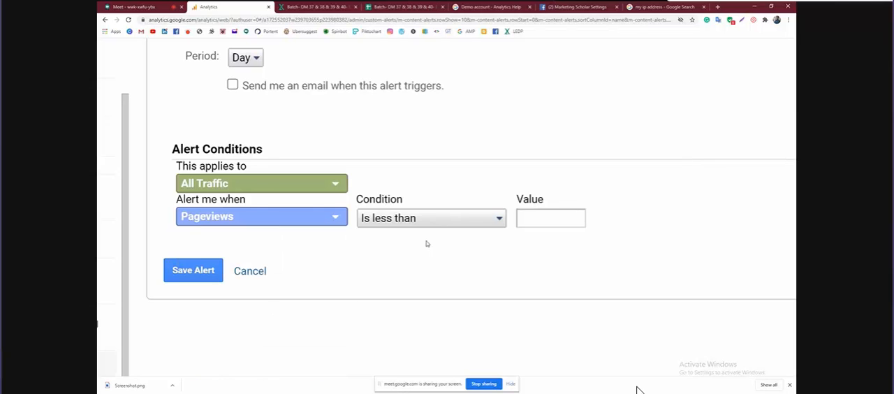
left_click(498, 220)
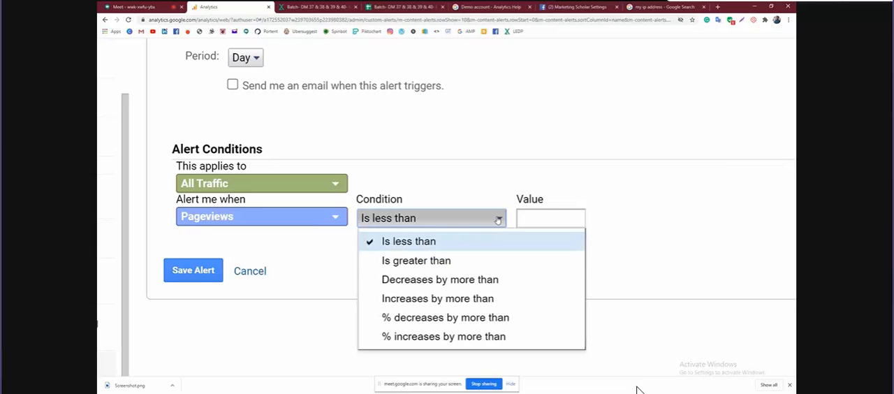
left_click(442, 264)
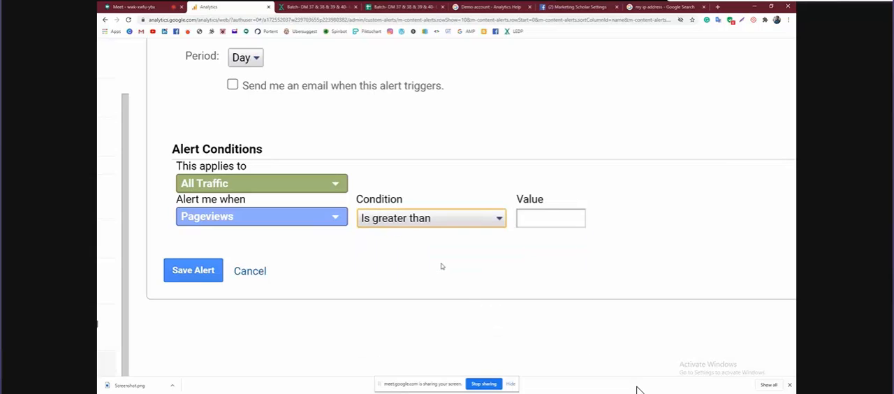
left_click(537, 223)
type("1000")
Set the alert's period to Week and save the alert
left_click(257, 59)
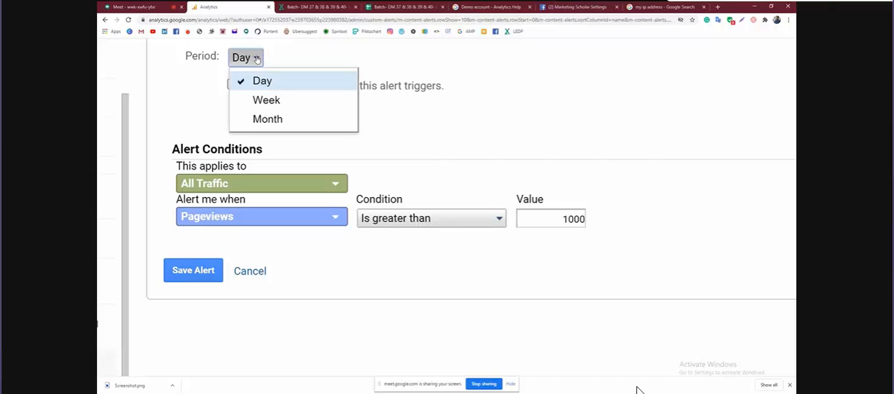
left_click(256, 101)
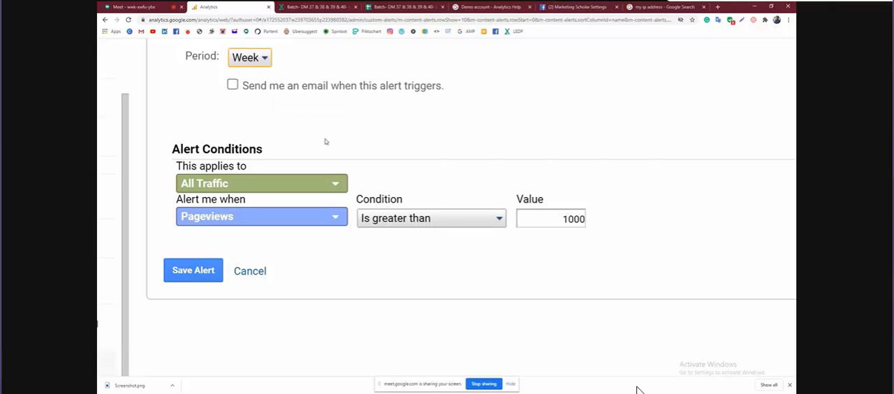
key("ctrl+minus")
key("ctrl+minus")
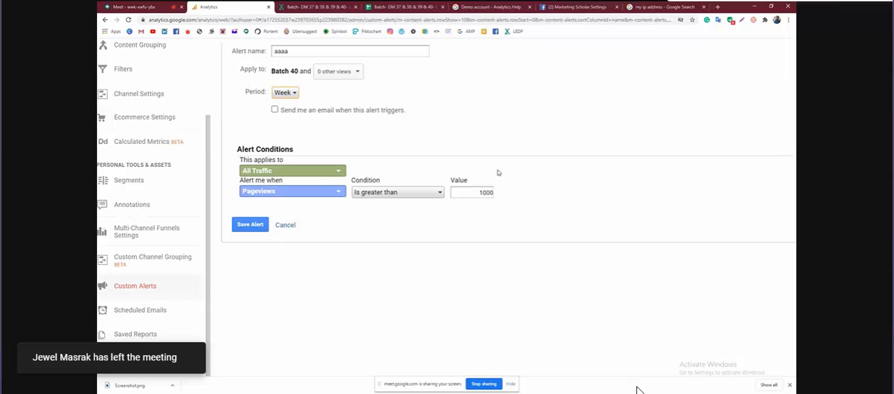
left_click(250, 224)
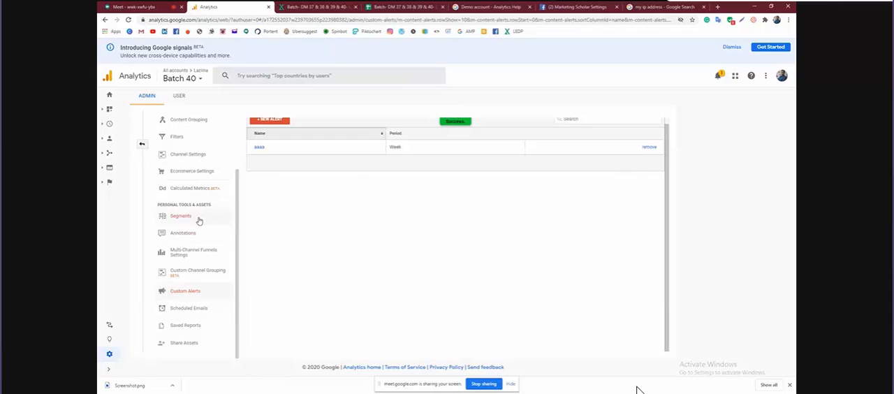
Start a new goal for the Batch 40 view with the Template setup option
scroll(198, 221, "up", 2)
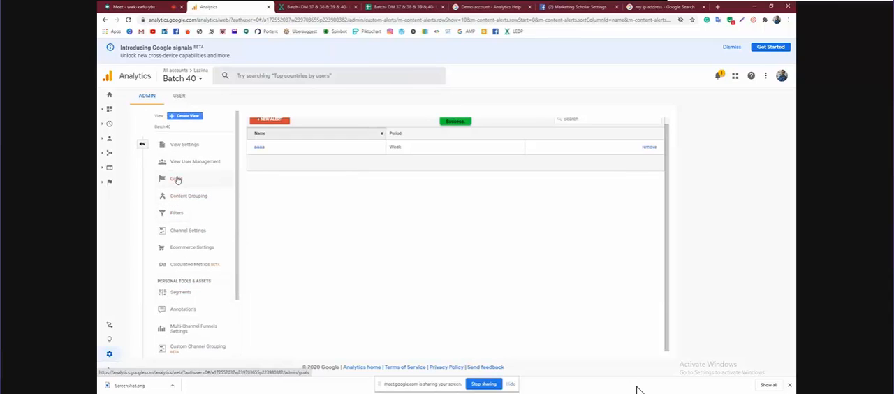
left_click(177, 180)
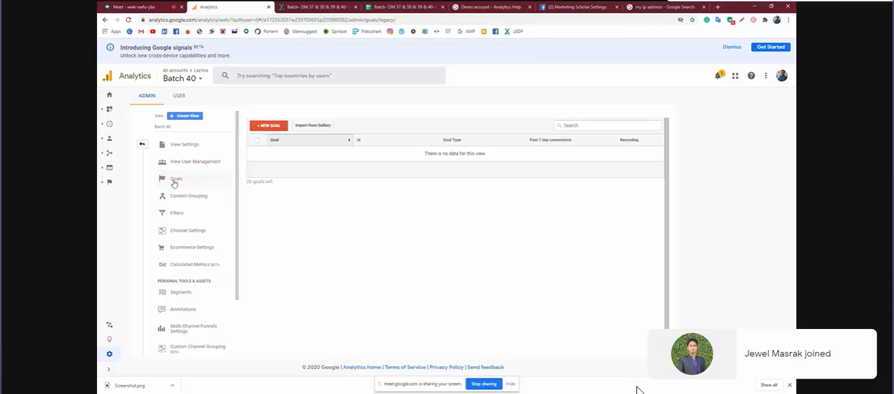
left_click(269, 128)
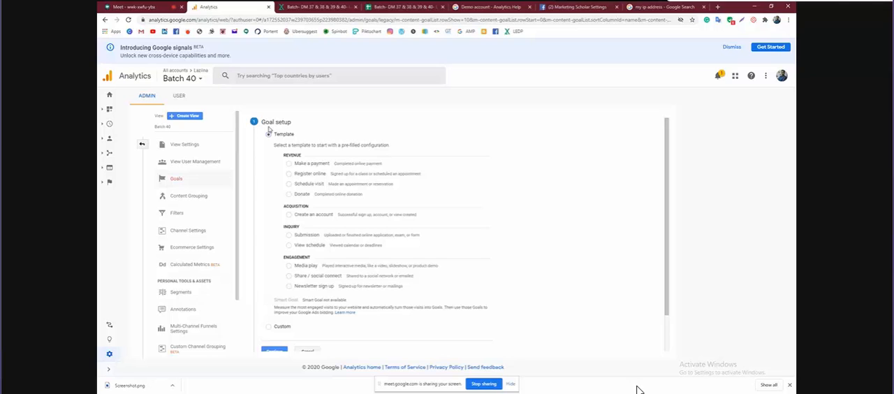
left_click(269, 132)
Examine the goal templates in the Revenue, Acquisition, Inquiry and Engagement groups
scroll(422, 159, "up", 5)
scroll(422, 160, "up", 2)
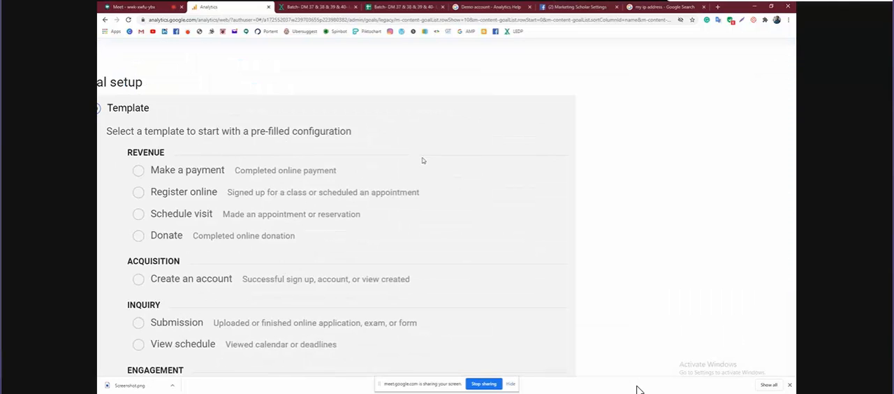
scroll(422, 160, "down", 1)
scroll(421, 160, "left", 4)
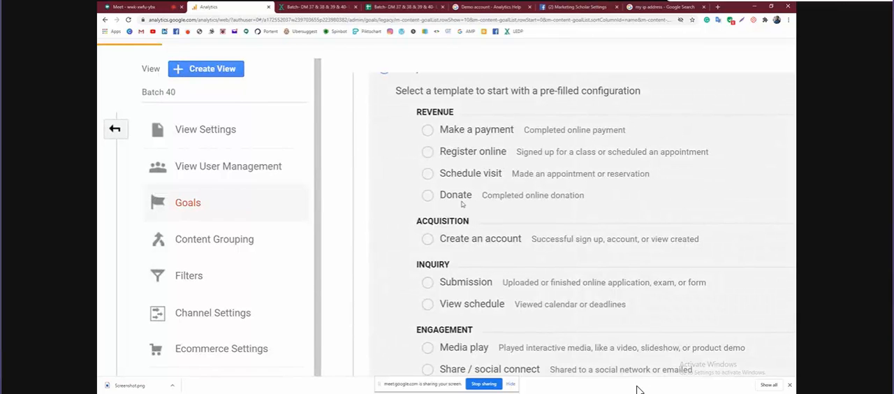
scroll(464, 202, "down", 1)
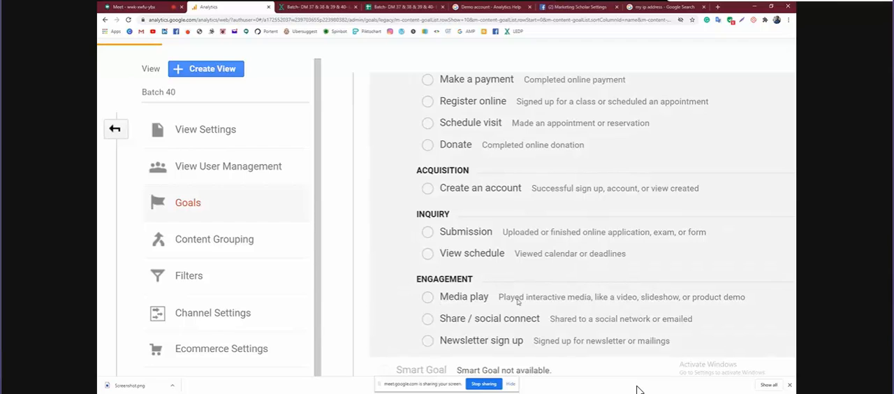
Switch to the Google Meet call and admit the waiting participant
left_click(136, 6)
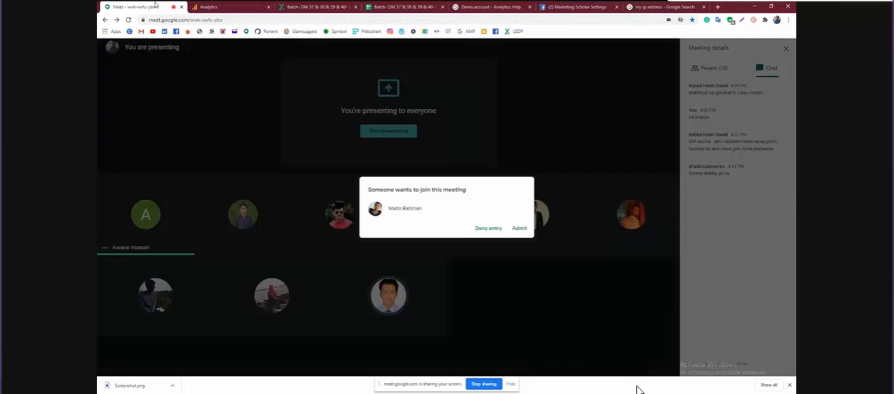
left_click(519, 227)
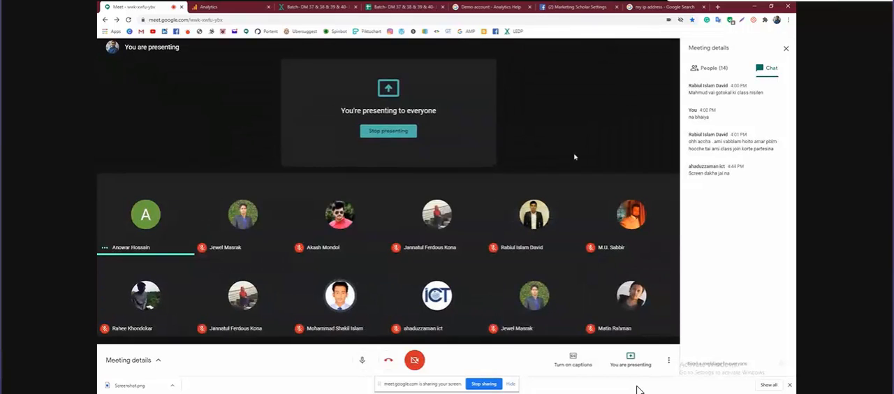
Capture the whole Google Meet page, including participants and chat, with Lightshot and start saving the image
left_click(742, 19)
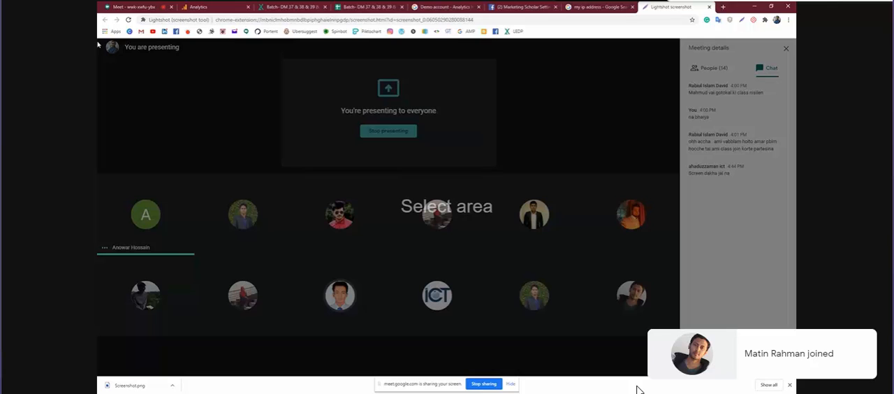
left_click_drag(98, 40, 796, 370)
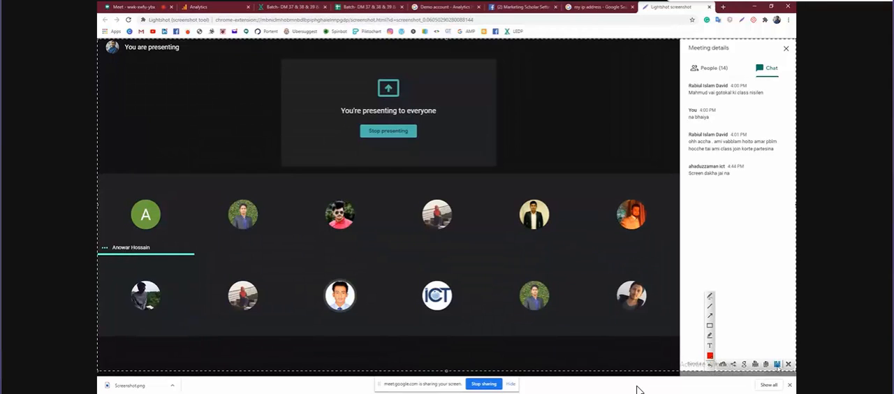
left_click(777, 364)
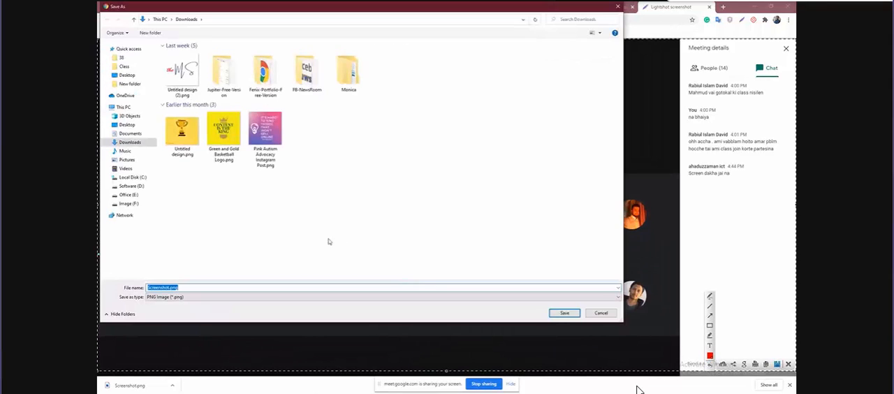
Save the screenshot as Screebnshot.png in the Class folder on the Office (E:) drive
left_click(119, 196)
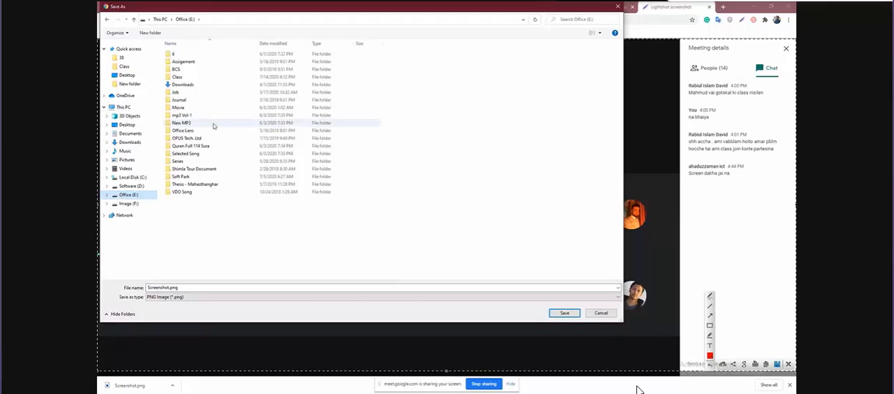
double_click(208, 76)
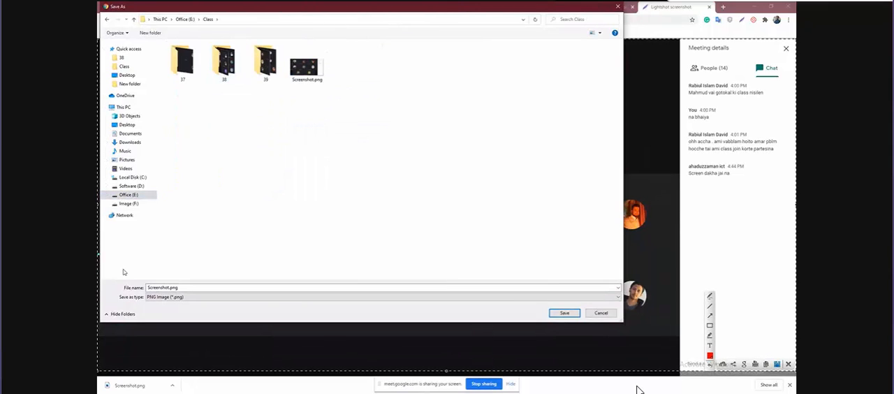
left_click(159, 287)
left_click(158, 287)
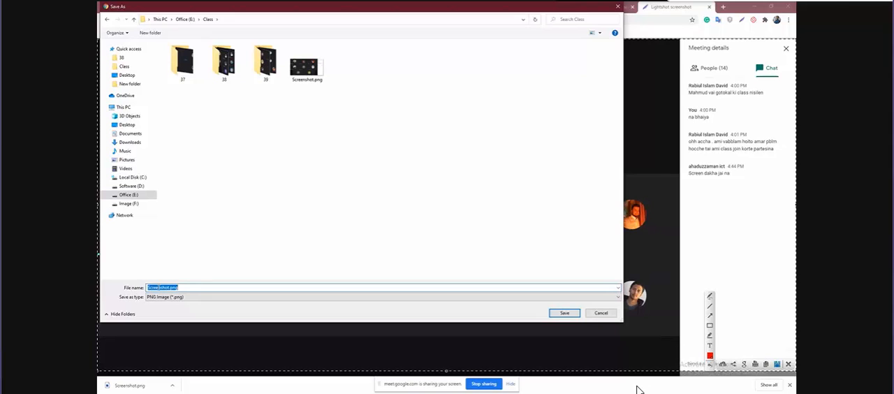
left_click(158, 287)
type("b")
left_click(563, 313)
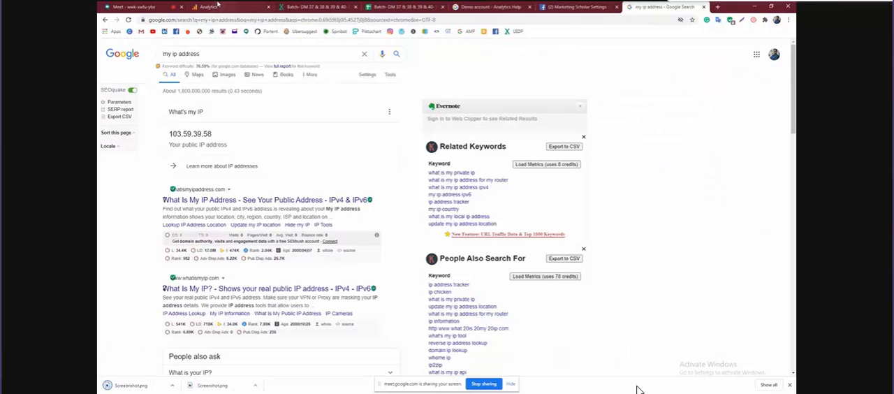
Return to Analytics, choose the Create an account template for the new goal and continue to the goal description
left_click(217, 6)
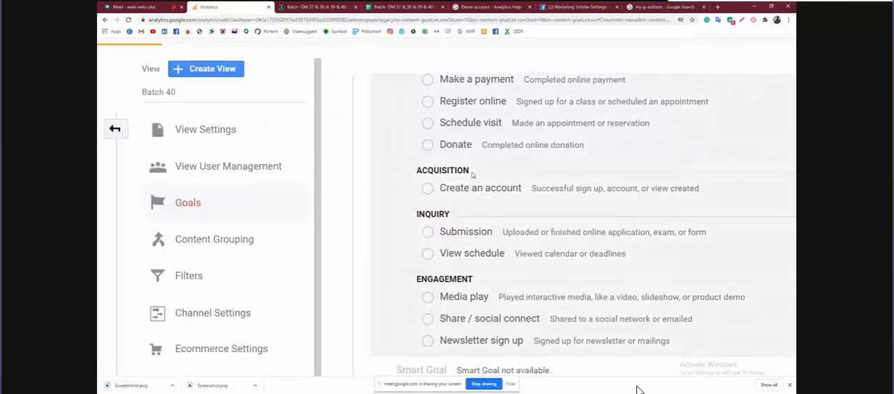
scroll(461, 187, "down", 3)
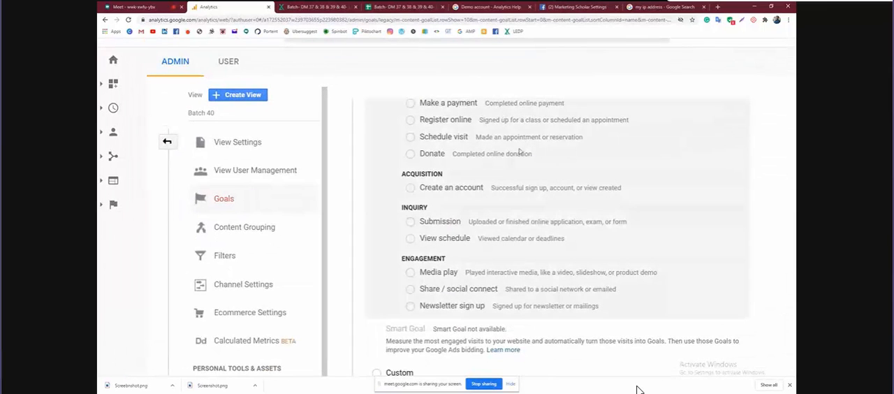
left_click(411, 188)
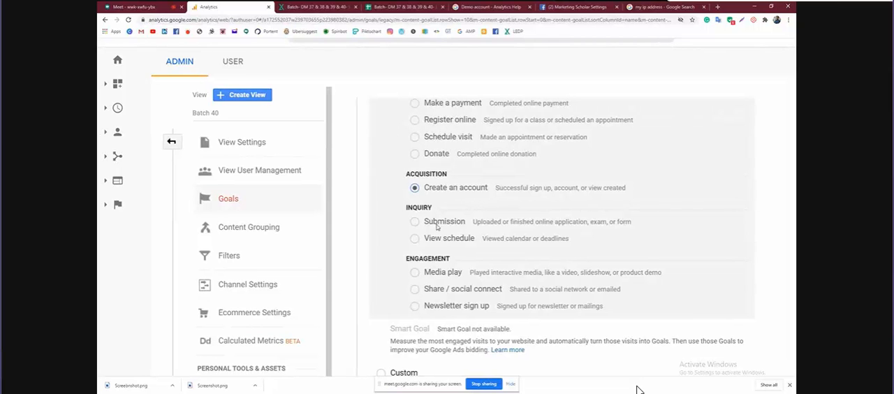
key("ctrl+0")
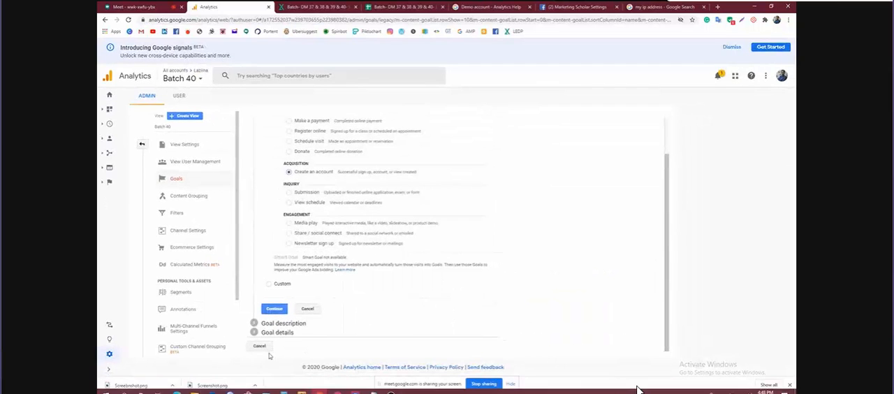
left_click(271, 311)
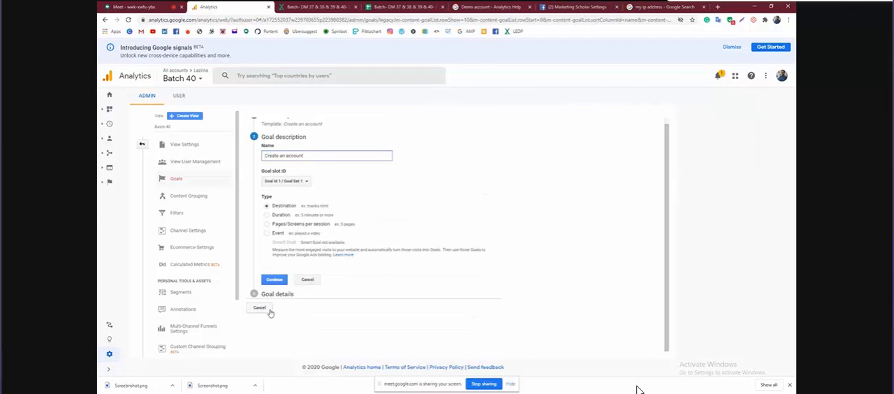
key("ctrl+plus")
key("ctrl+plus")
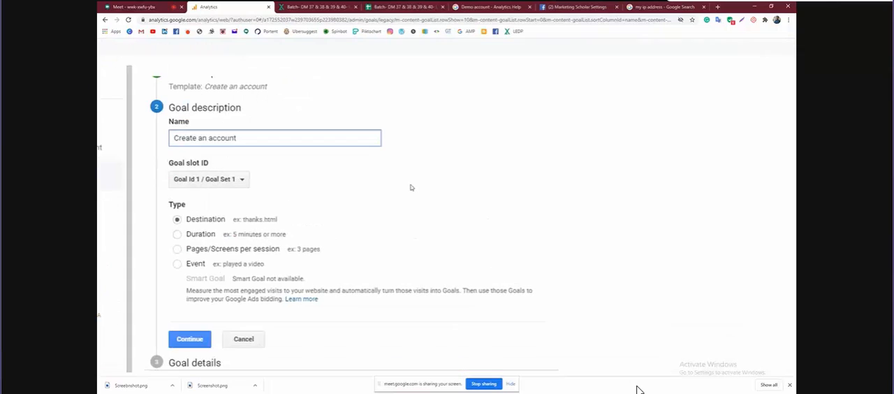
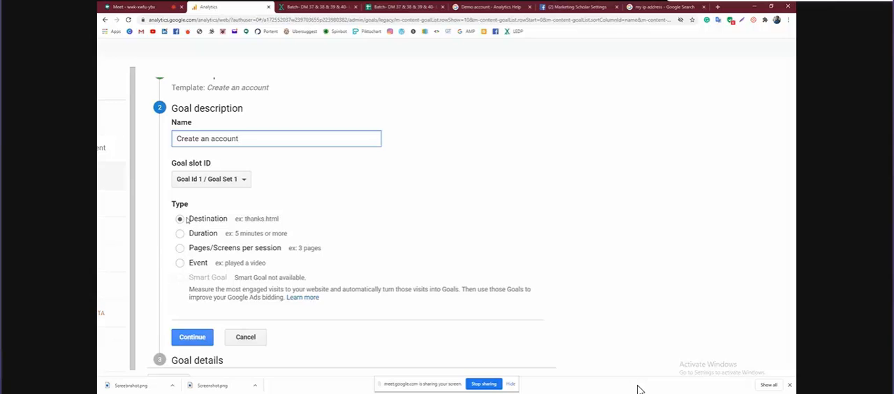
Keep the Destination goal type and continue to the goal details
scroll(332, 254, "down", 2)
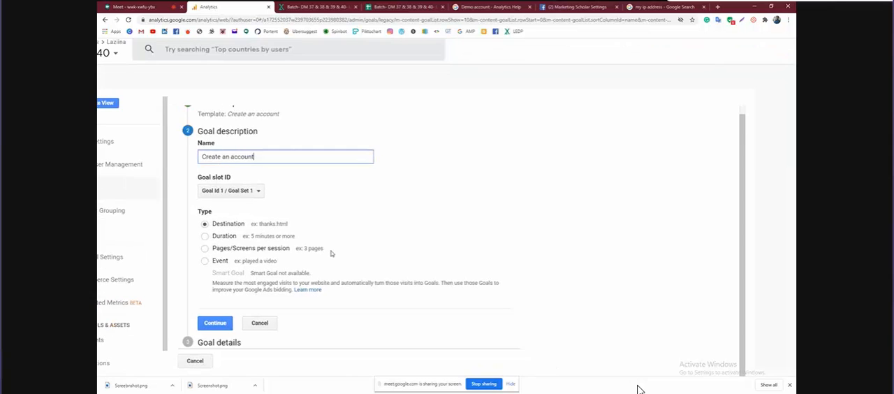
left_click(212, 324)
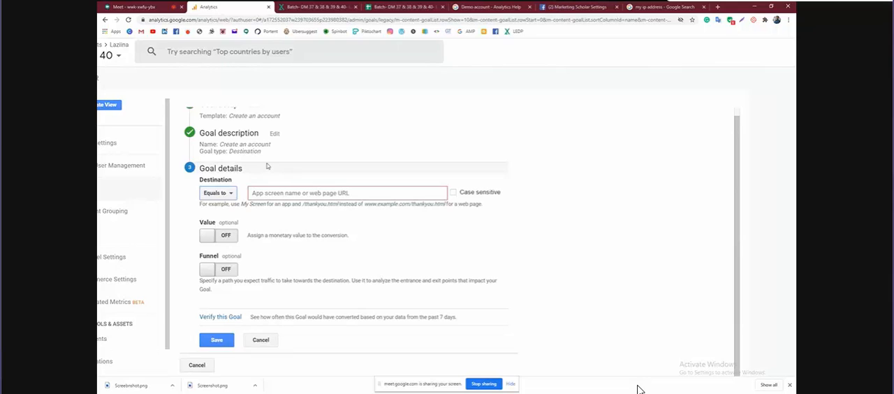
scroll(273, 154, "up", 1)
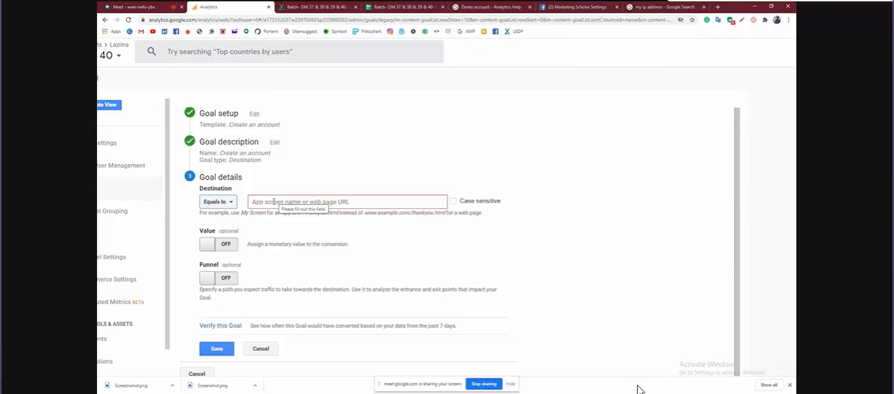
Set the goal's destination to equal xyz.com
left_click(229, 204)
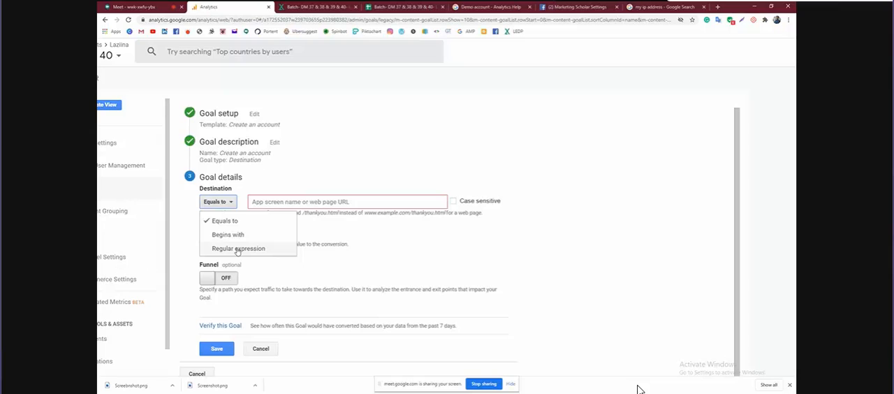
left_click(265, 202)
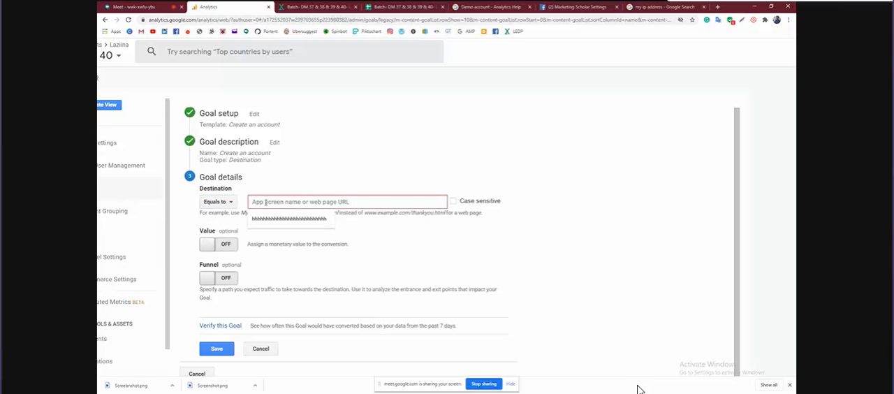
left_click(269, 201)
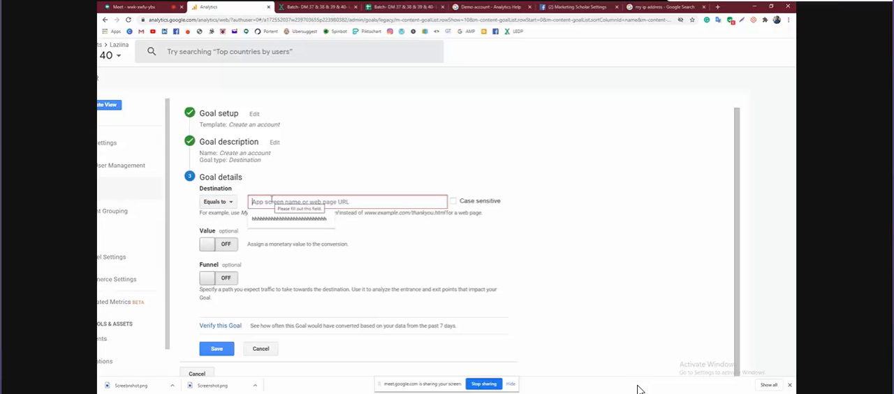
type("xyz")
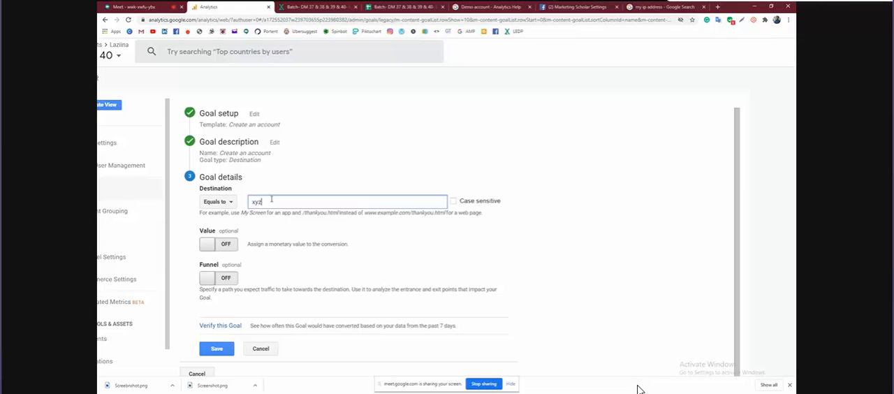
left_click_drag(271, 201, 242, 209)
left_click(227, 201)
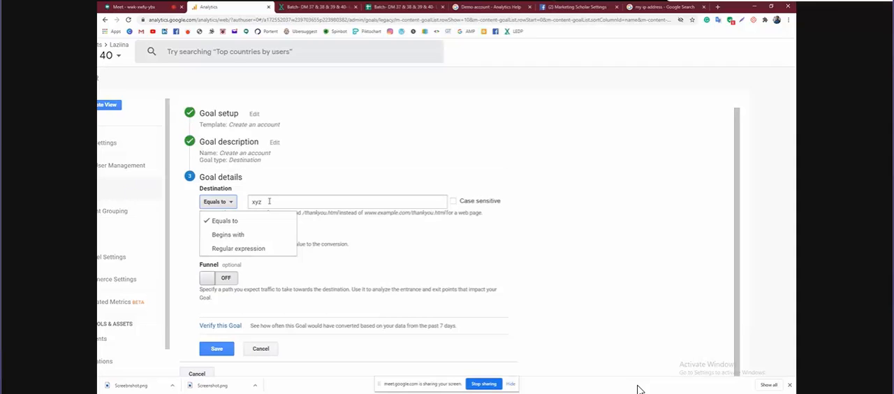
left_click(269, 201)
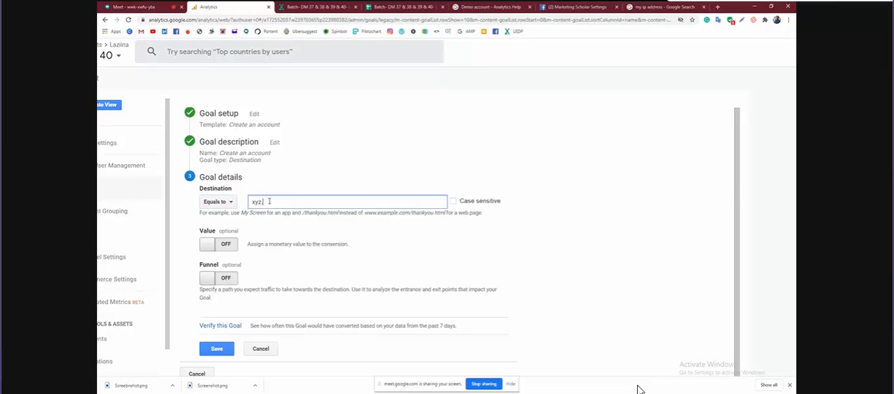
type(".com")
Turn on the goal's monetary value and set it to 10 USD
left_click(225, 245)
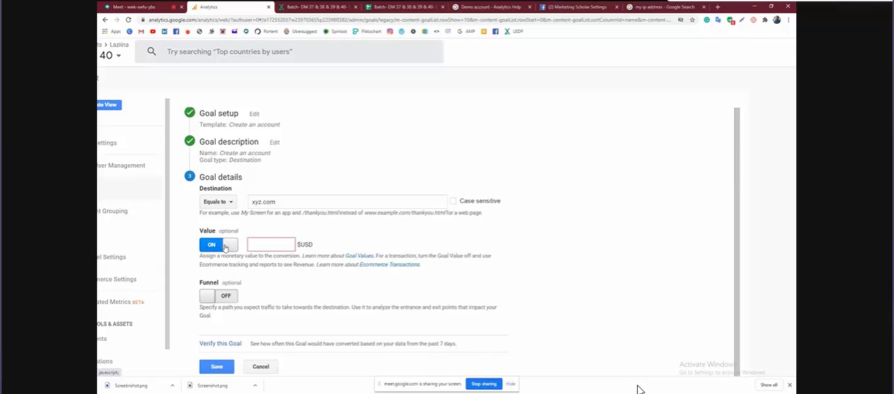
left_click(267, 245)
type("10")
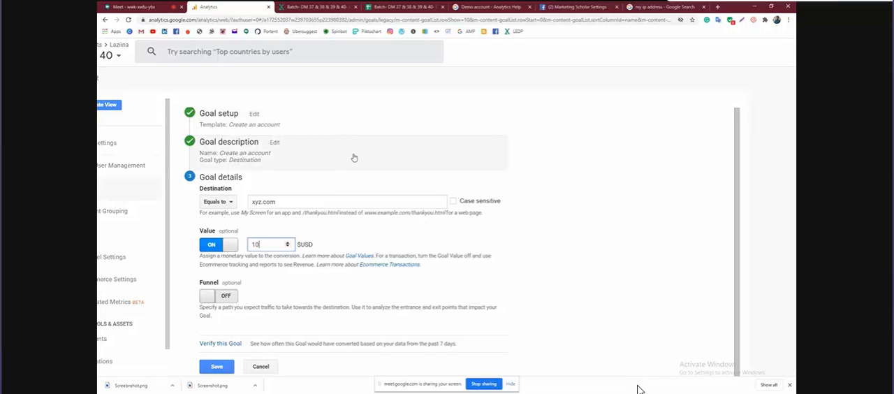
Turn on the goal funnel and define its first step as Land with screen/page 3
scroll(354, 158, "down", 1)
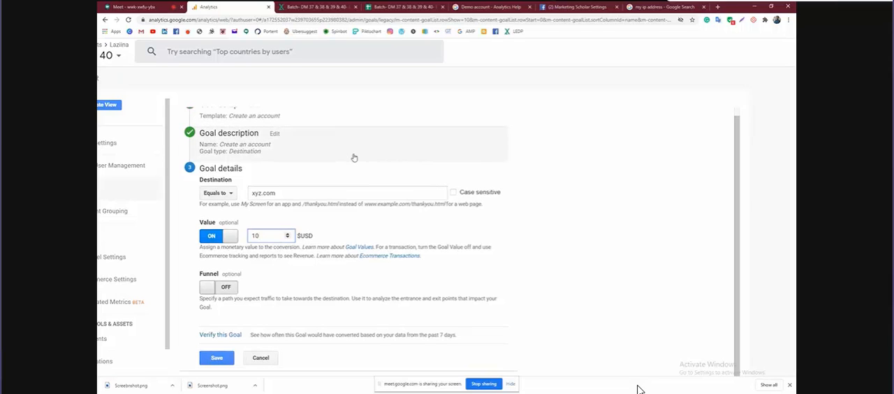
left_click(227, 292)
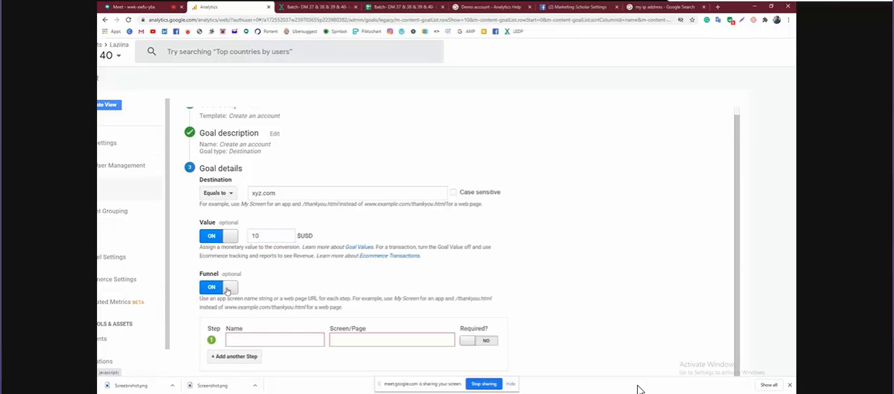
scroll(334, 279, "up", 1)
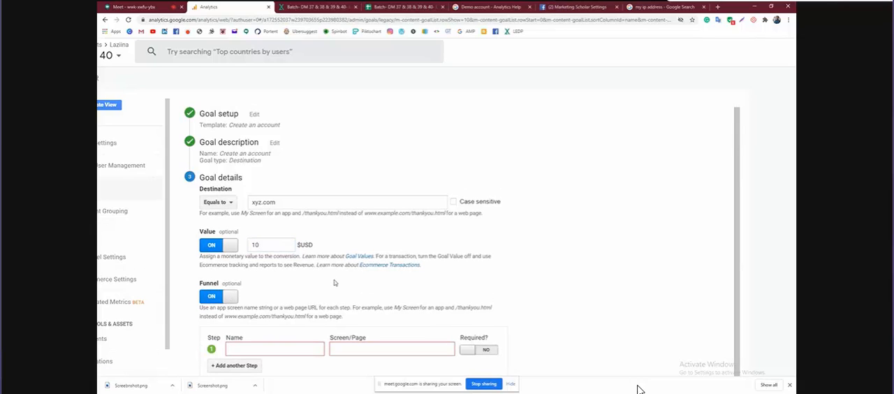
left_click(249, 349)
type("Land")
left_click(344, 349)
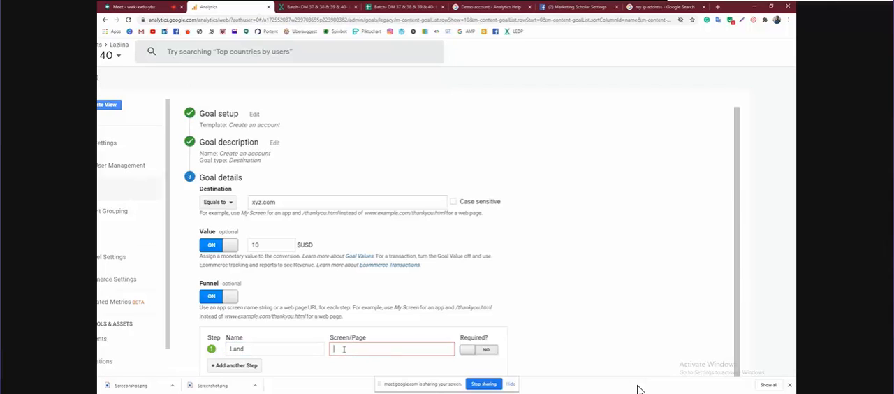
type("3")
Add a second funnel step named Basic with # as its screen/page
scroll(331, 329, "down", 1)
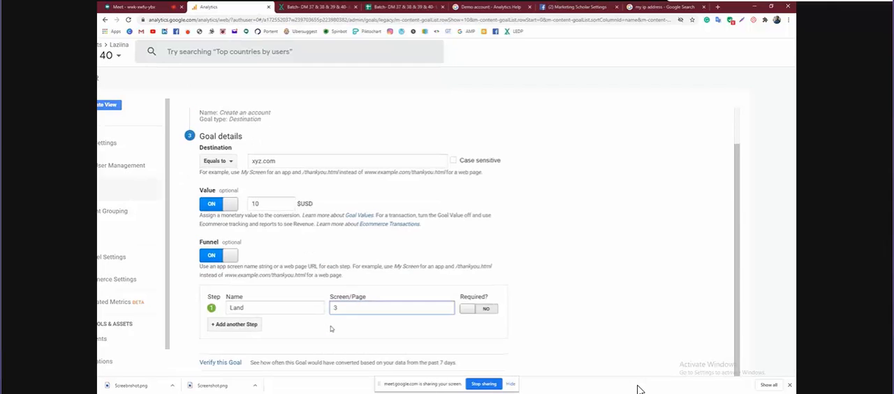
left_click(246, 325)
left_click(255, 323)
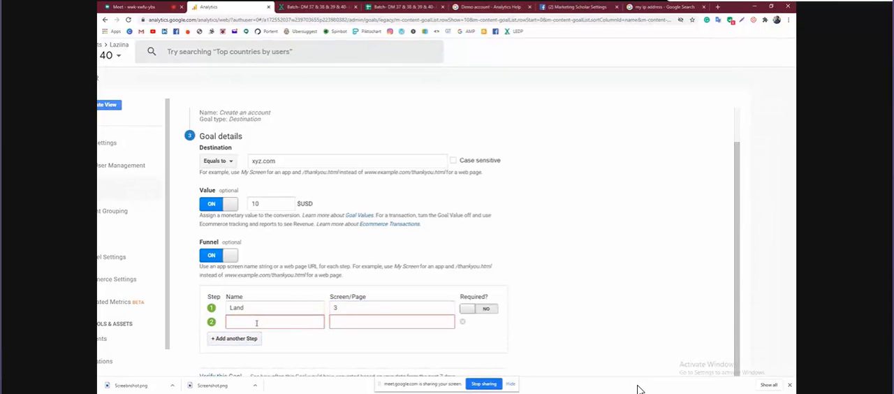
type("Basic")
left_click(348, 323)
type("#")
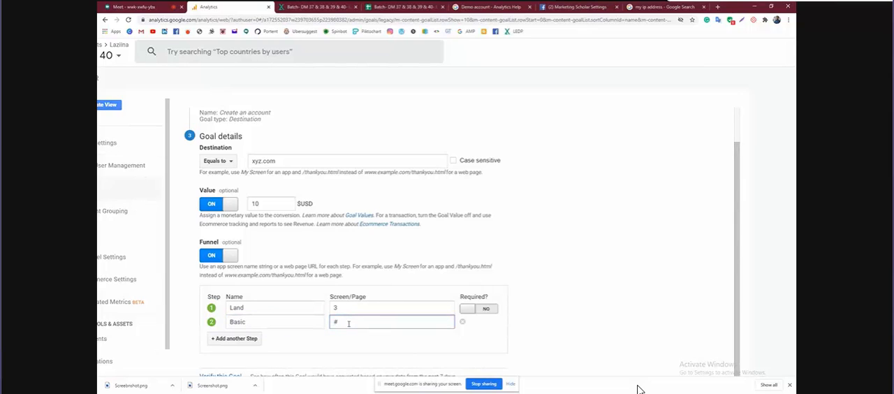
Add a third funnel step named Picture with # as its screen/page
left_click(234, 338)
left_click(254, 336)
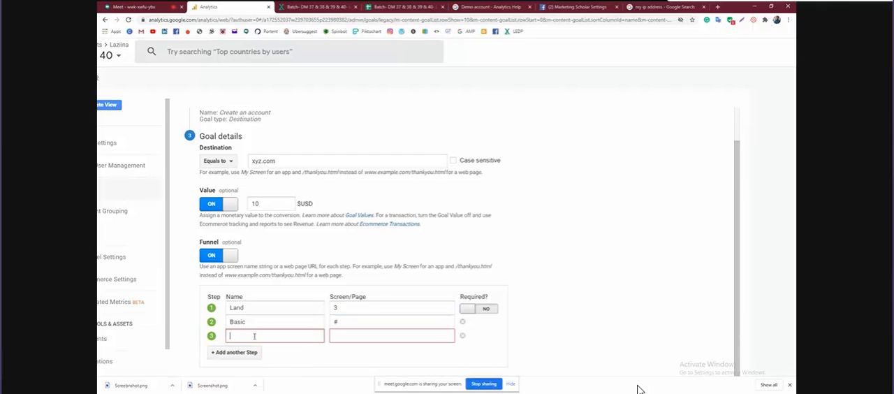
type("Picture")
left_click(345, 336)
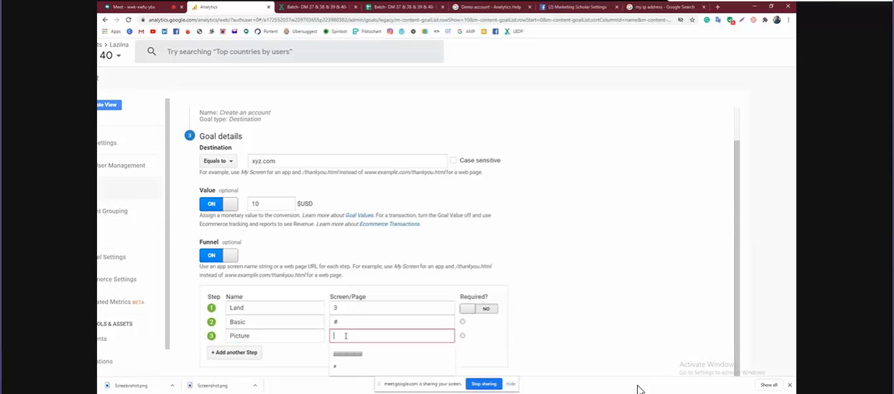
type("#")
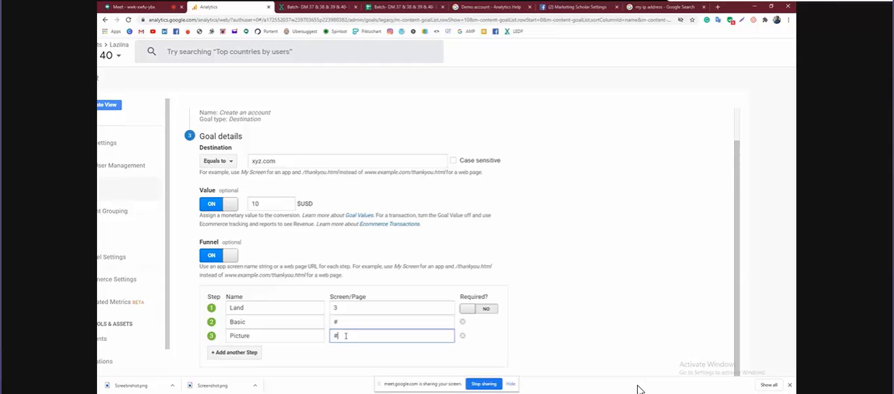
Add a fourth funnel step named last page with # as its screen/page
left_click(238, 354)
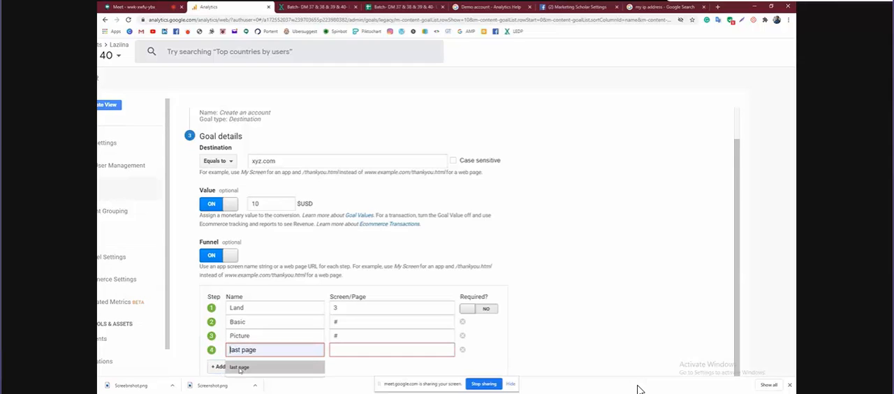
left_click(239, 368)
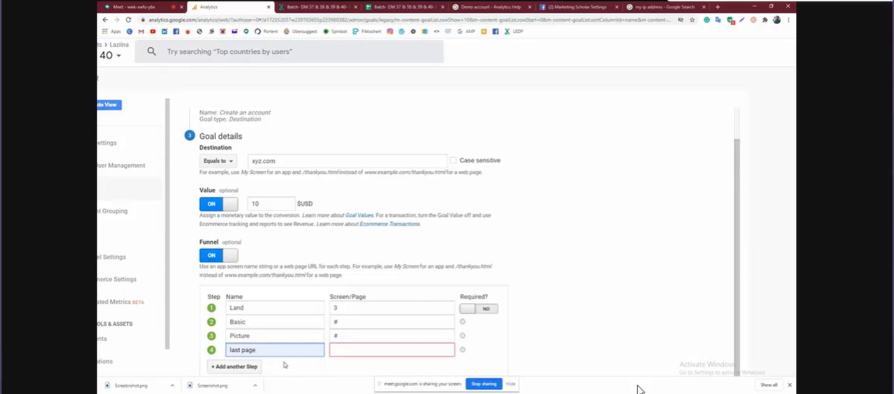
left_click(339, 350)
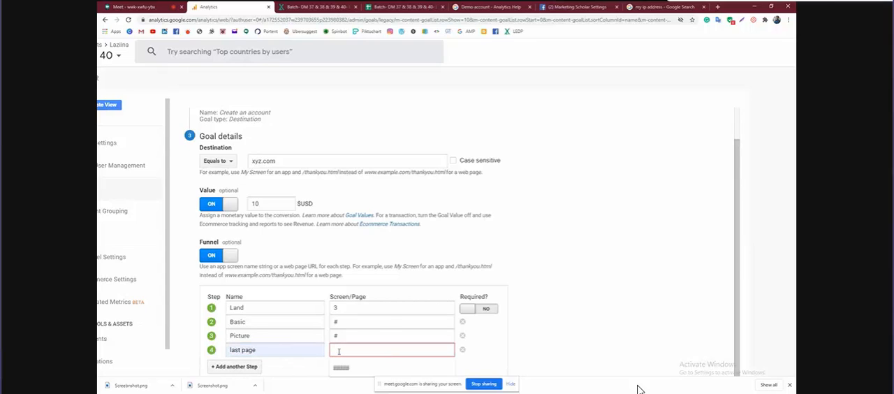
type("#")
Save the Create an account goal with its value and funnel
key("ctrl+minus")
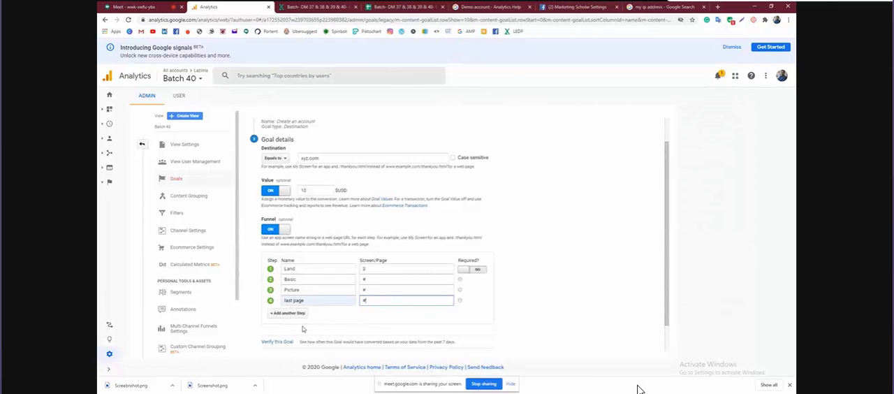
scroll(302, 328, "down", 1)
left_click(268, 326)
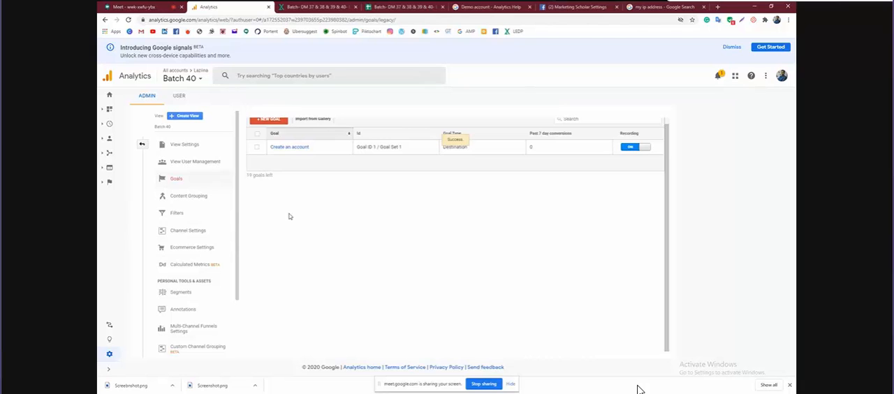
Open the Goals Overview report under Conversions for the Batch 40 view
left_click(115, 183)
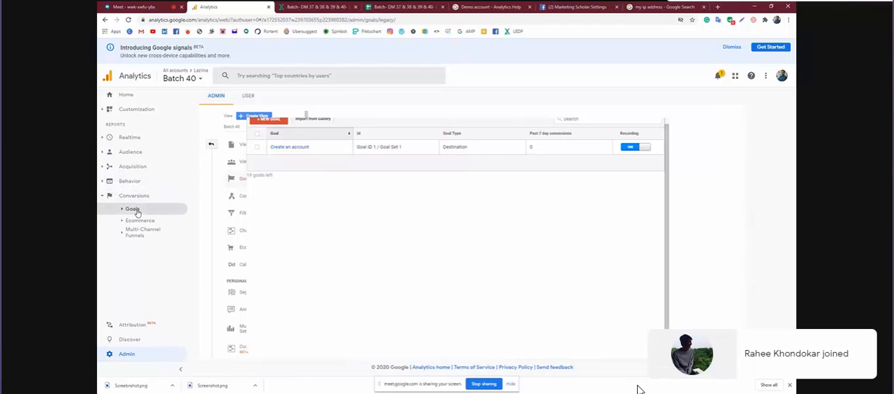
left_click(135, 209)
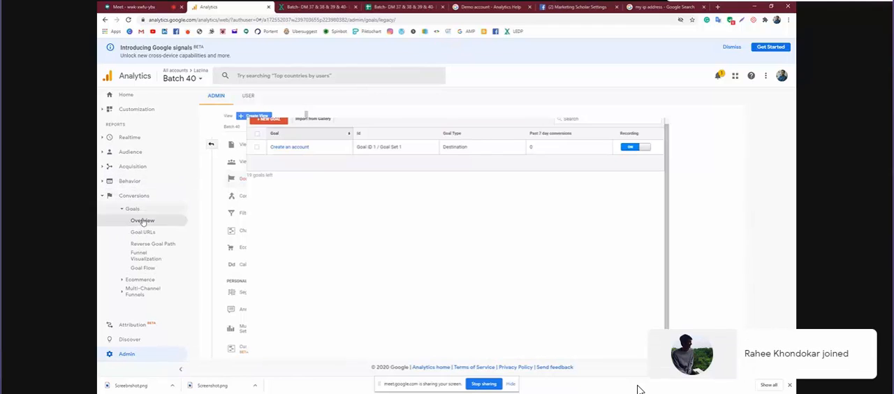
left_click(142, 221)
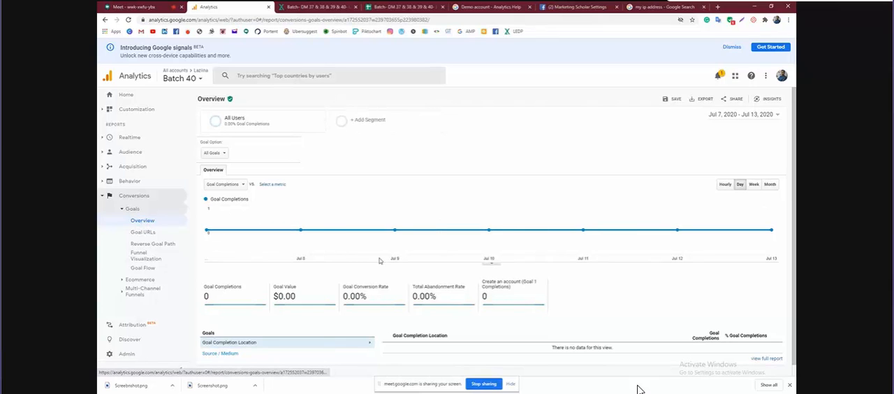
Switch to the 1 Master View of the Google Merchandise Store property in the Demo Account
left_click(199, 78)
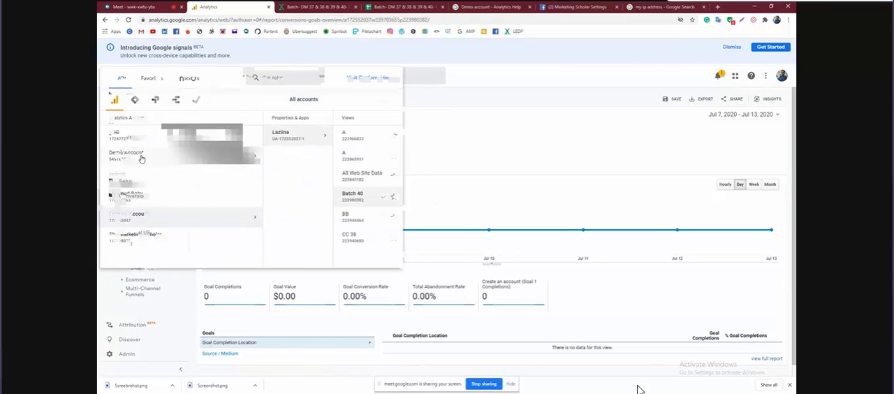
left_click(140, 160)
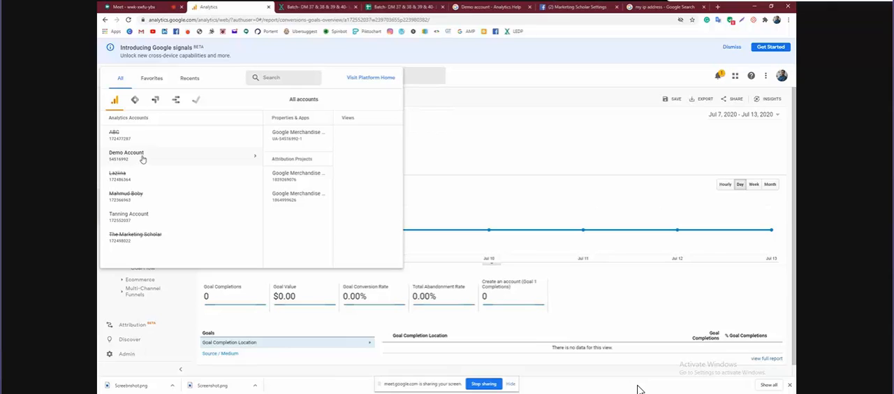
left_click(279, 137)
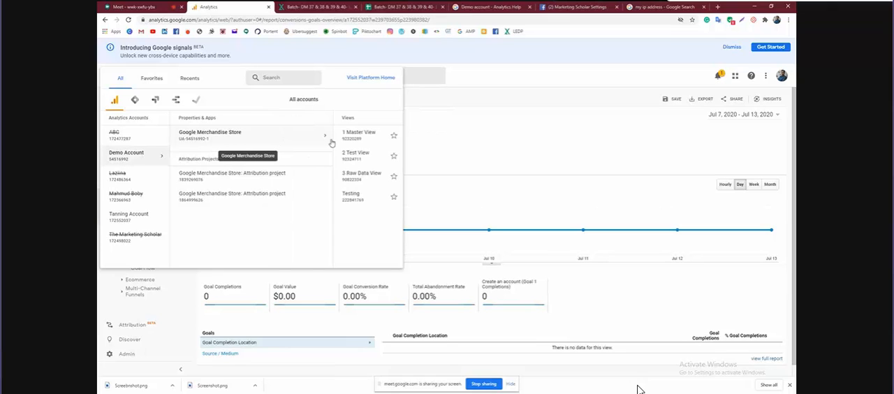
left_click(348, 144)
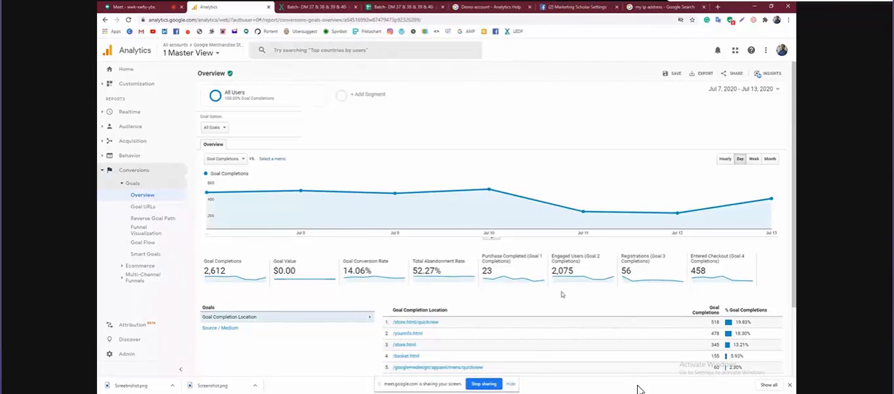
Examine the goal completion locations in the overview and open the Goal URLs report
scroll(253, 319, "down", 2)
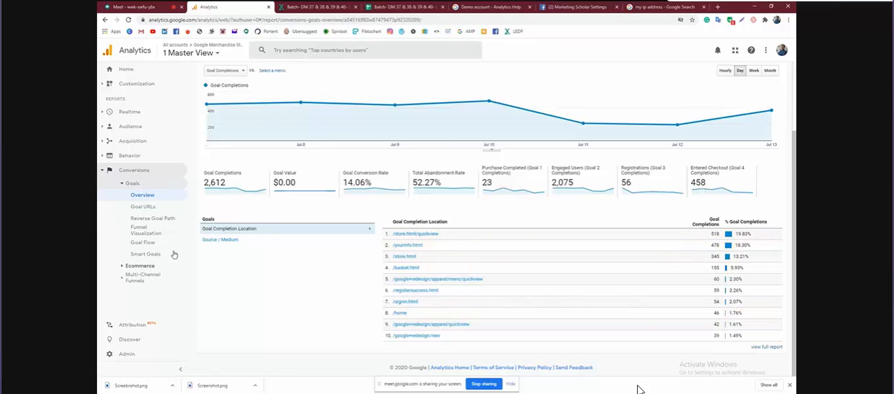
left_click(143, 206)
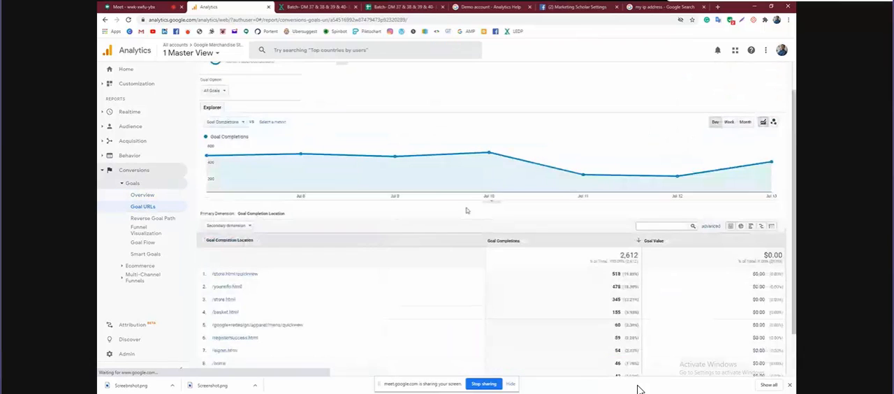
Review the goal completion locations in the Goal URLs report and plot the goal completions by week
scroll(329, 288, "down", 2)
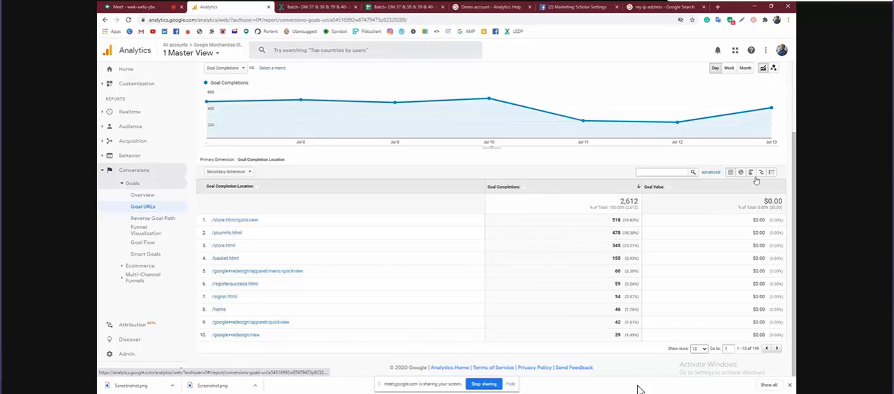
scroll(332, 259, "up", 2)
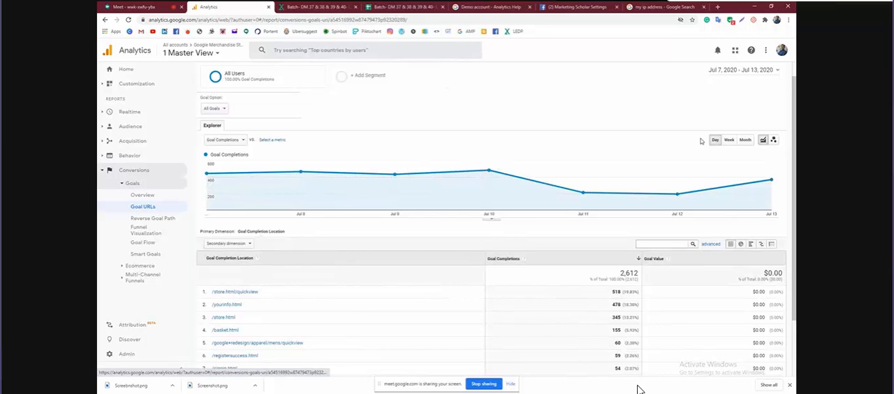
left_click(728, 142)
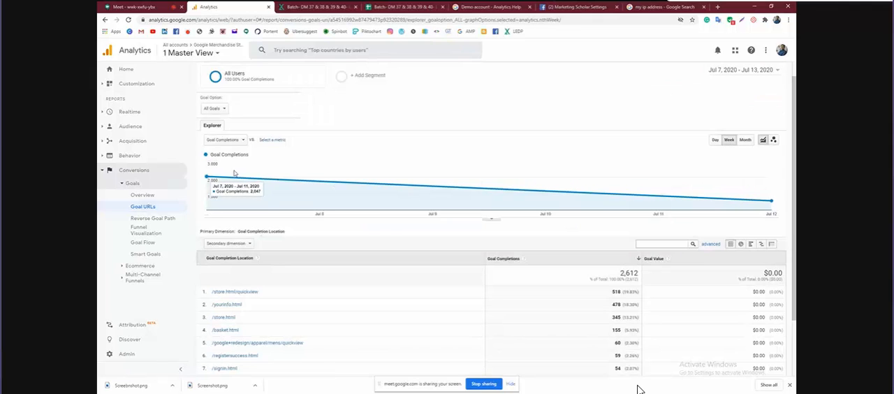
Open the Reverse Goal Path report and examine the previous steps behind the /store.html/quickview goal completions
left_click(154, 219)
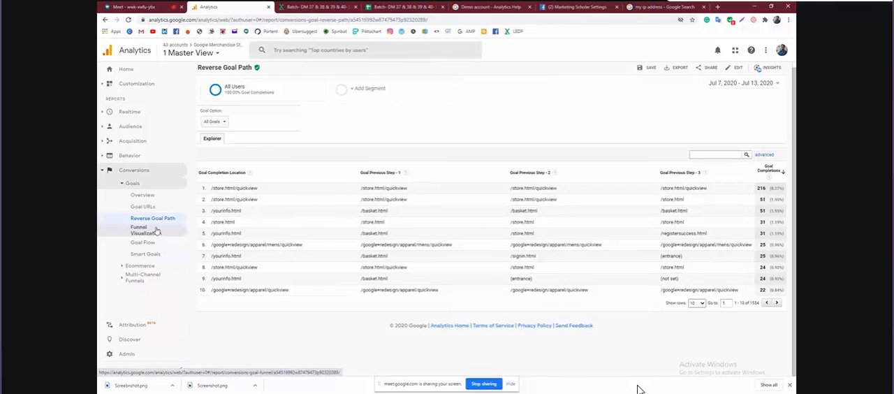
scroll(266, 205, "up", 5)
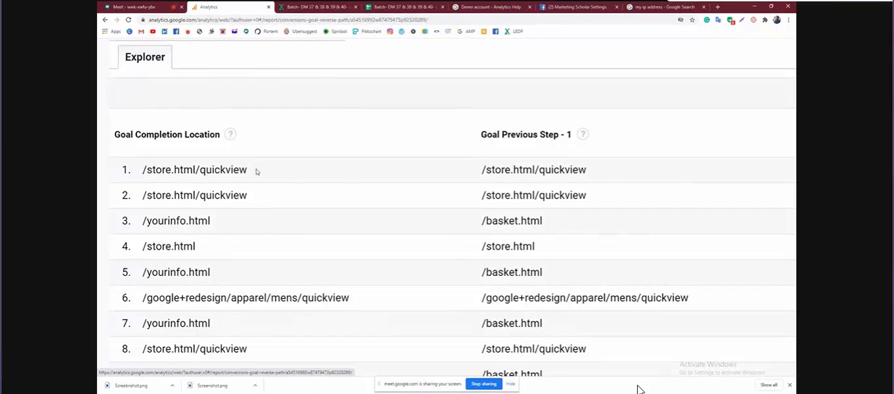
scroll(493, 181, "right", 3)
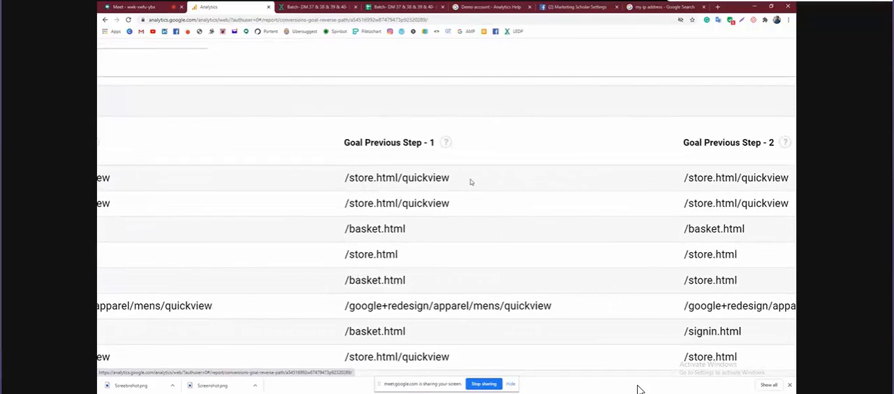
scroll(470, 179, "right", 4)
key("ctrl+0")
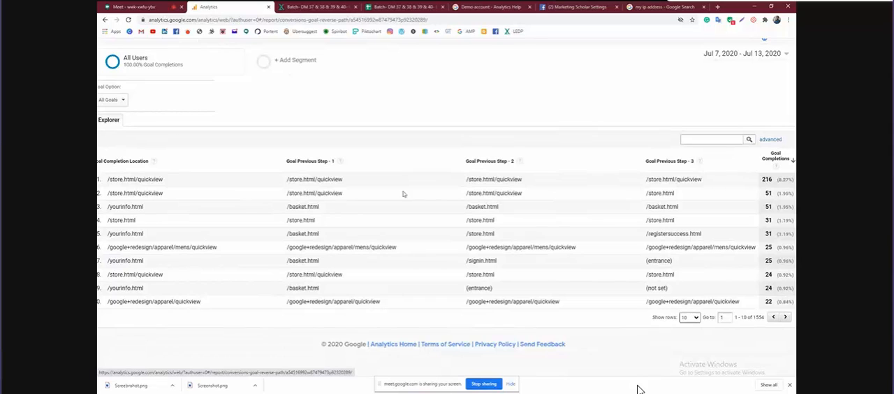
scroll(166, 194, "down", 3)
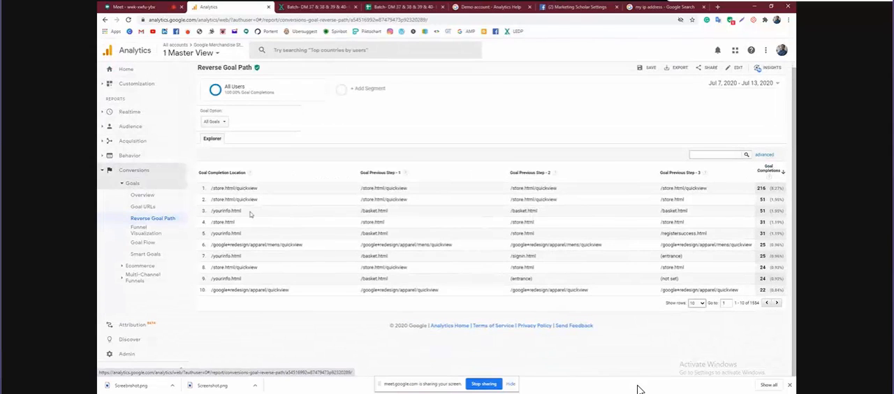
Trace the /yourinfo.html completion in row 3 back through its three previous steps and its goal completions
scroll(250, 211, "up", 5)
scroll(251, 214, "up", 1)
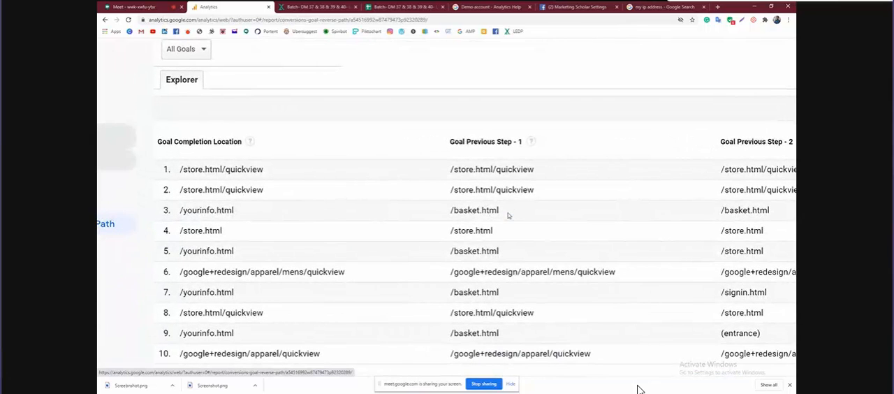
scroll(508, 212, "right", 4)
scroll(635, 221, "right", 8)
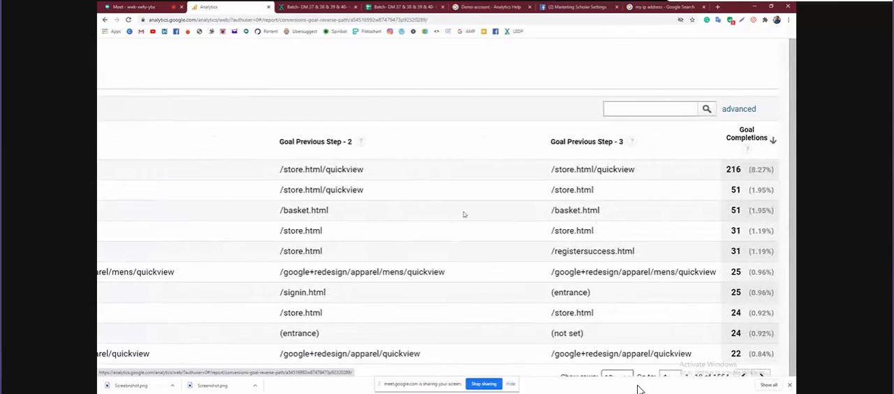
scroll(464, 214, "down", 5)
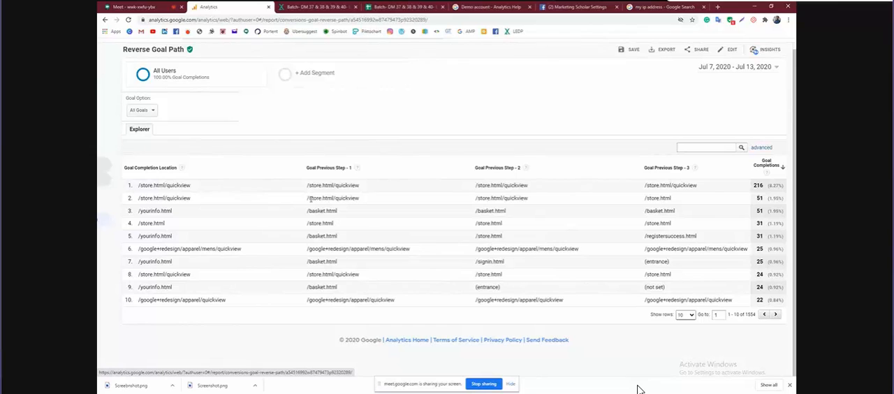
scroll(310, 199, "down", 2)
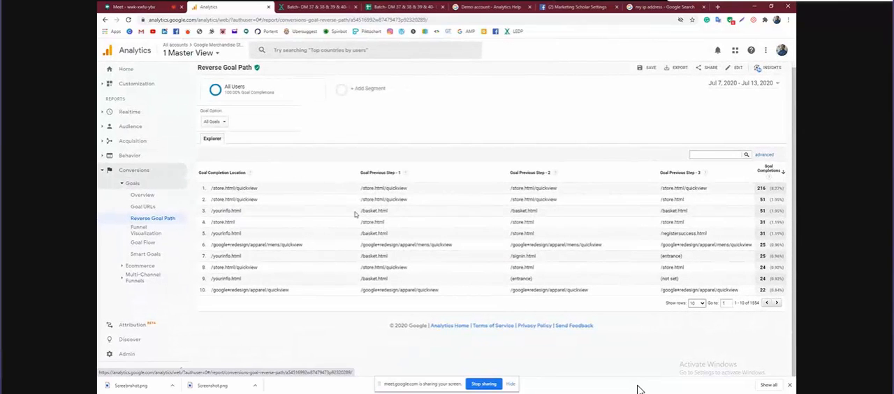
scroll(354, 214, "up", 2)
scroll(354, 214, "down", 2)
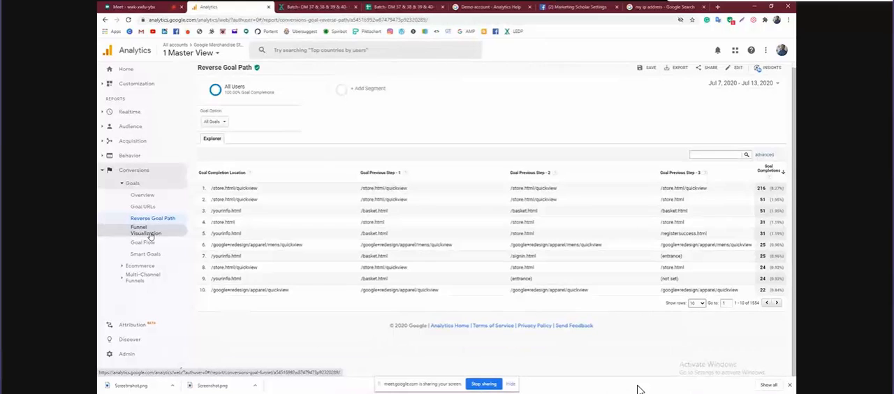
Open the Funnel Visualization report and look over the Purchase Completed funnel from Cart to the final stage
left_click(148, 234)
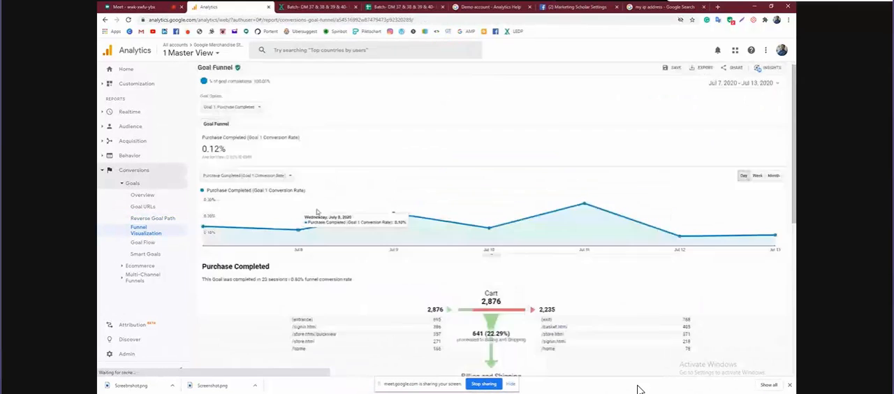
scroll(414, 250, "down", 4)
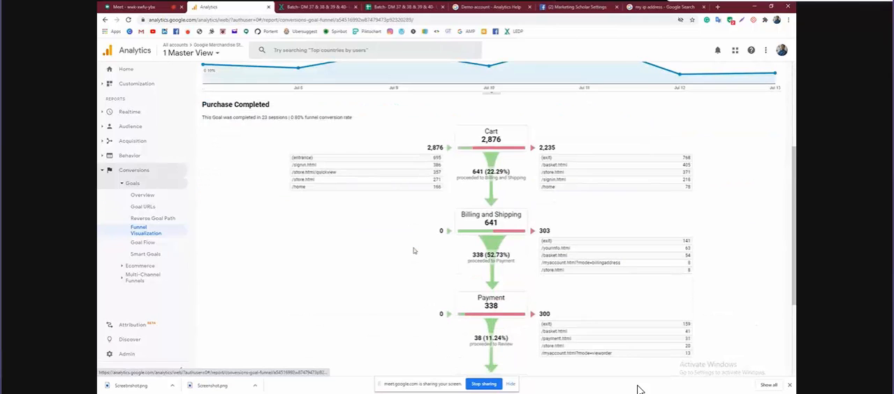
scroll(532, 171, "up", 2)
scroll(533, 171, "up", 2)
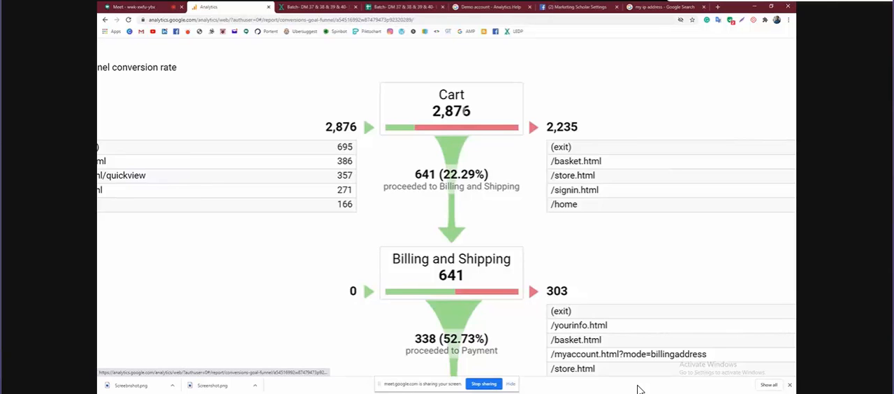
scroll(463, 113, "up", 2)
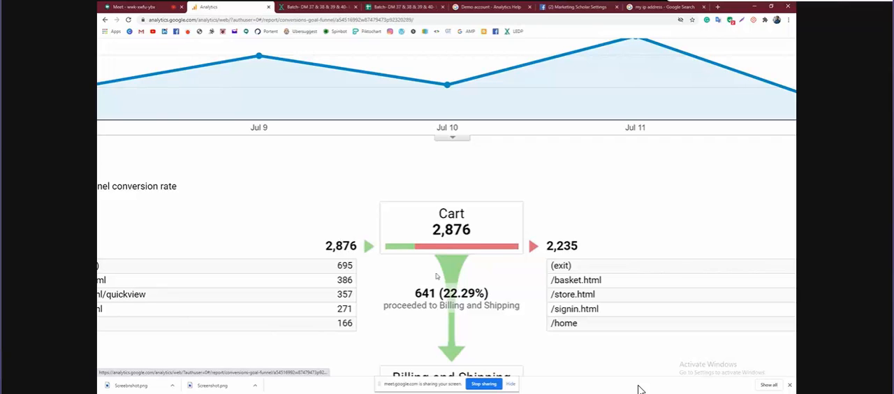
scroll(436, 279, "down", 6)
scroll(435, 279, "down", 3)
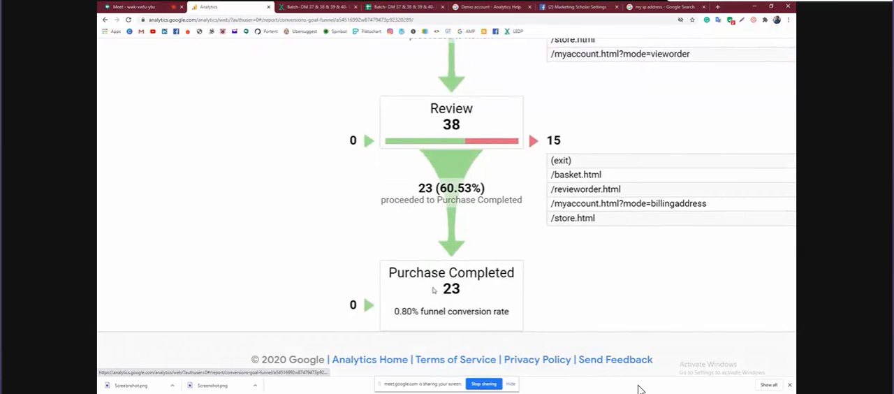
scroll(436, 286, "up", 10)
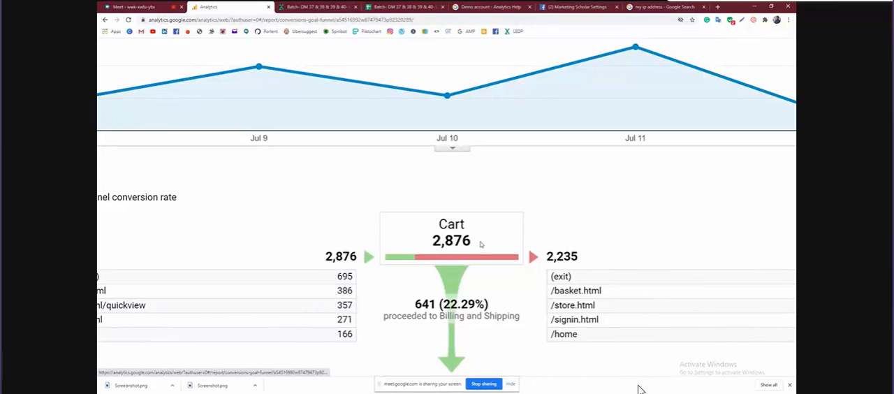
Examine the proceed rates and exits of each funnel stage, from Cart through Billing and Shipping, Payment and Review to Purchase Completed
scroll(481, 244, "down", 3)
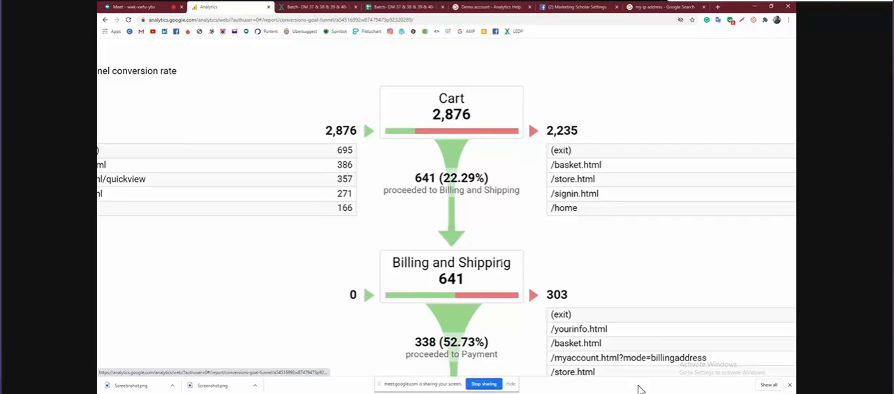
scroll(500, 262, "down", 3)
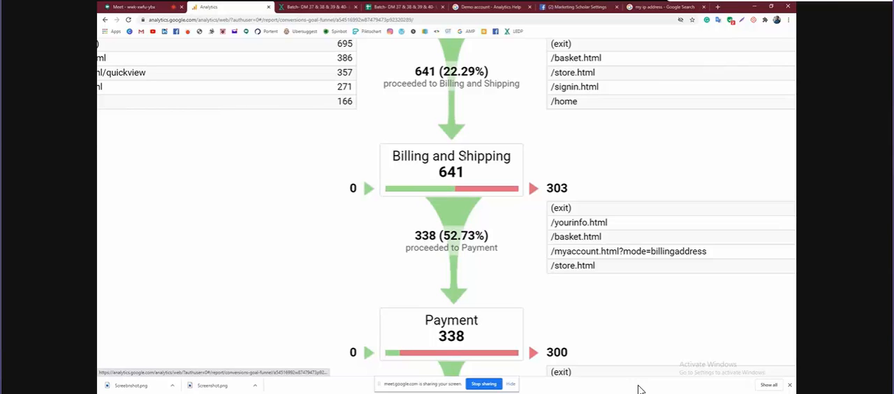
scroll(452, 202, "down", 1)
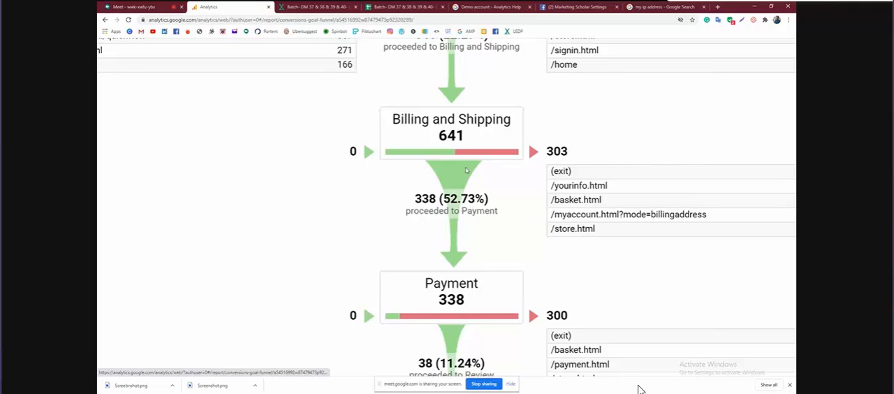
scroll(467, 169, "down", 1)
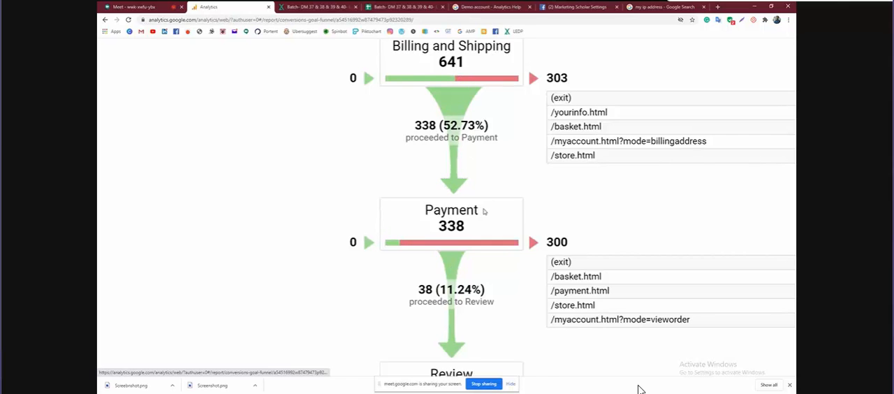
scroll(483, 211, "down", 2)
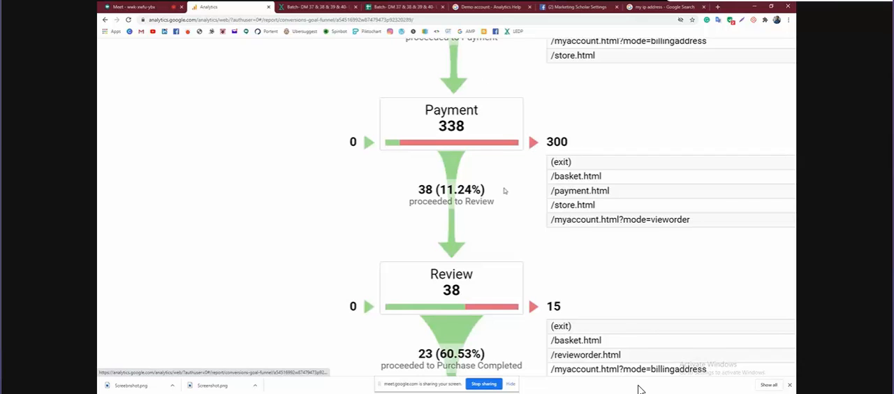
scroll(506, 189, "down", 3)
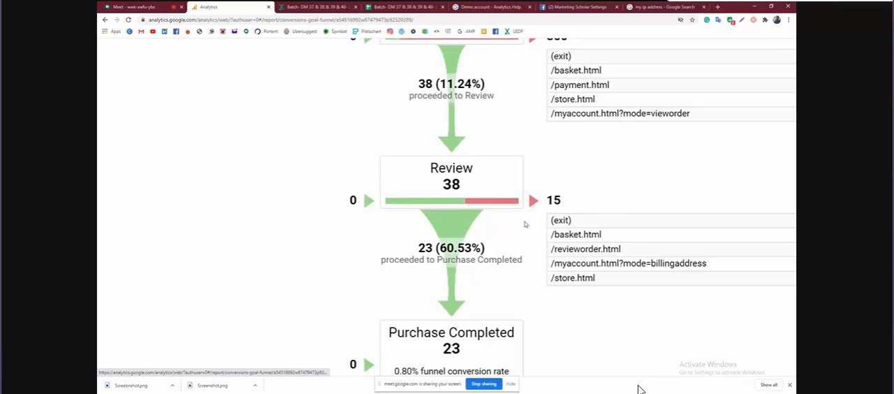
scroll(525, 224, "down", 2)
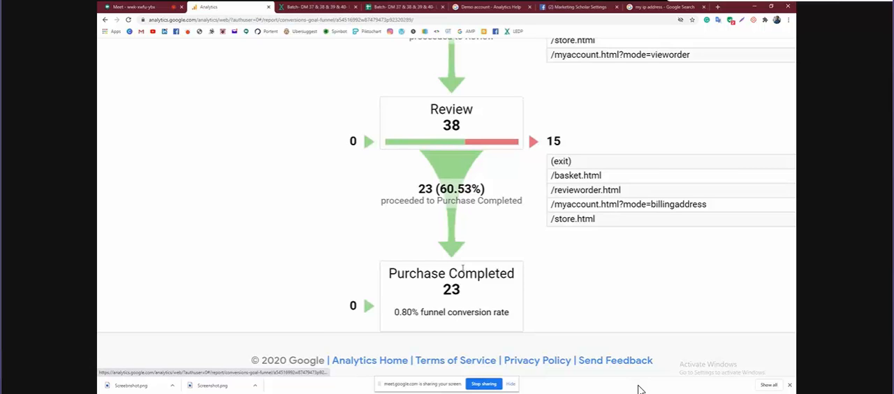
key("ctrl+minus")
key("ctrl+minus")
key("ctrl+minus")
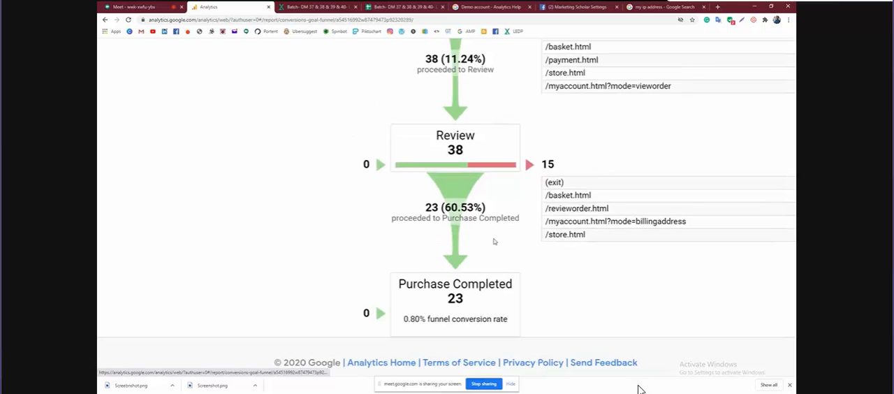
Compare the entrances and exits at the Cart stage with the drop-off at Billing and Shipping
scroll(494, 240, "up", 4)
scroll(494, 239, "up", 3)
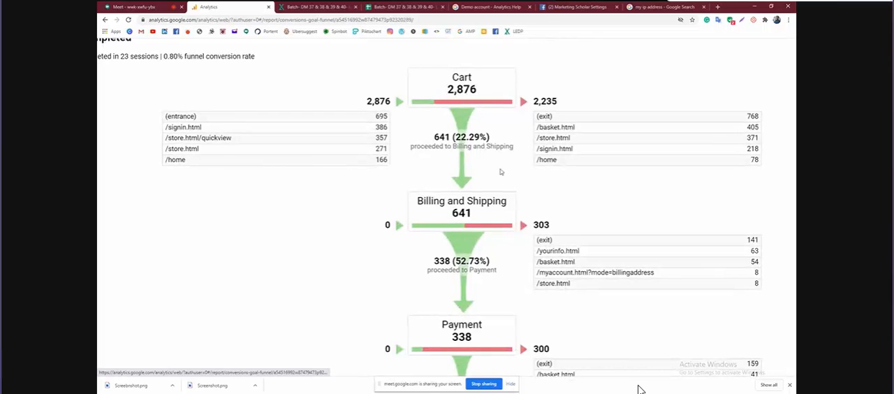
scroll(500, 172, "down", 2)
scroll(500, 172, "up", 3)
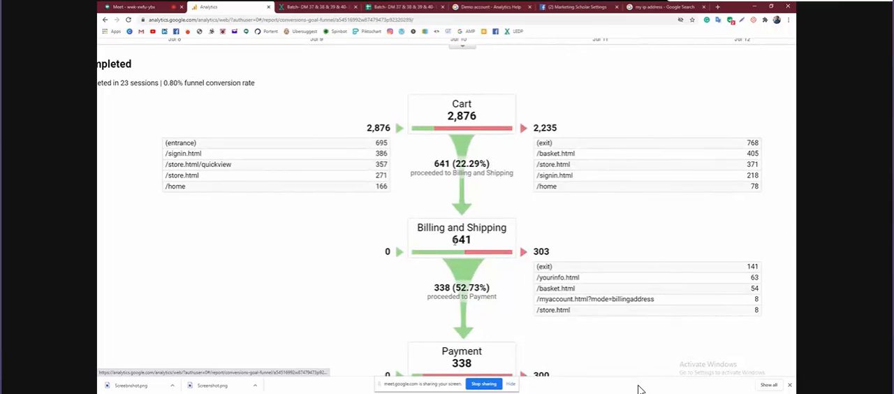
scroll(453, 240, "down", 2)
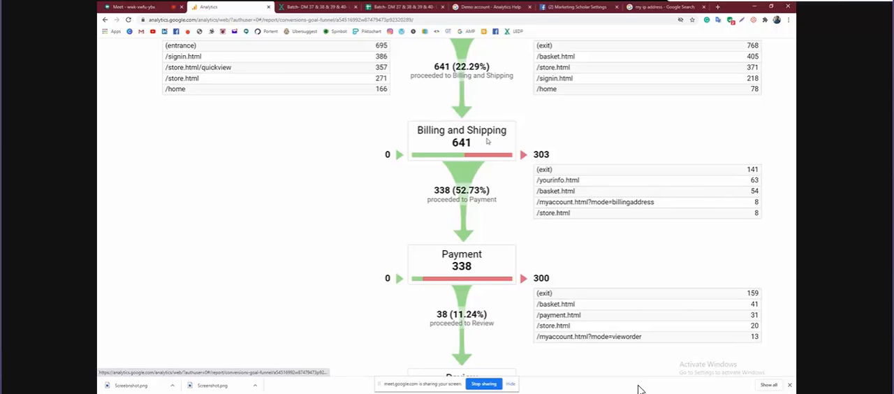
scroll(488, 142, "up", 5)
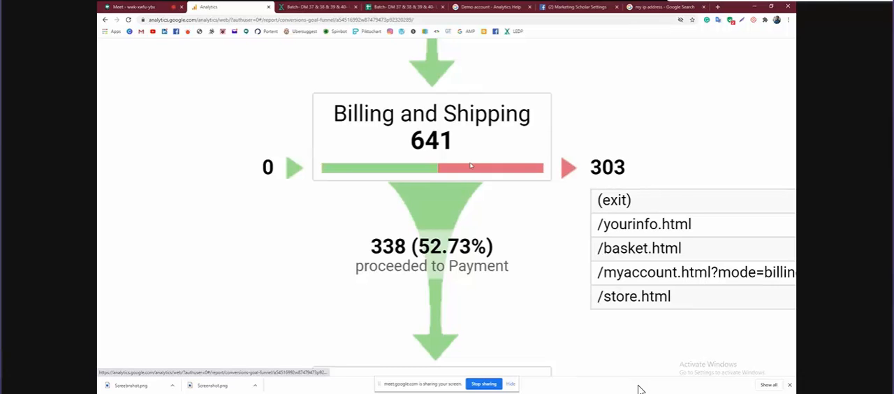
scroll(471, 166, "down", 5)
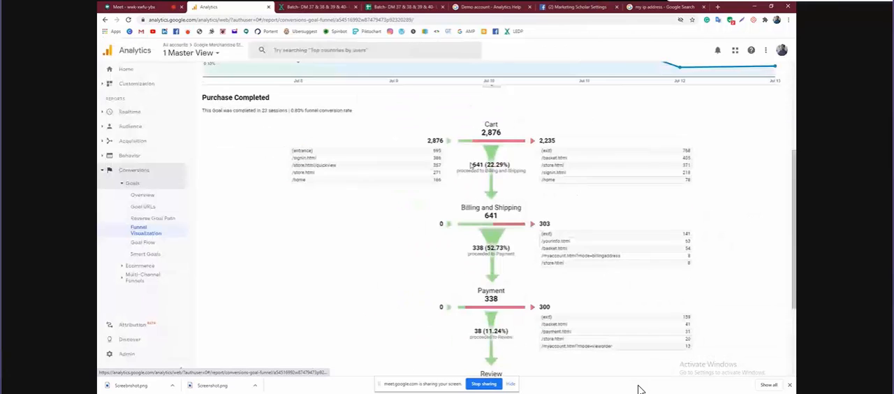
Open the Goal Flow report and inspect the details of the Cart and Billing and Shipping steps
left_click(154, 248)
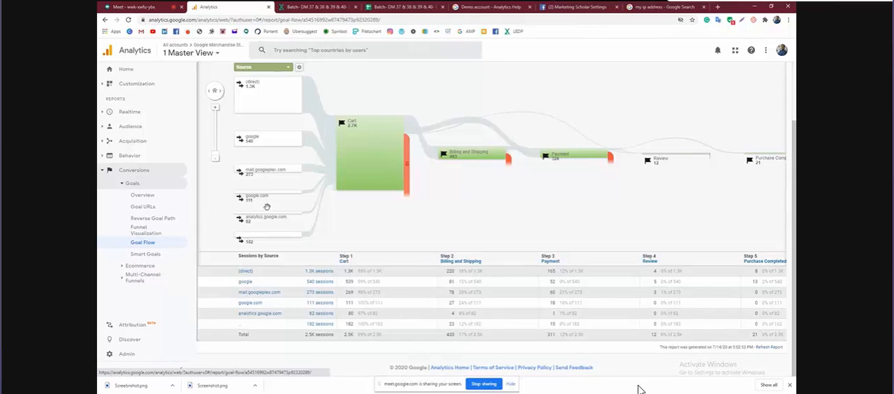
mouse_move(390, 151)
mouse_move(475, 154)
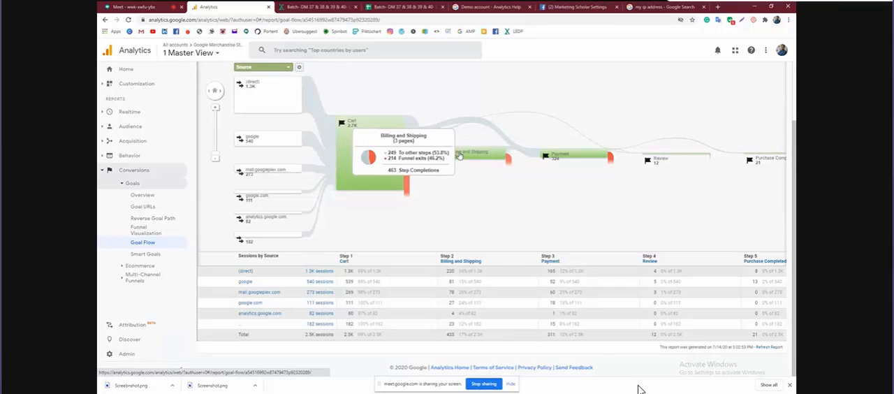
mouse_move(532, 157)
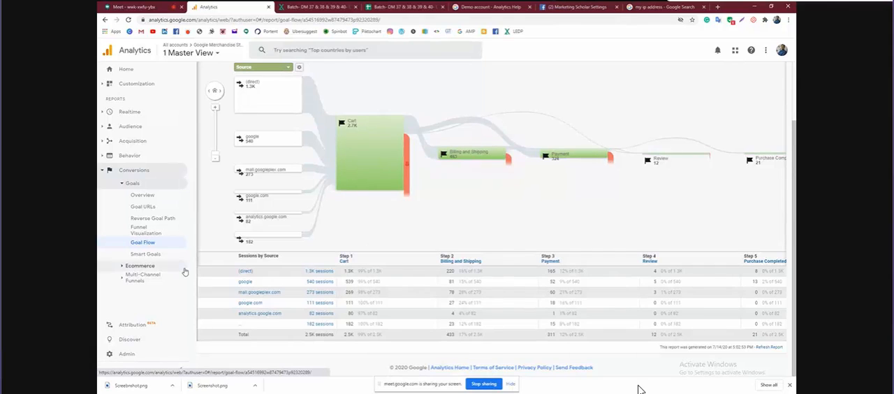
Open the Ecommerce Overview report and examine its revenue, transaction, marketing and top-selling product figures
left_click(148, 268)
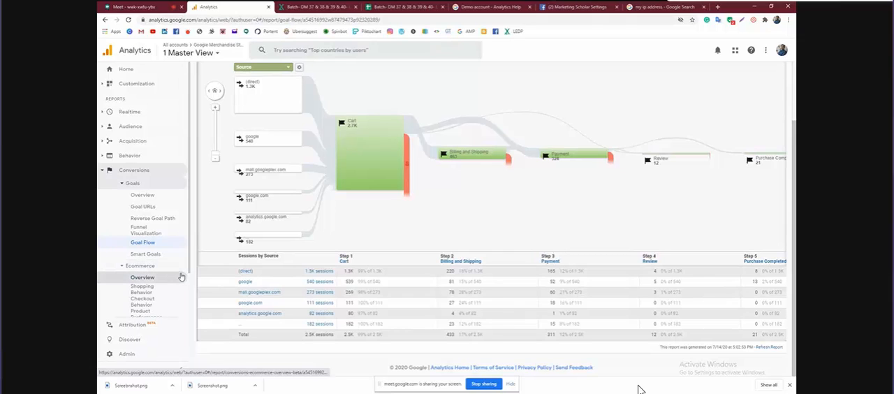
left_click(159, 279)
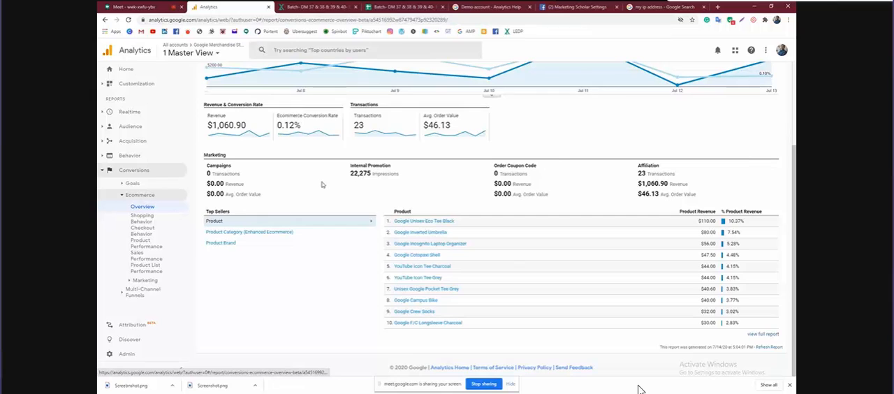
scroll(322, 184, "up", 3)
scroll(322, 183, "down", 2)
scroll(390, 226, "right", 3)
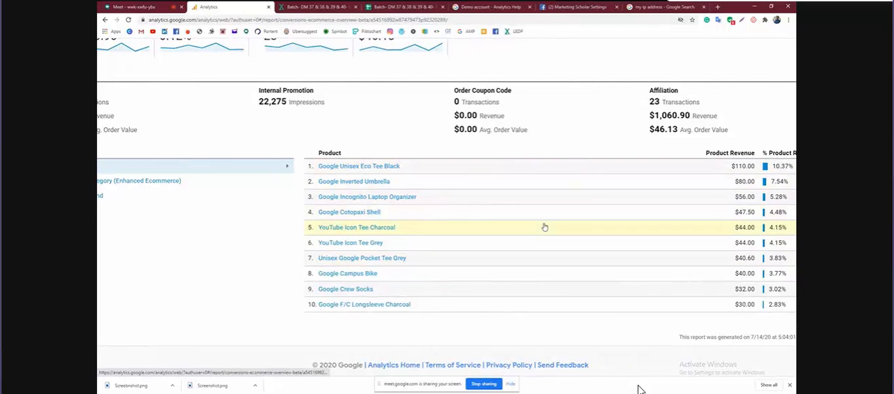
scroll(545, 227, "left", 5)
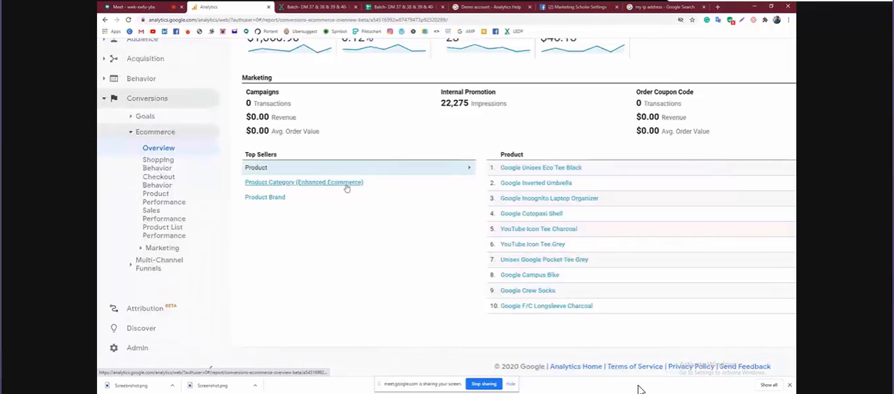
Show the top sellers by Product Category (Enhanced Ecommerce) and examine each category's product revenue and percentage share
left_click(344, 185)
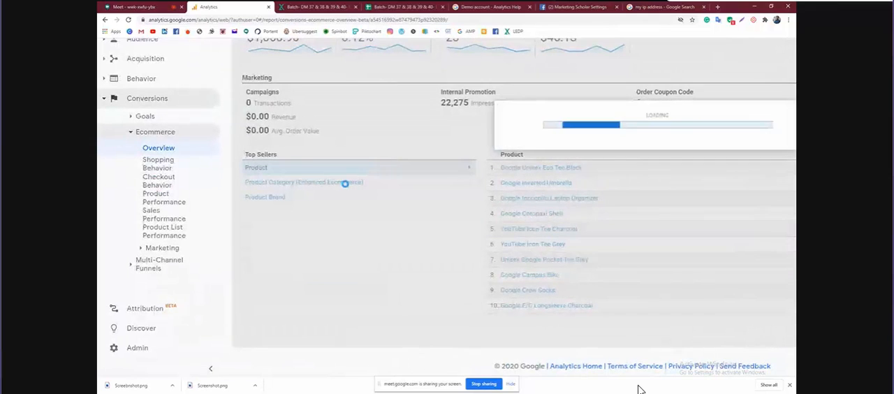
scroll(542, 245, "right", 3)
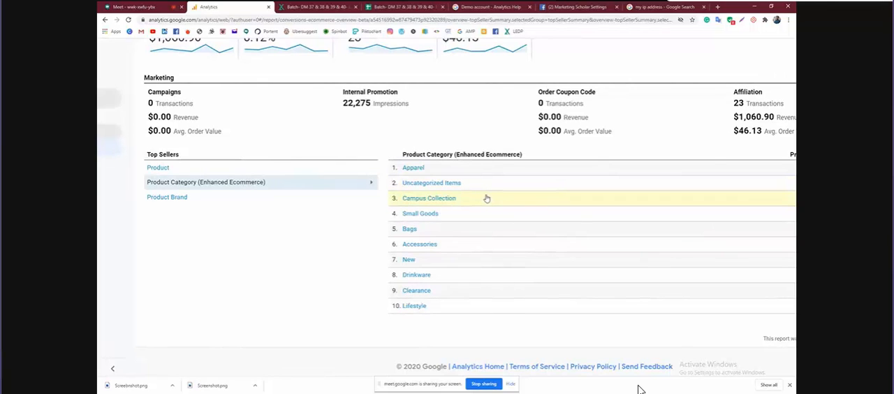
scroll(486, 198, "right", 3)
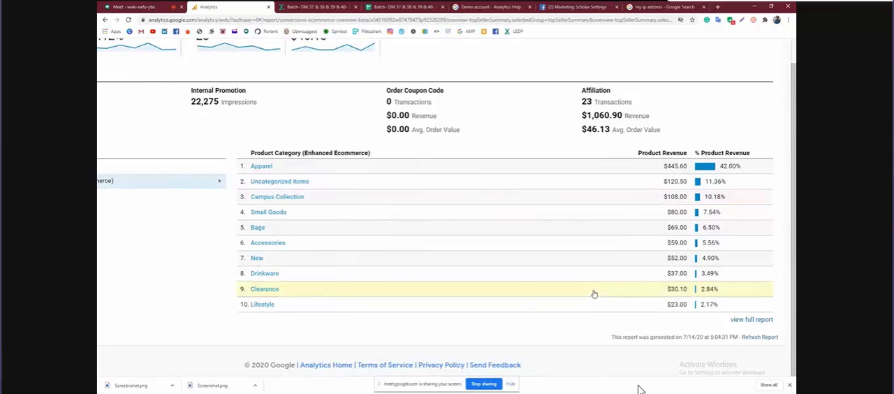
scroll(594, 293, "left", 5)
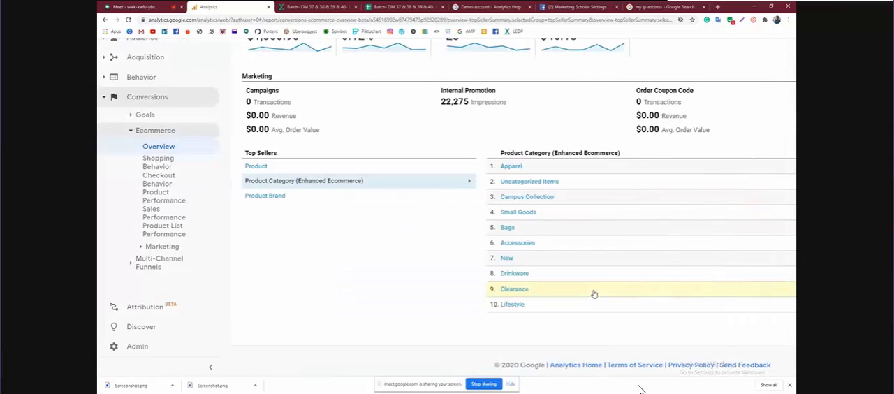
Show the top sellers by Product Brand and examine the brand's product revenue
left_click(278, 198)
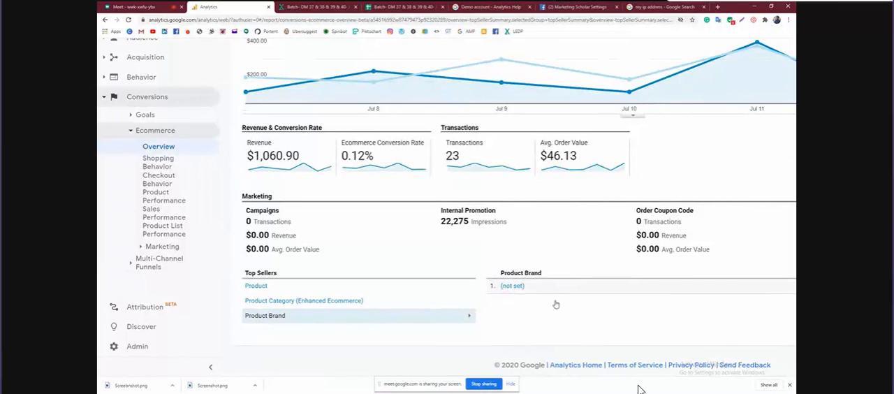
scroll(555, 304, "right", 2)
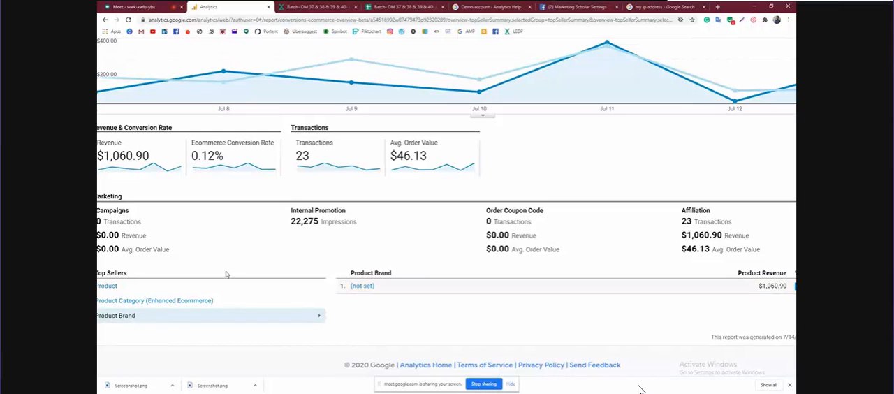
scroll(221, 271, "left", 3)
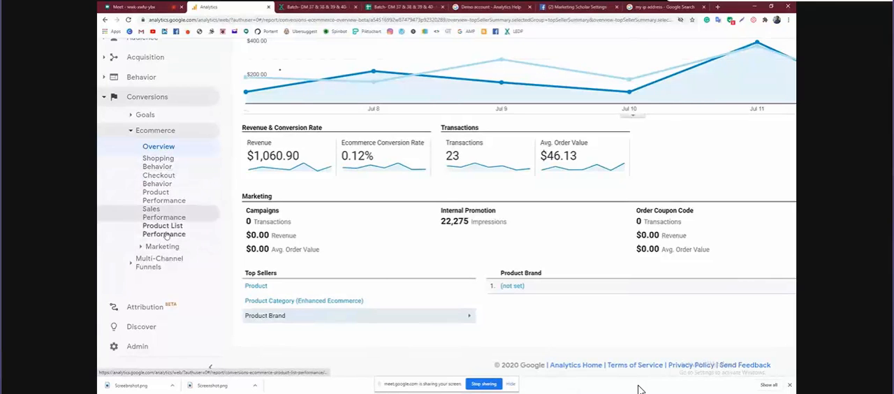
Open the Checkout Behavior report and examine the sessions and drop-offs at each checkout stage and by user type
left_click(173, 183)
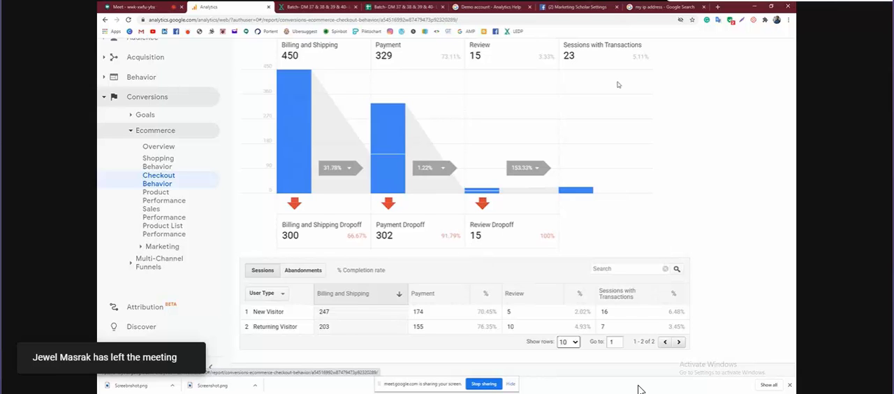
scroll(598, 115, "up", 2)
scroll(592, 189, "down", 1)
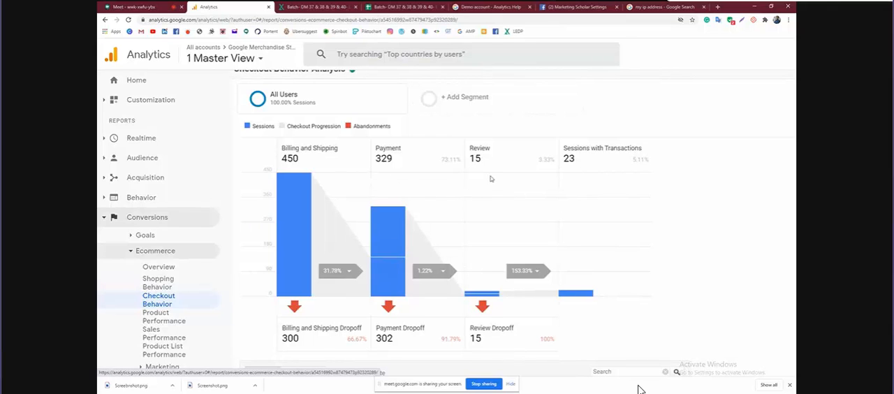
scroll(490, 178, "down", 3)
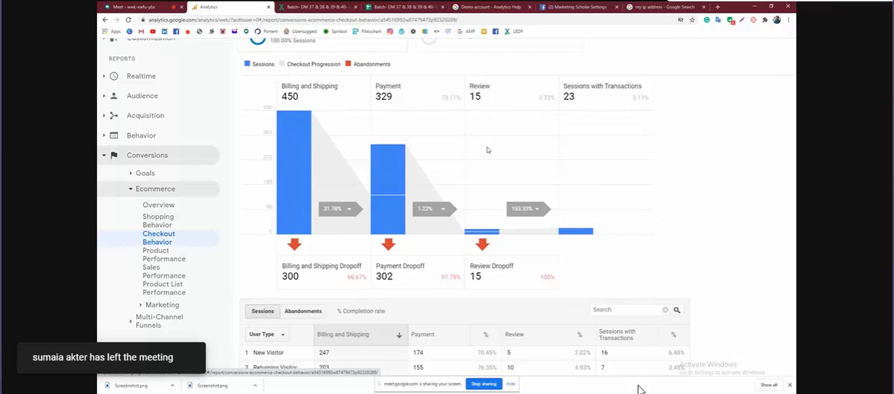
scroll(487, 149, "down", 2)
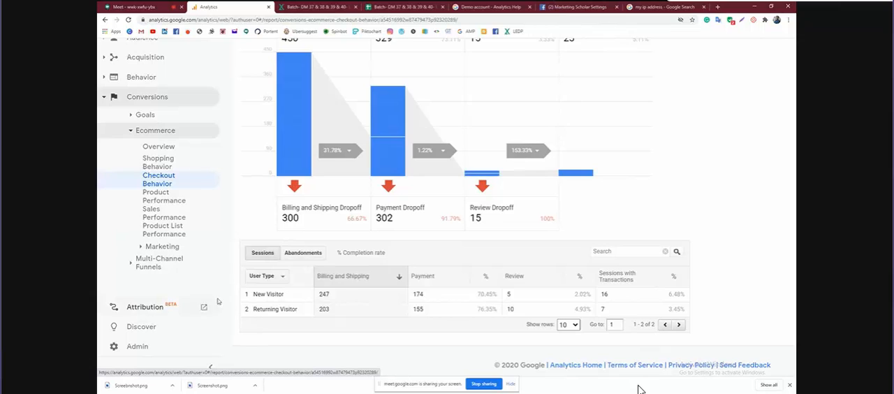
Open the Model Comparison Tool under Multi-Channel Funnels and look over its conversion and attribution model settings
left_click(129, 131)
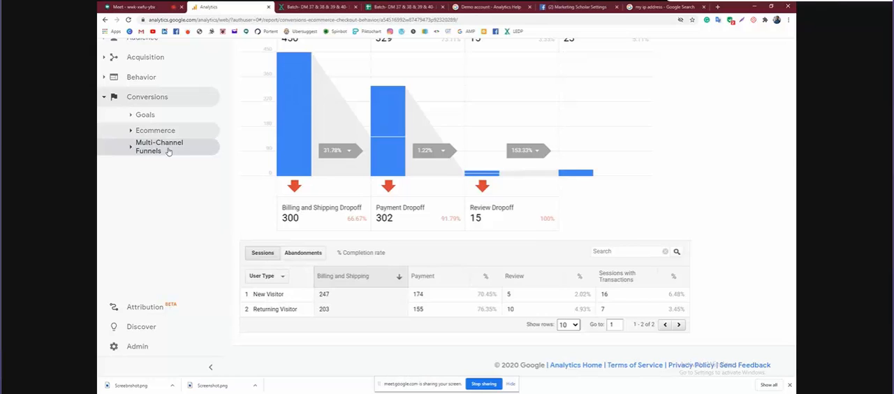
left_click(164, 148)
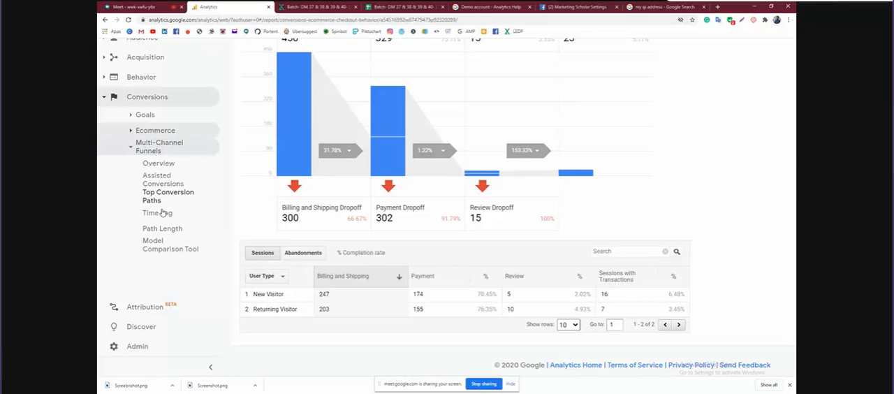
left_click(160, 244)
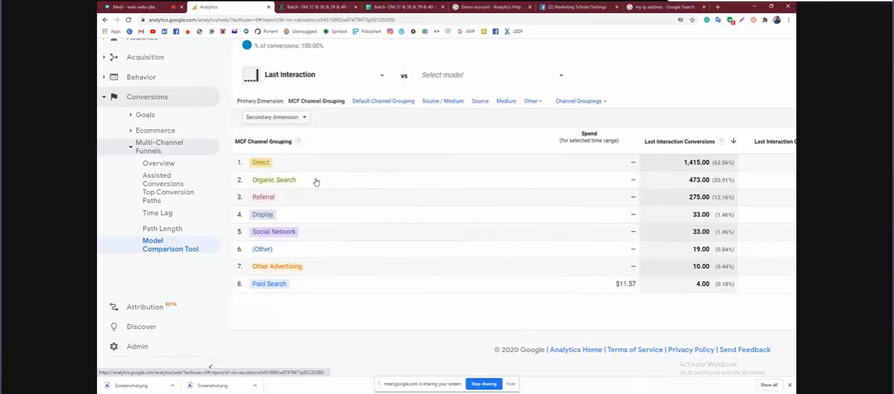
scroll(316, 182, "up", 5)
scroll(316, 182, "up", 1)
scroll(316, 182, "up", 3)
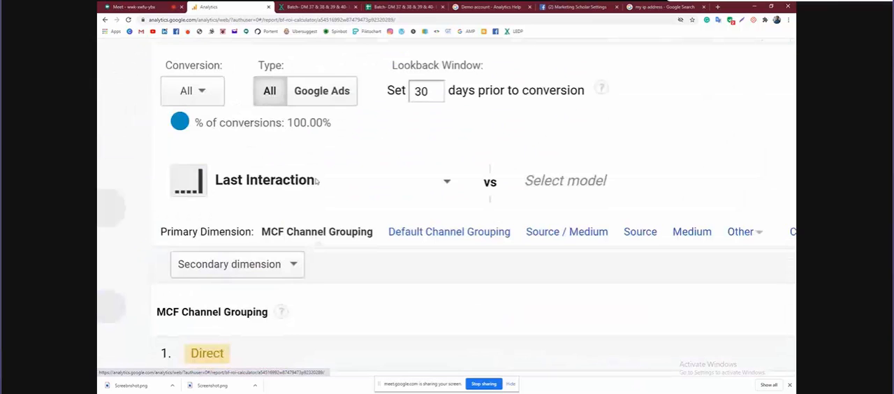
Review the default attribution models available for the first model, from Last Interaction to Position Based
left_click(436, 180)
scroll(355, 230, "down", 1)
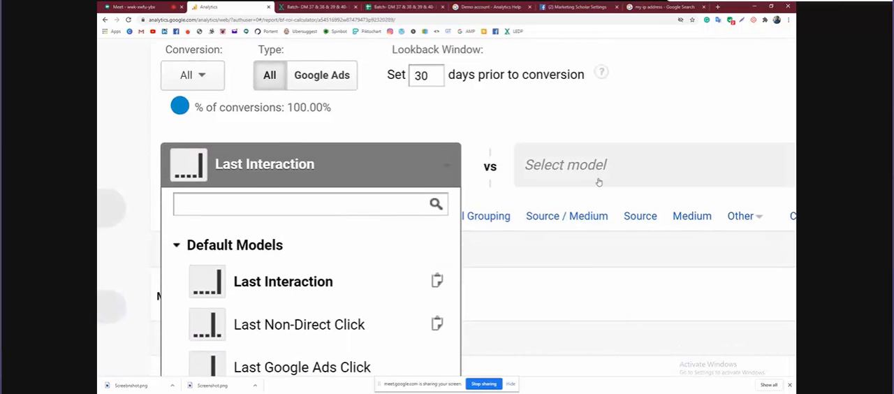
scroll(598, 182, "down", 3)
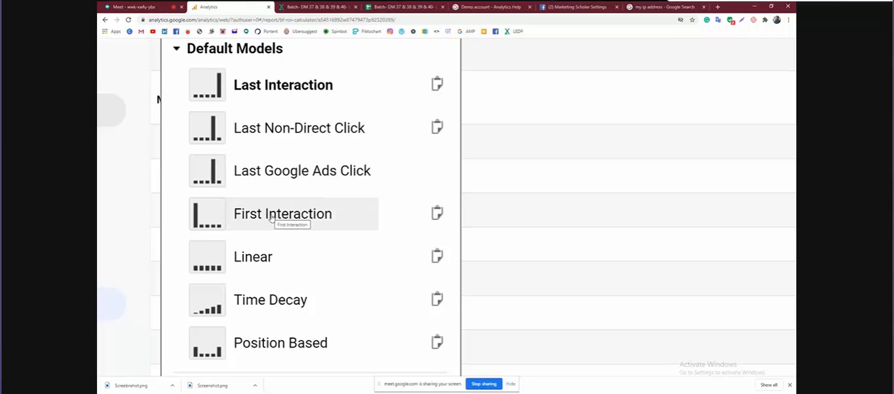
scroll(272, 218, "down", 3)
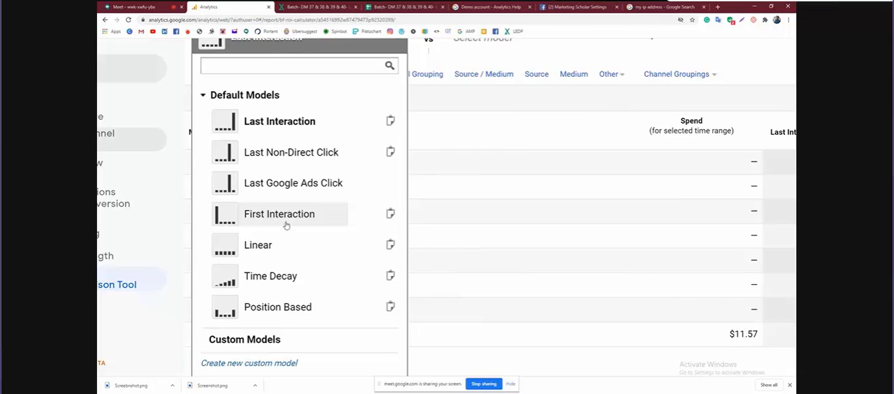
Add First Interaction as the second attribution model to compare with Last Interaction
scroll(509, 175, "up", 1)
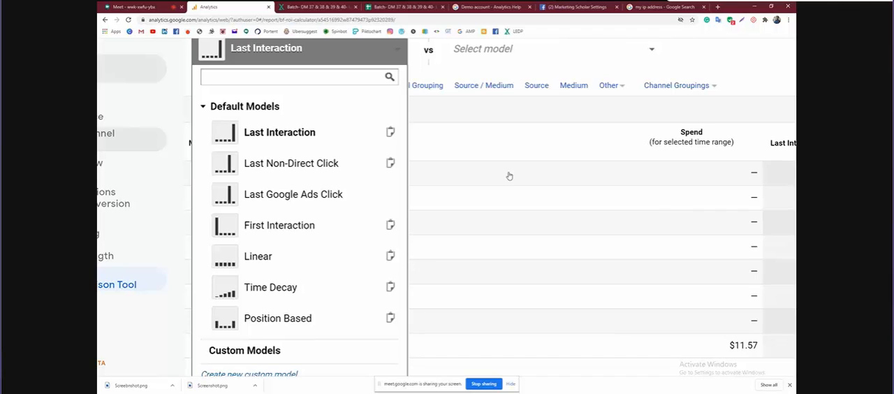
scroll(509, 176, "up", 3)
left_click(509, 144)
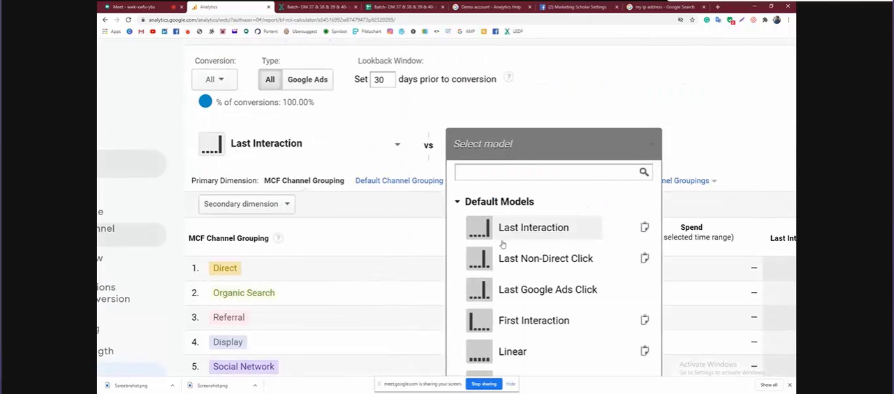
left_click(495, 316)
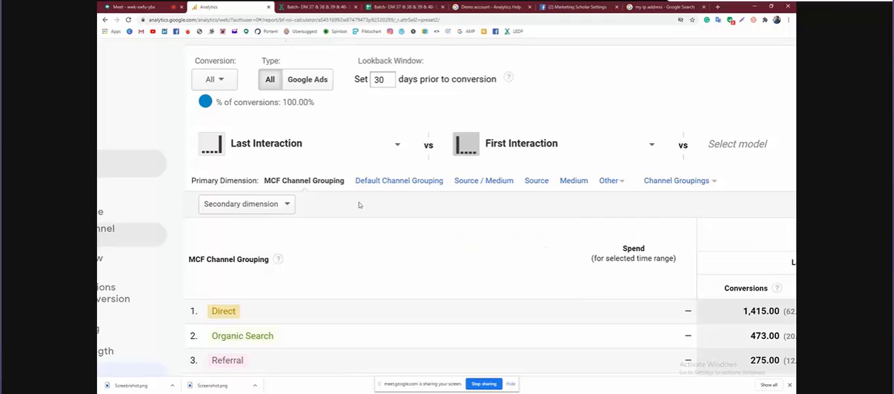
Keep Last Interaction as the first model and review the conversions listed for each MCF channel grouping
left_click(403, 160)
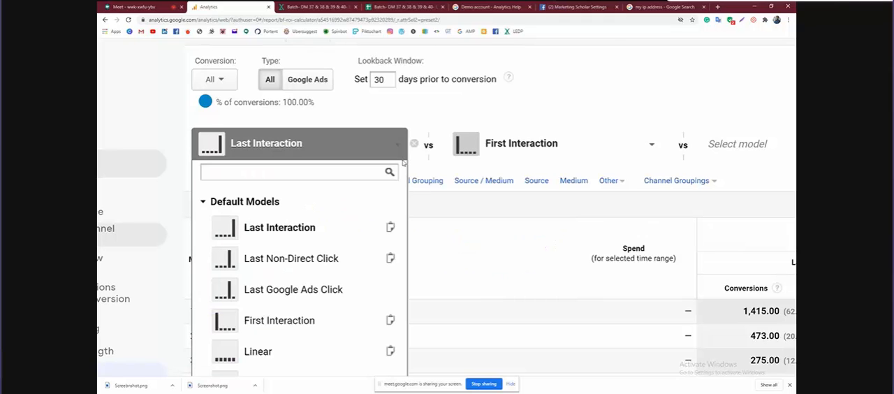
left_click(324, 240)
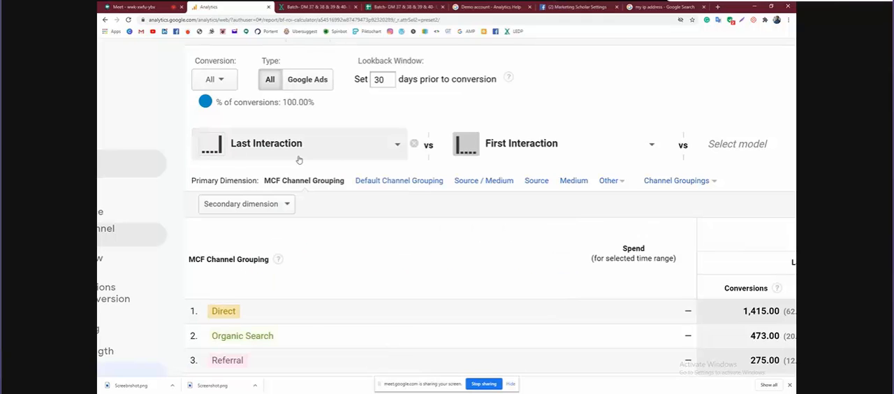
scroll(298, 160, "down", 3)
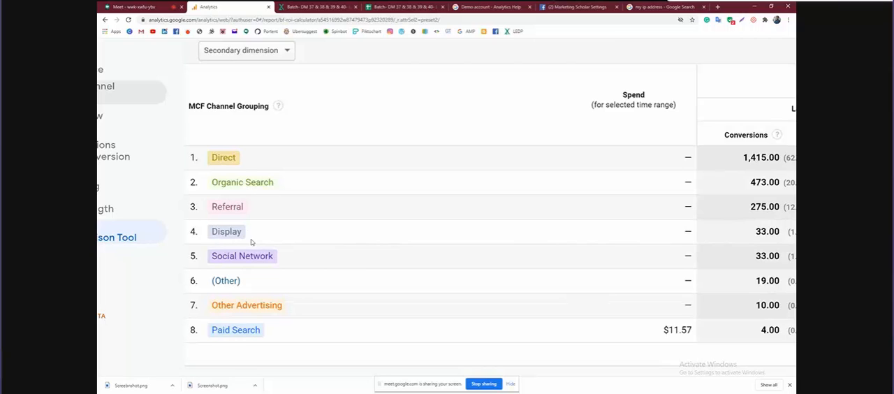
scroll(259, 255, "up", 5)
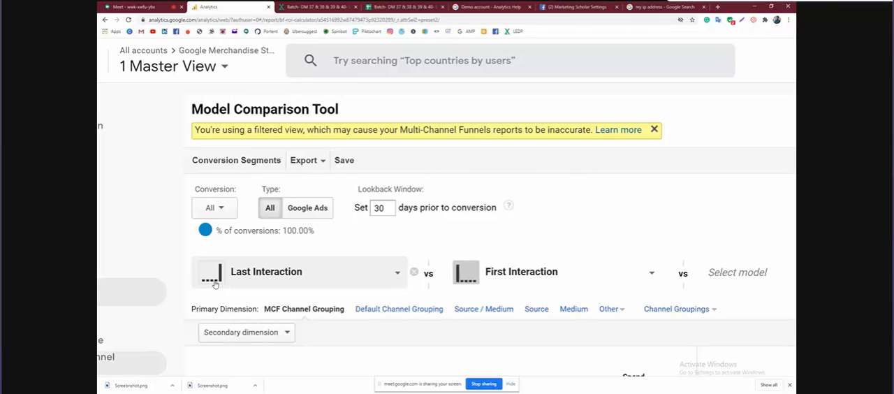
scroll(215, 284, "down", 1)
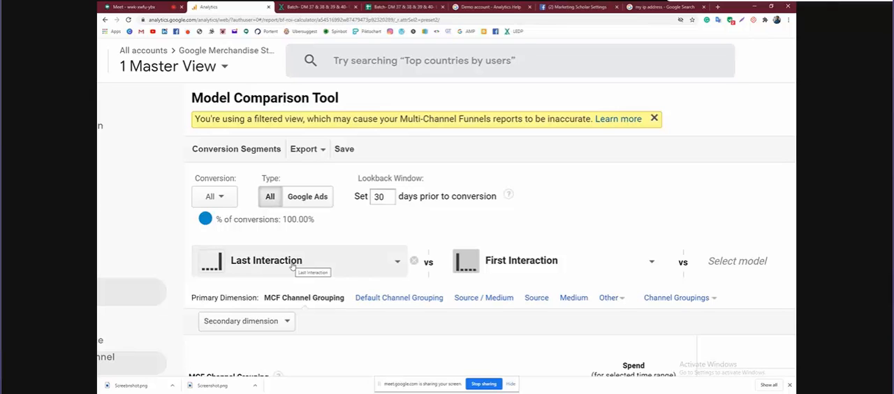
Recheck the default models offered for the first model, leave it unchanged and compare both models' conversions by channel
left_click(396, 264)
scroll(393, 262, "down", 3)
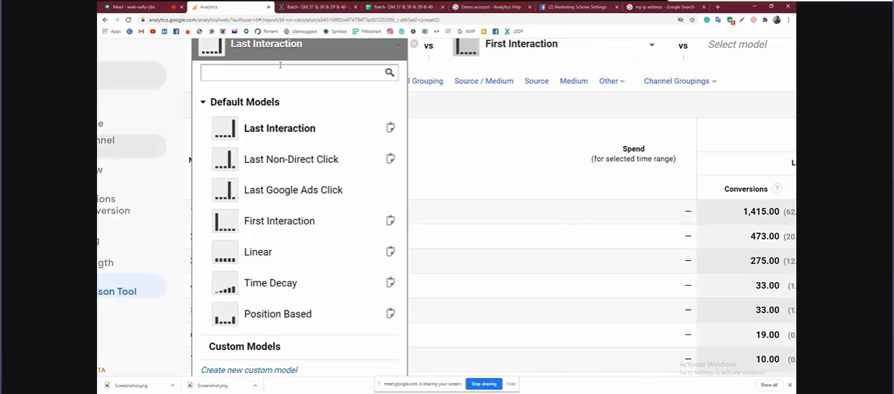
left_click(177, 49)
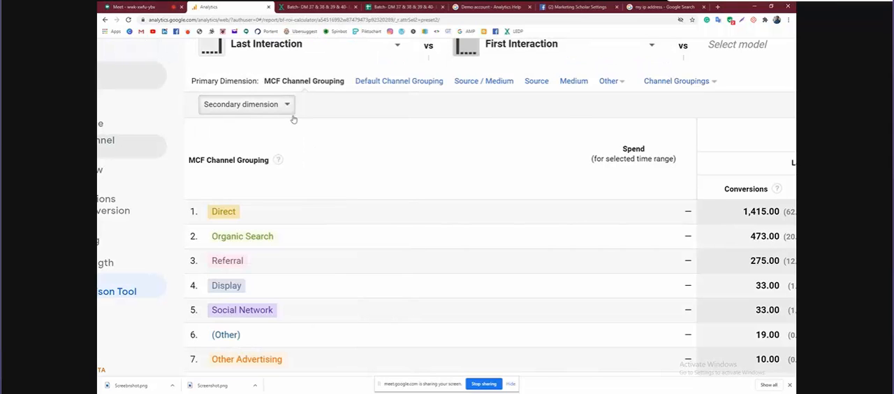
scroll(391, 149, "down", 5)
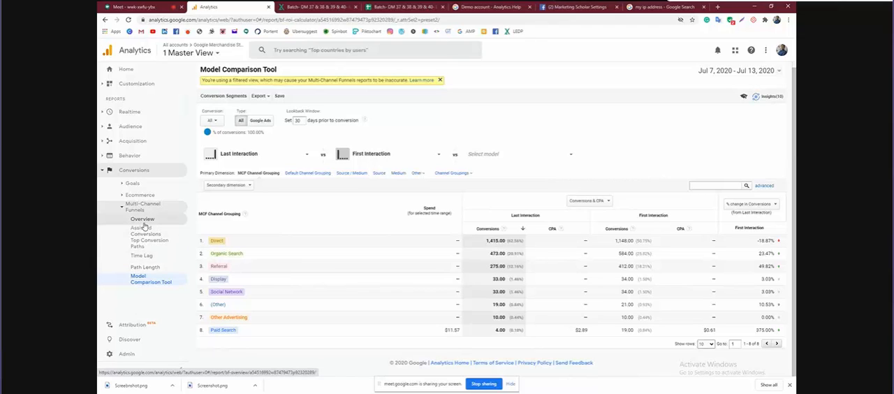
Collapse the Multi-Channel Funnels reports and return to the Google Analytics Home page
left_click(122, 210)
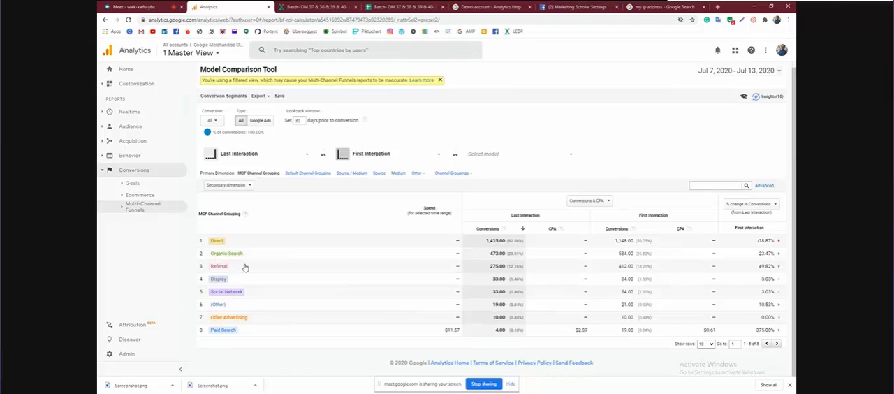
left_click(127, 70)
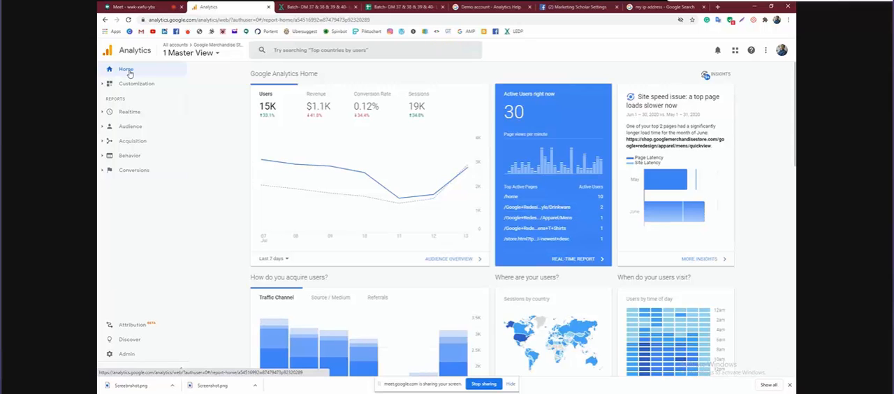
Open the Discover page and browse its Google Analytics resources, learning materials and measurement tools
left_click(127, 343)
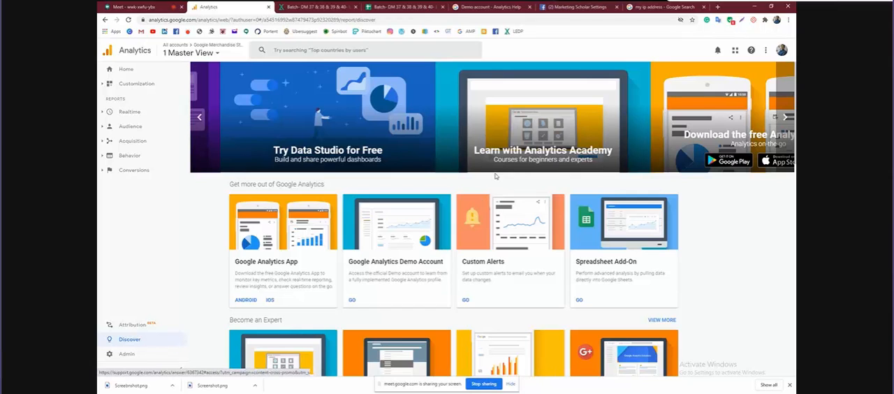
scroll(442, 259, "down", 4)
scroll(442, 259, "down", 2)
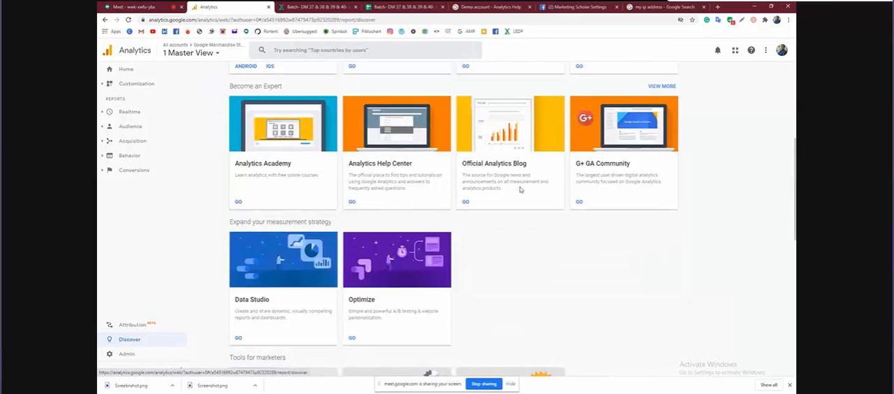
scroll(520, 188, "up", 6)
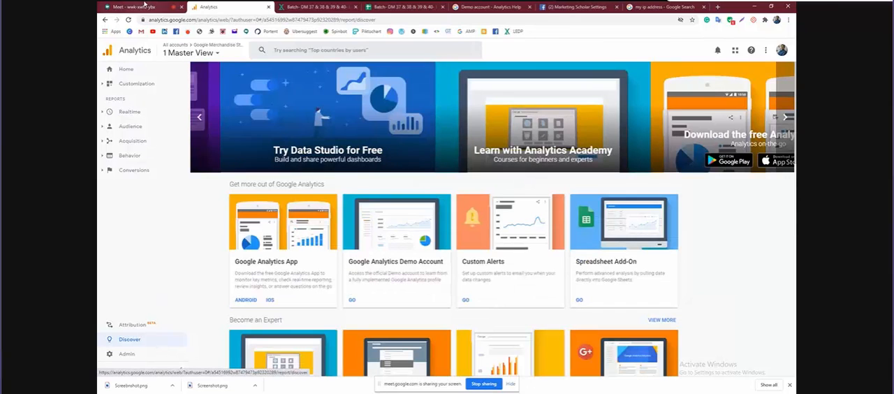